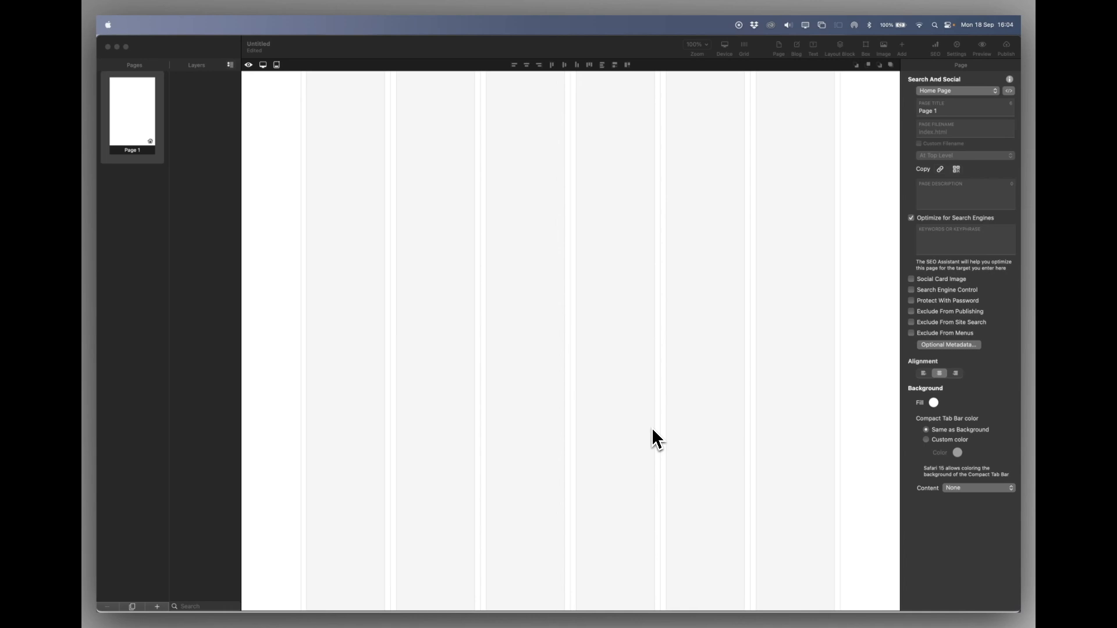
Add a text block near the top centre of the page and fill it with Lorem Ipsum placeholder text.
left_click(802, 233)
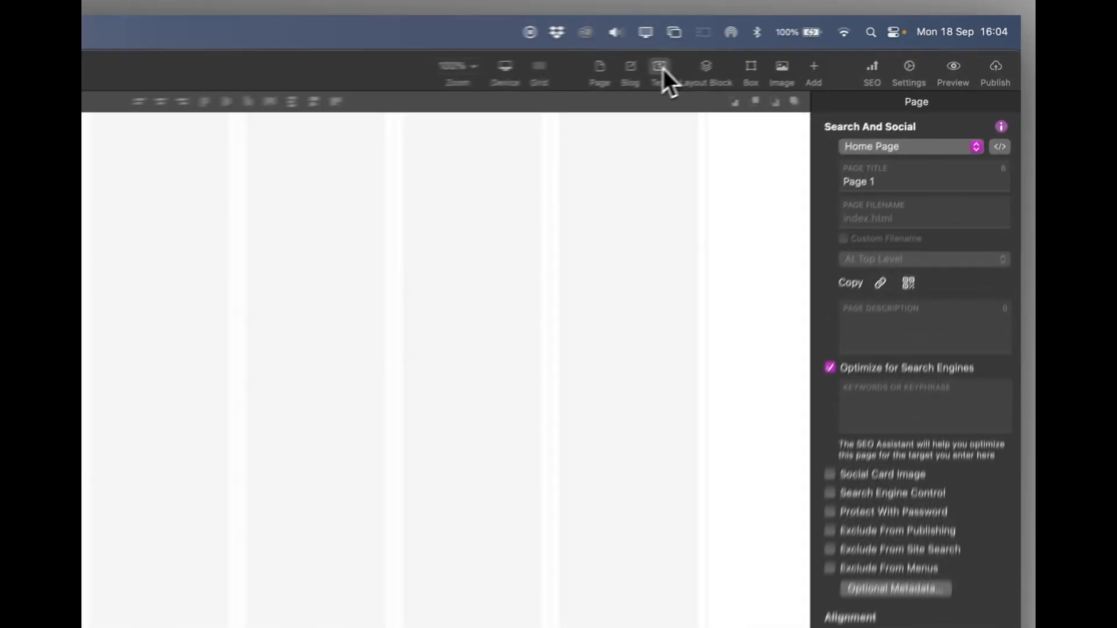
left_click(814, 47)
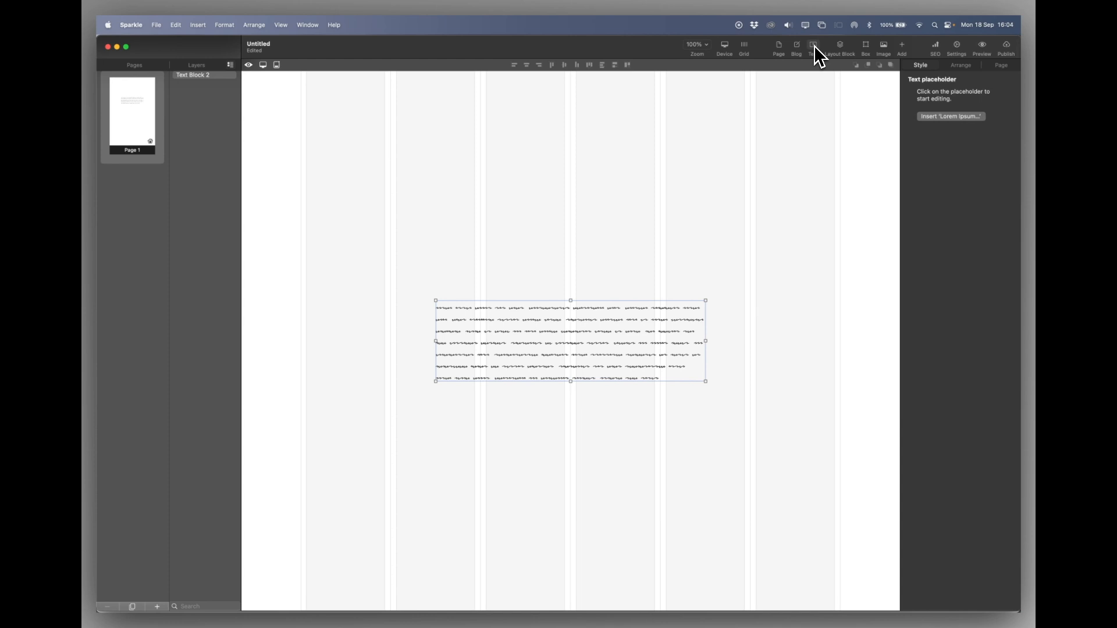
left_click_drag(661, 349, 660, 332)
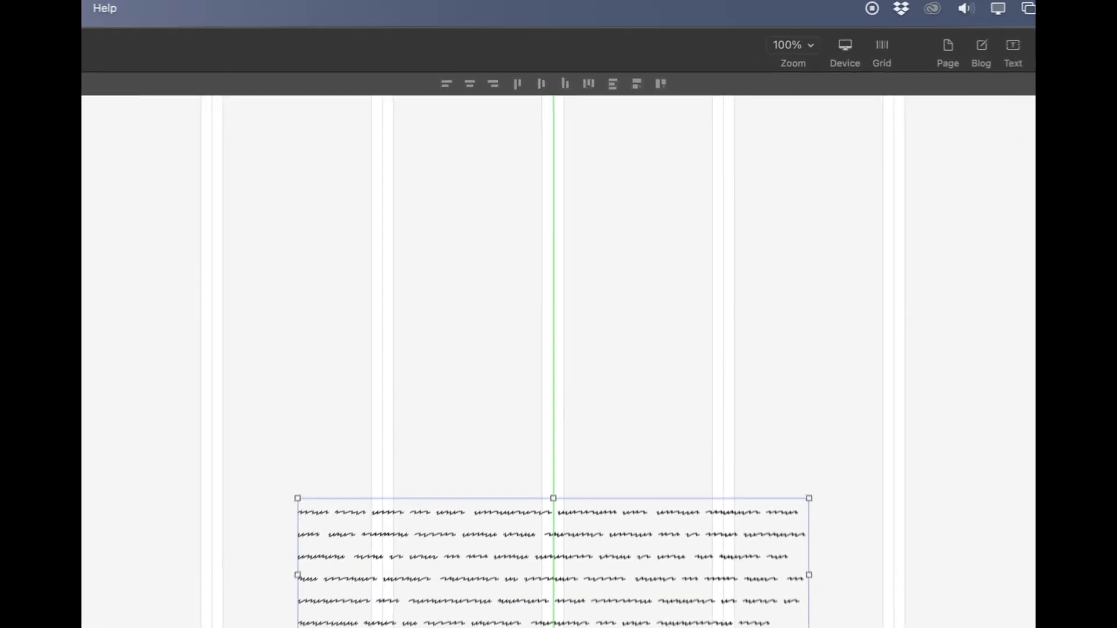
left_click_drag(675, 617, 675, 284)
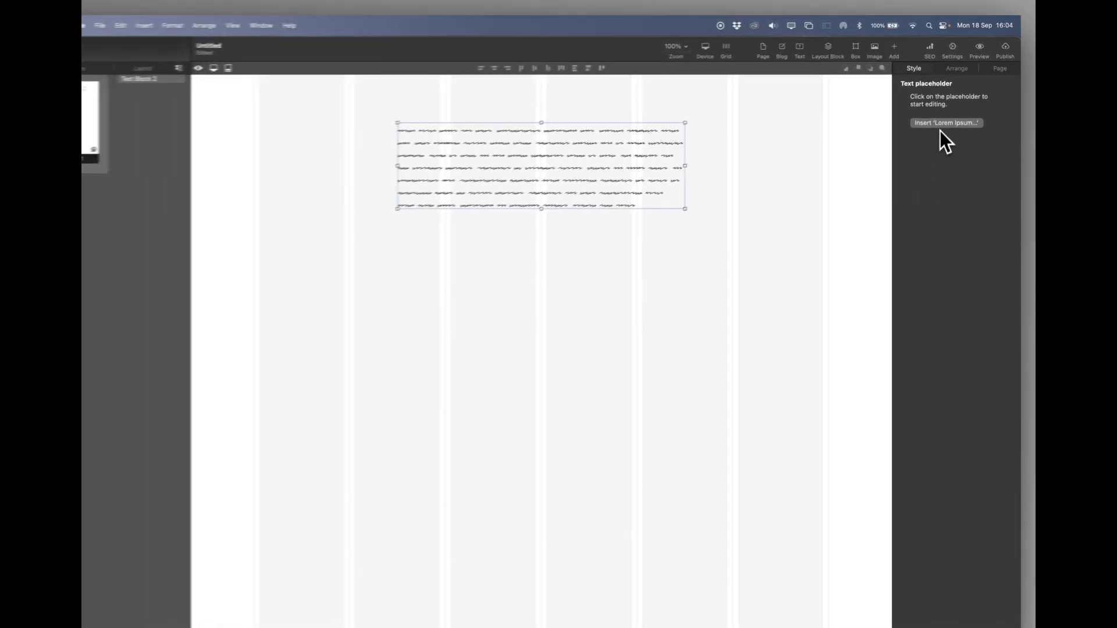
left_click(946, 123)
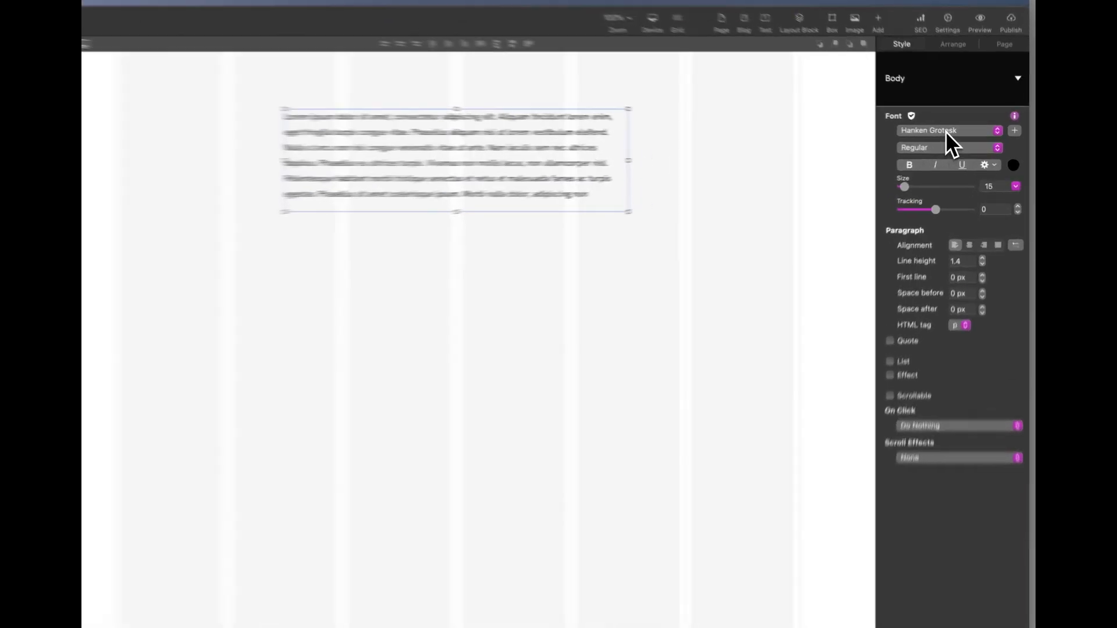
Try the Jura font in Medium weight on the text block, with size 22 and tracking 5.
left_click(954, 133)
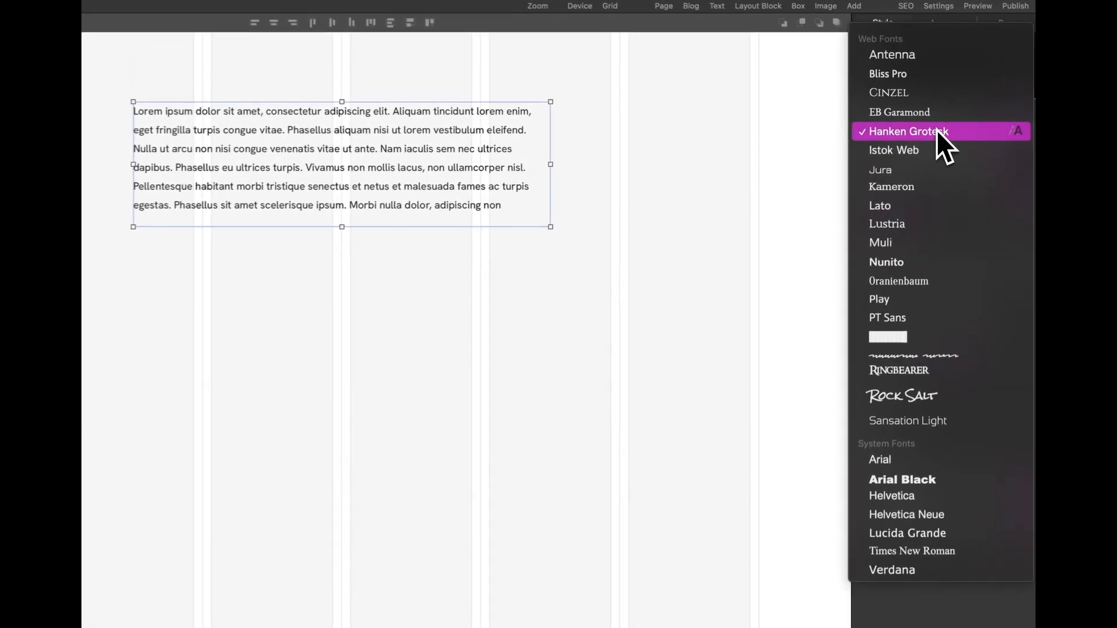
left_click(894, 170)
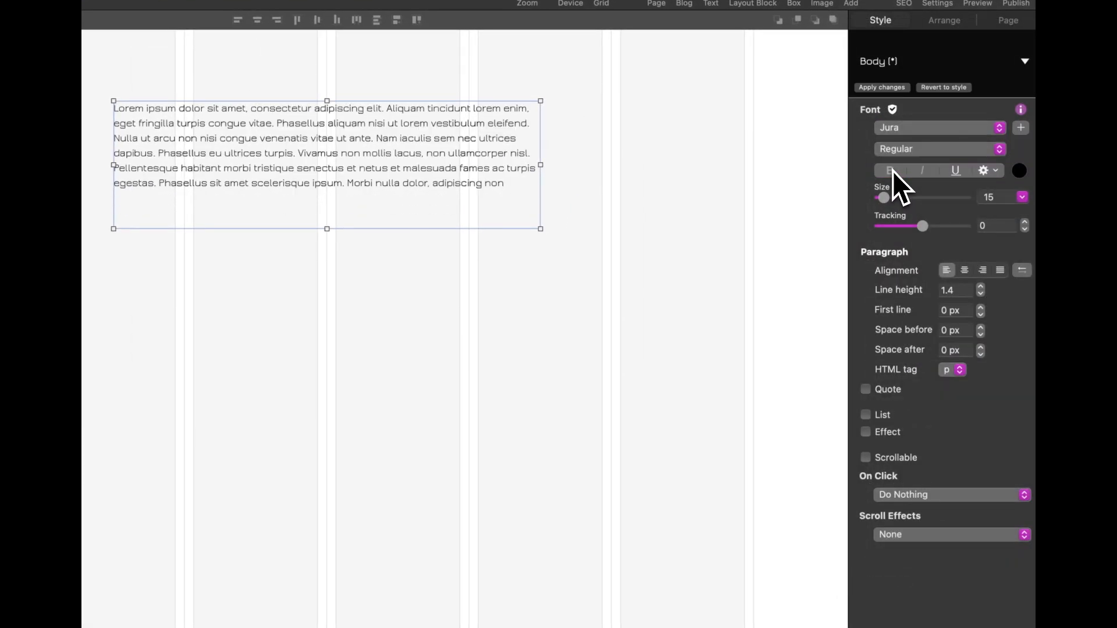
left_click(903, 150)
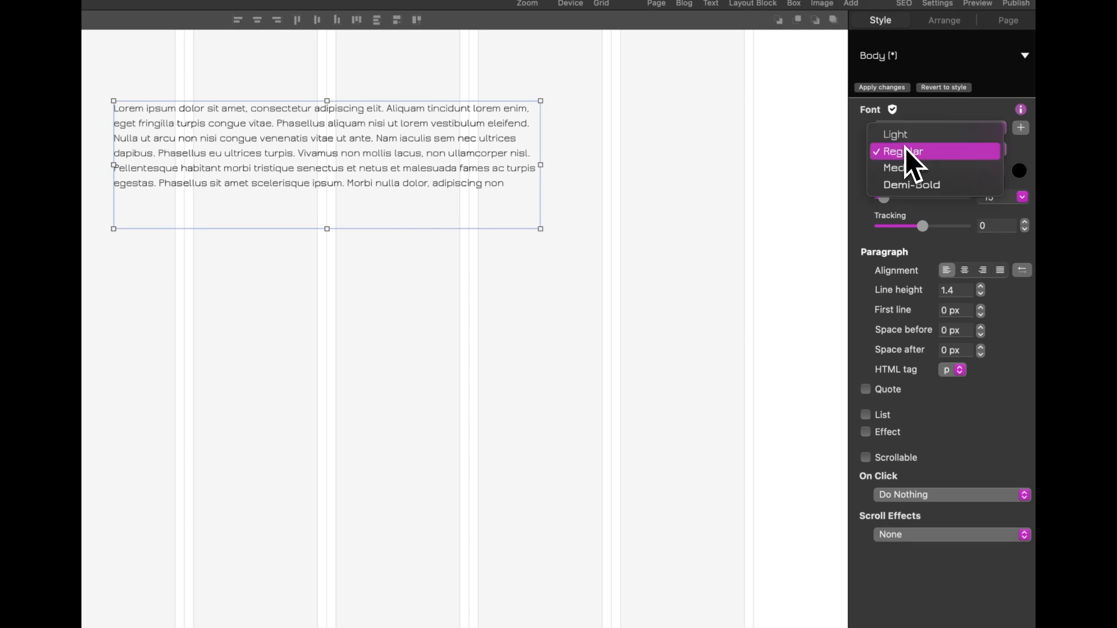
left_click(903, 170)
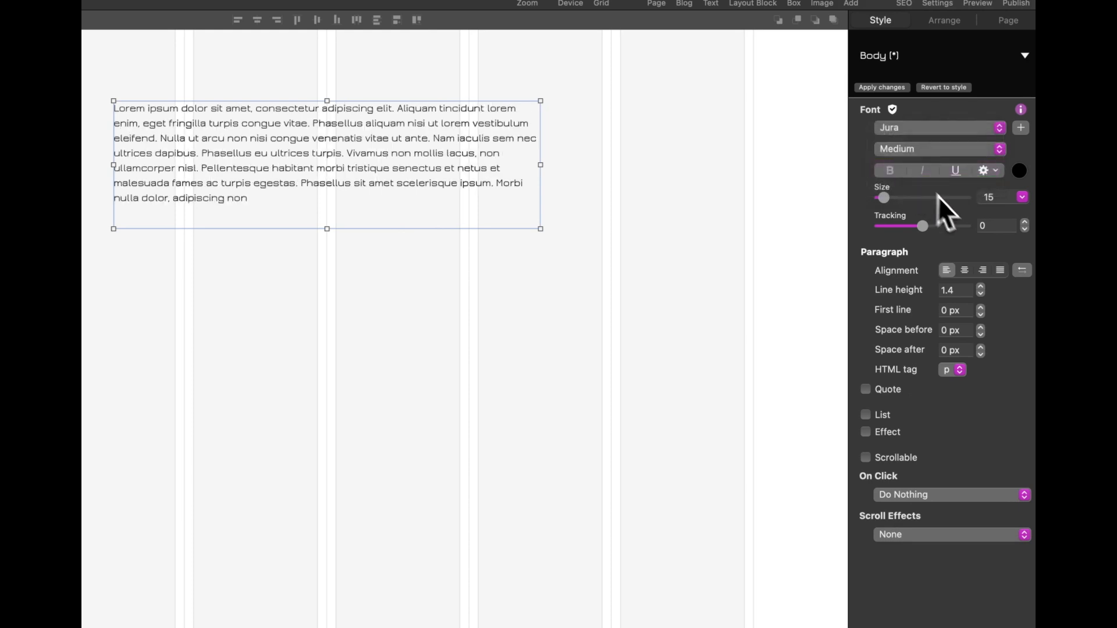
left_click_drag(884, 198, 933, 227)
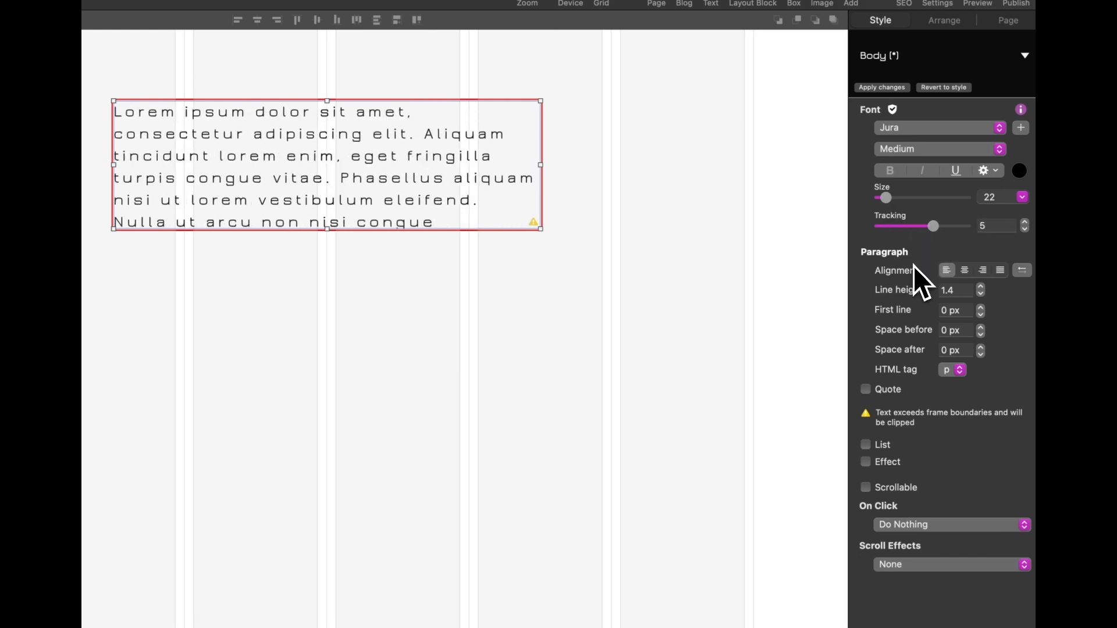
Try centred and right alignment on the paragraph, and revert the text block's formatting to its saved Body style.
left_click(966, 272)
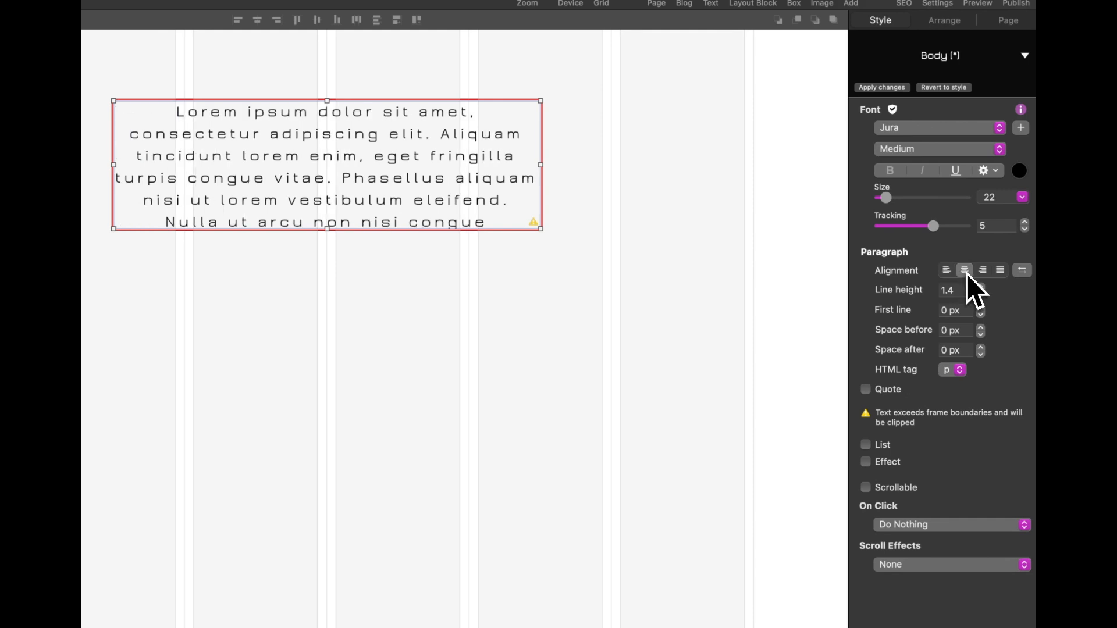
left_click(985, 270)
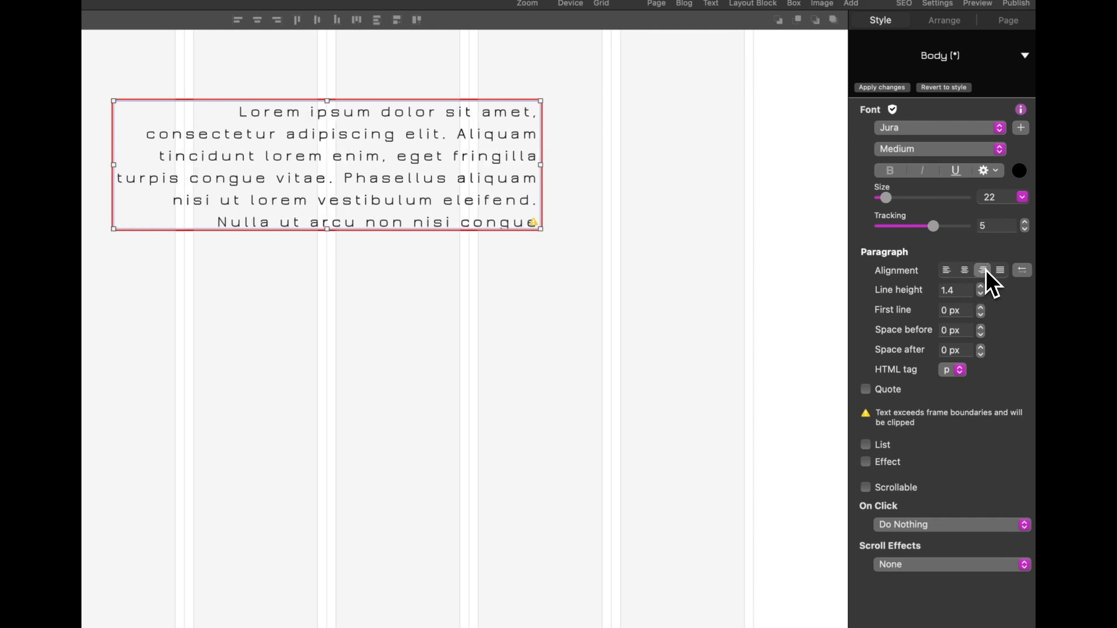
left_click(946, 271)
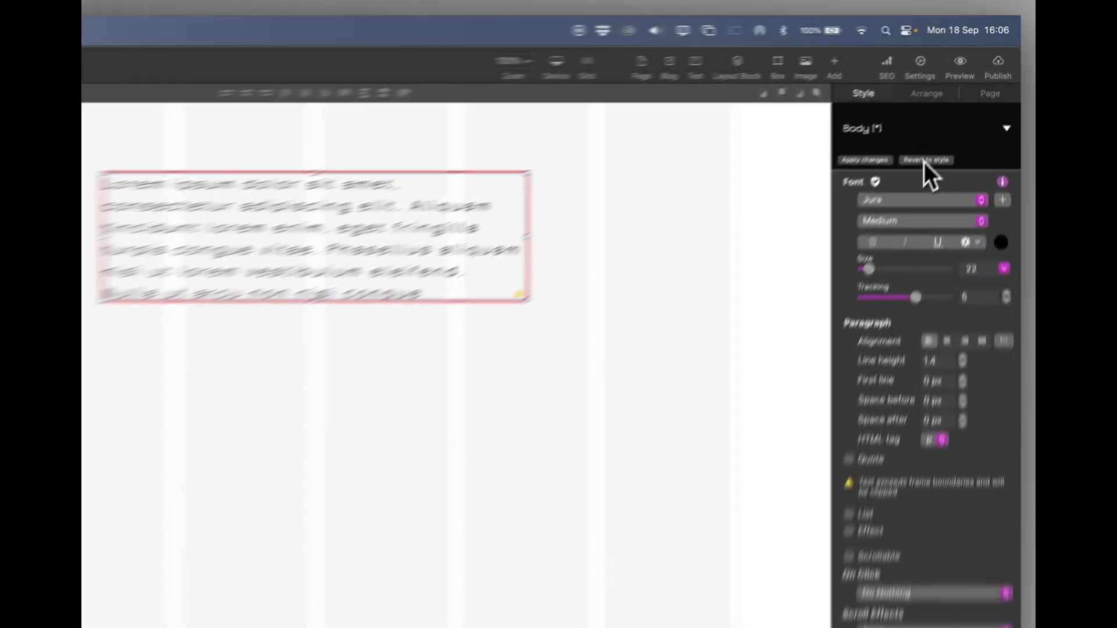
left_click(960, 108)
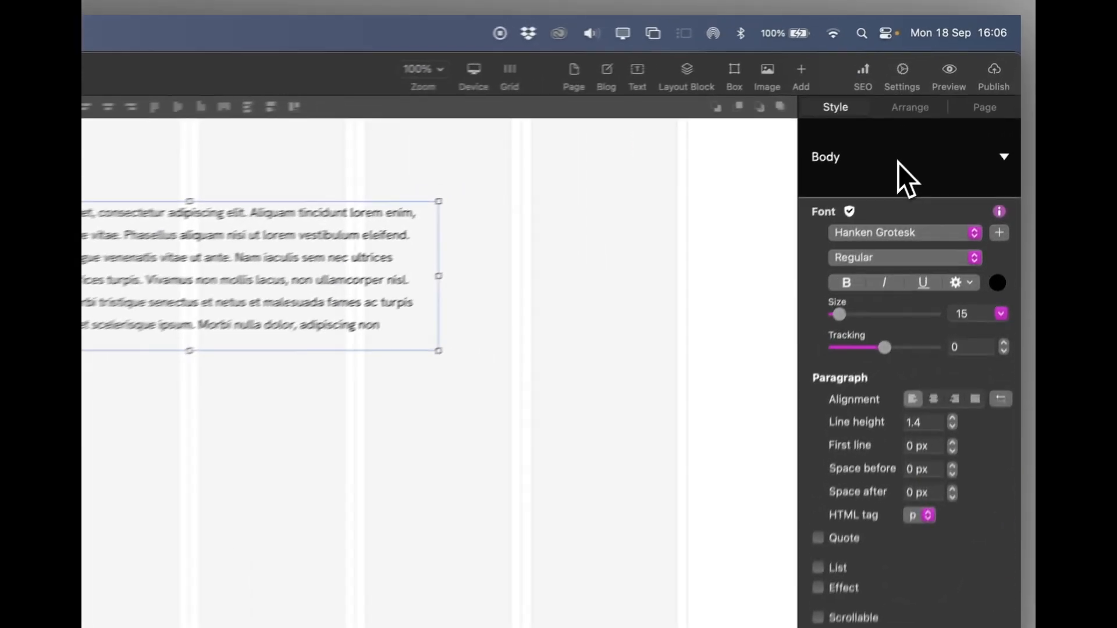
Try the Title, Heading and Citation text styles on the block, and return it to the Body style.
left_click(898, 163)
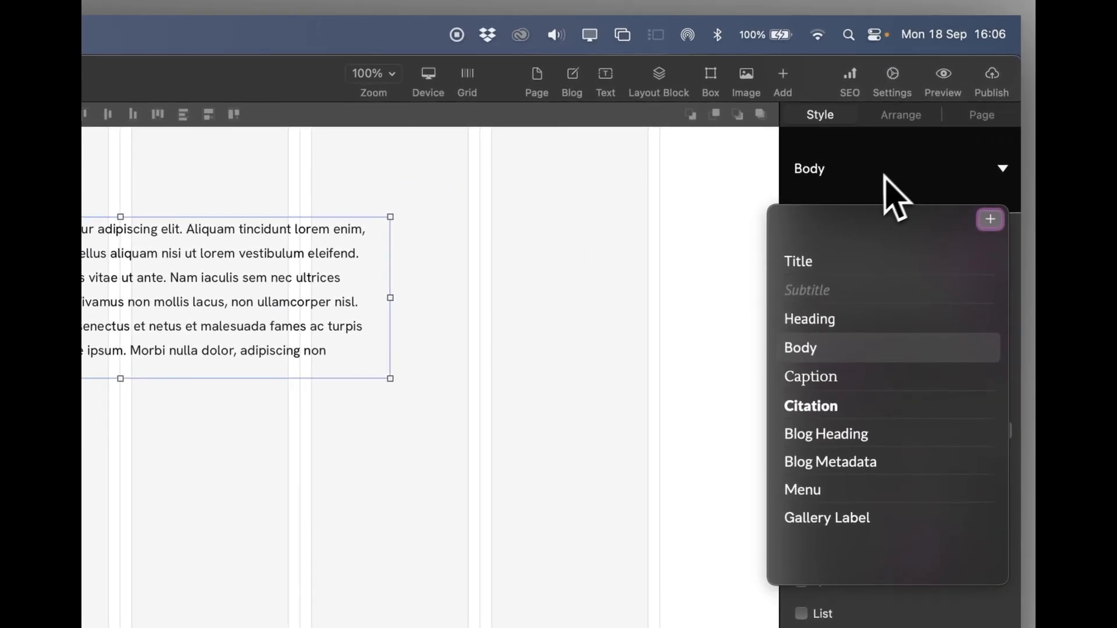
left_click(802, 261)
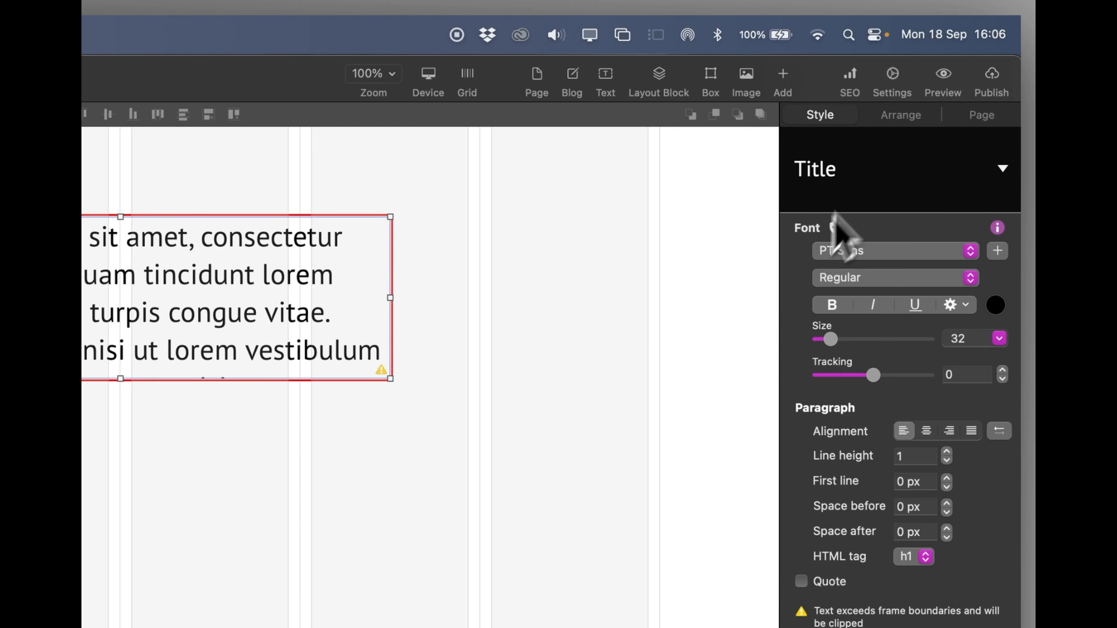
left_click(841, 172)
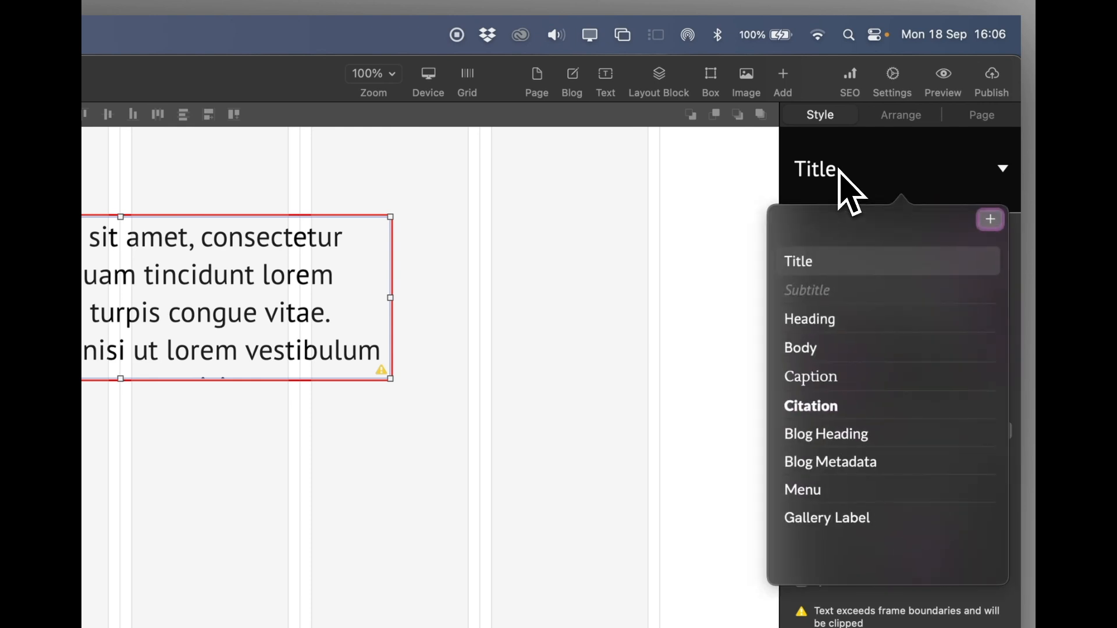
left_click(830, 321)
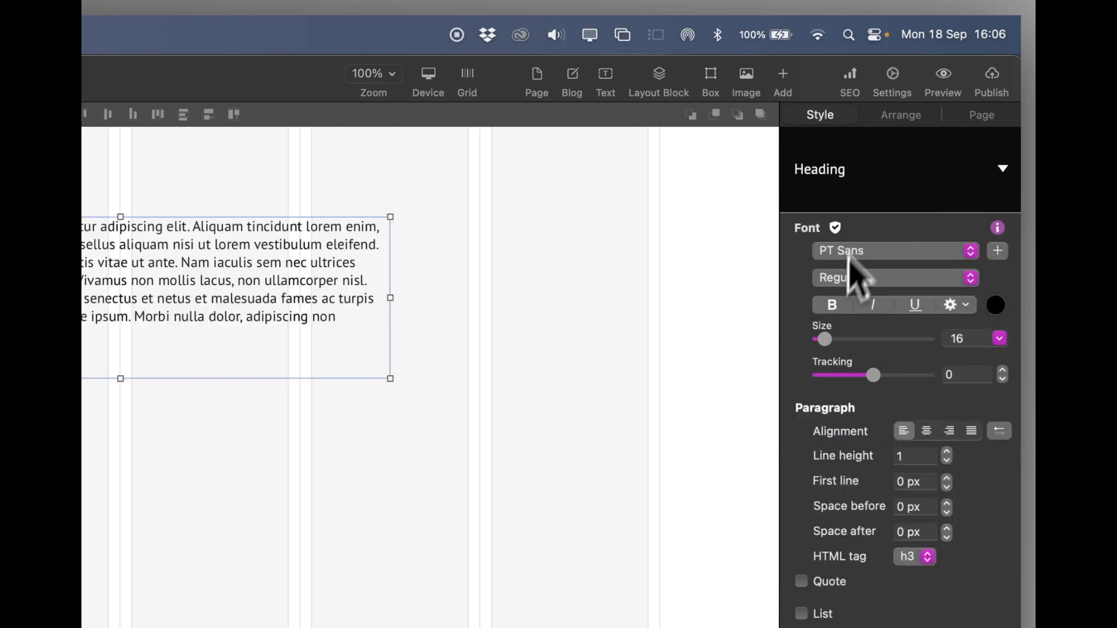
left_click(854, 185)
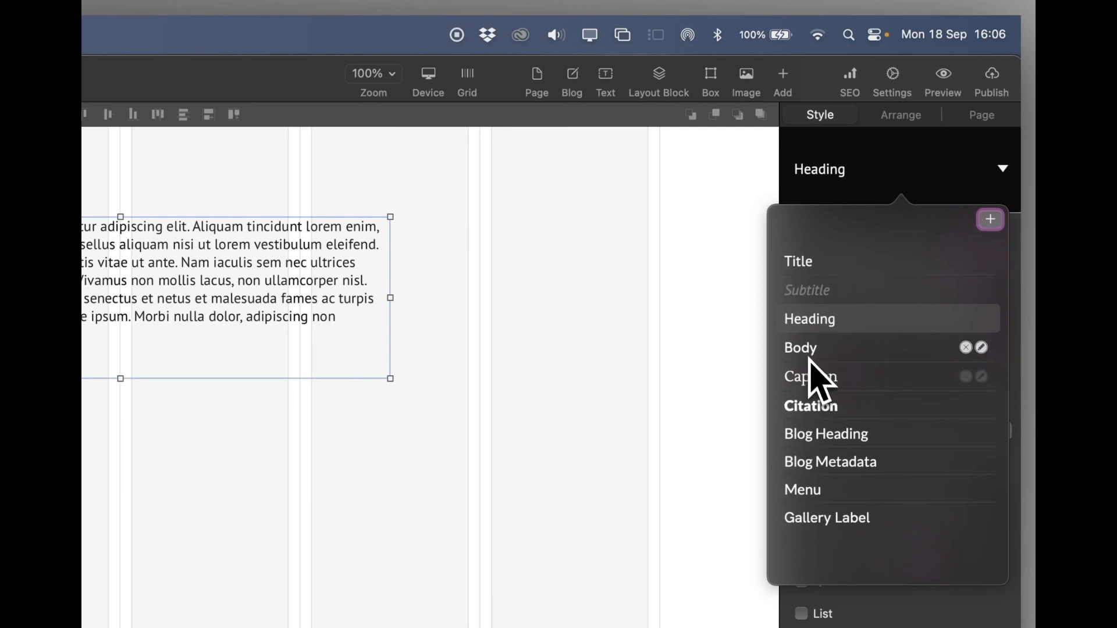
left_click(818, 407)
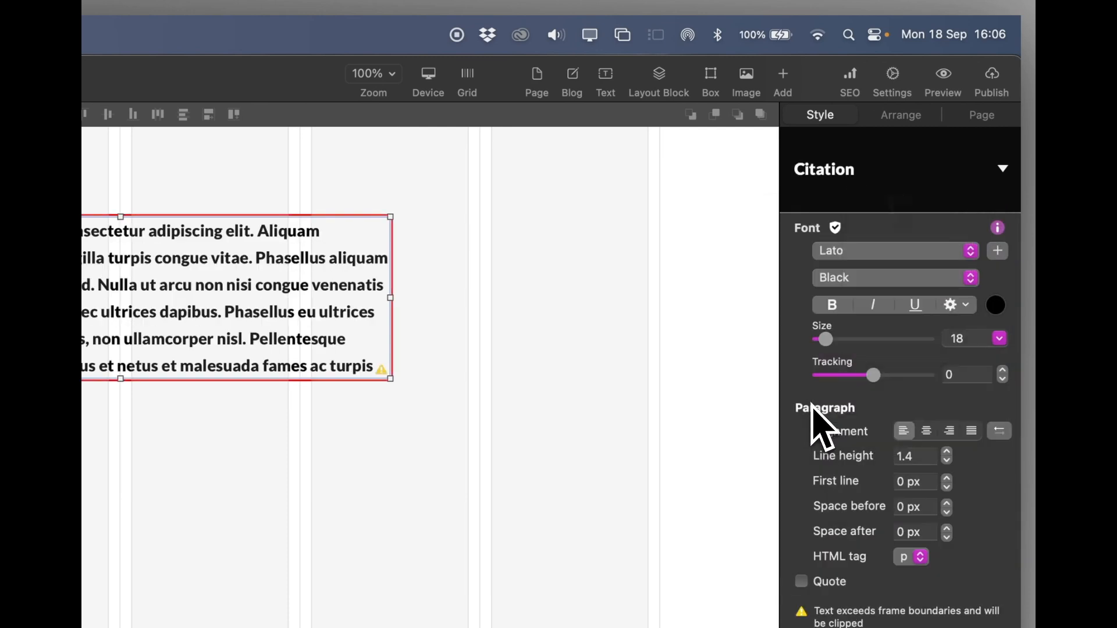
left_click(829, 178)
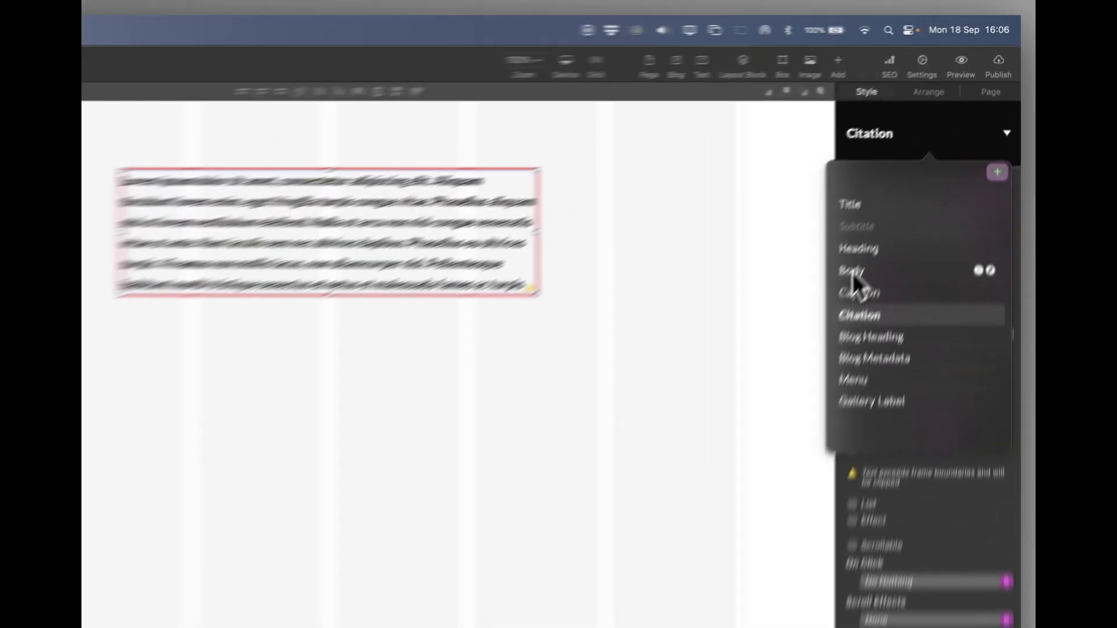
left_click(915, 181)
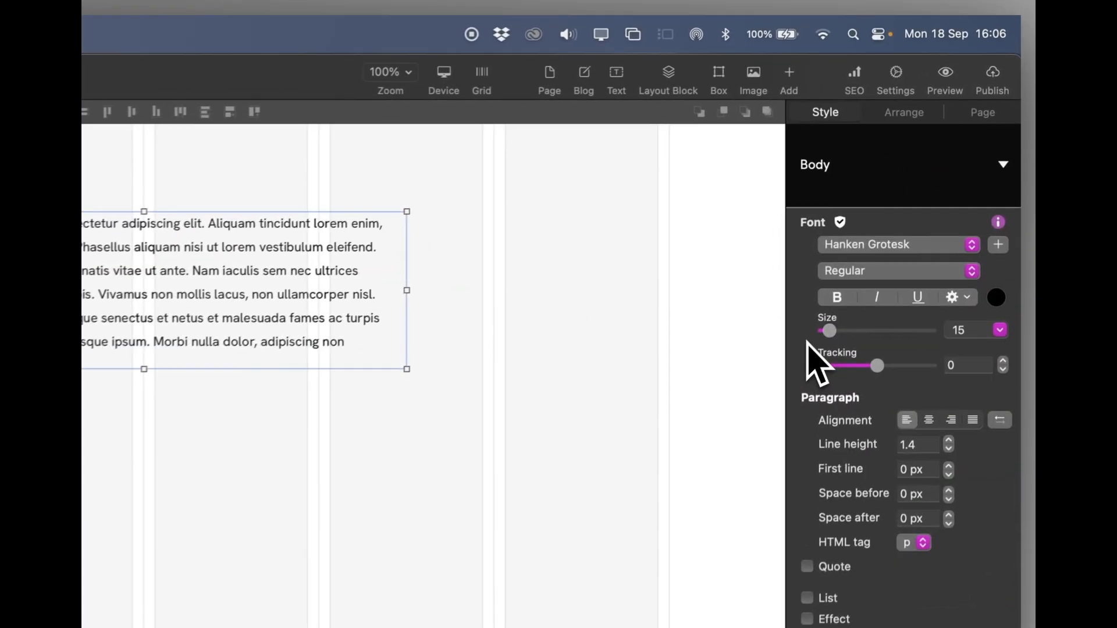
Set the text block's font to Lato and its size to 18.
left_click(869, 255)
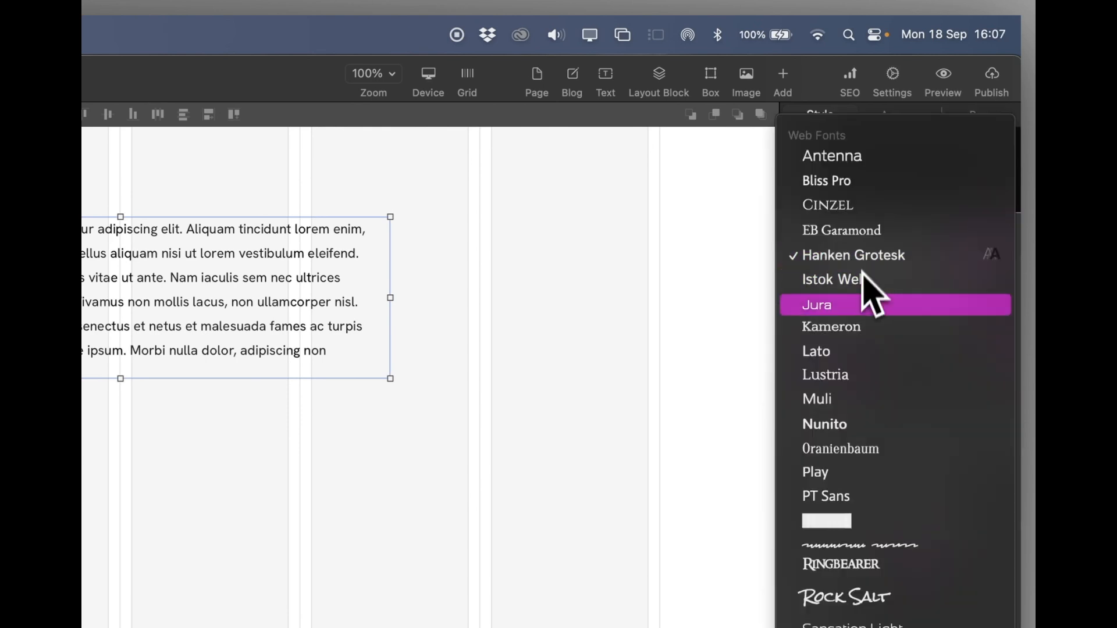
left_click(829, 352)
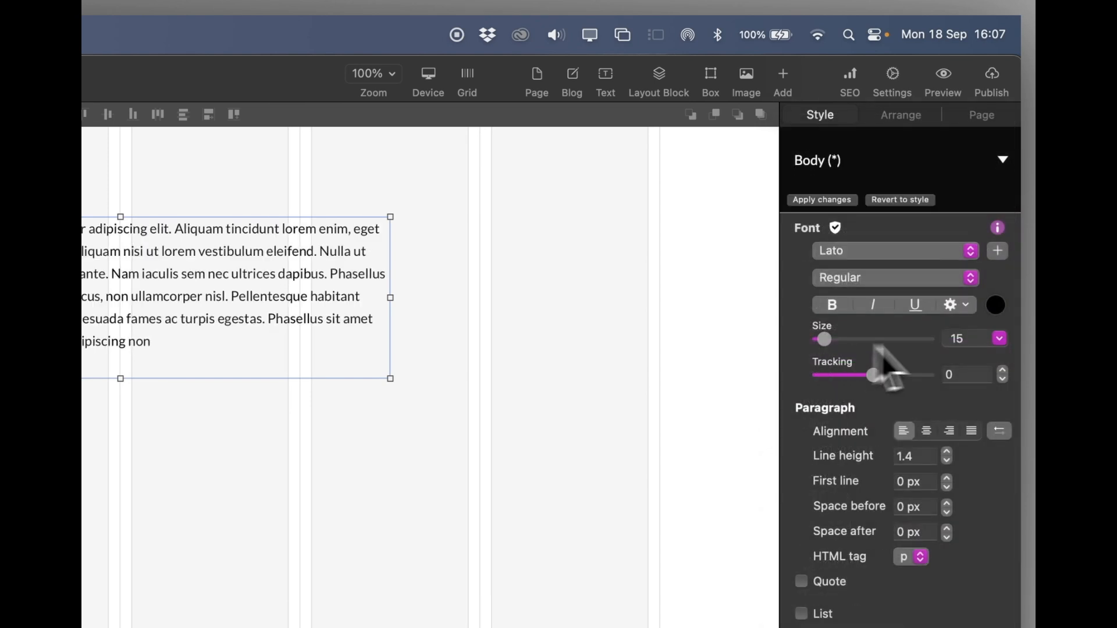
left_click(959, 340)
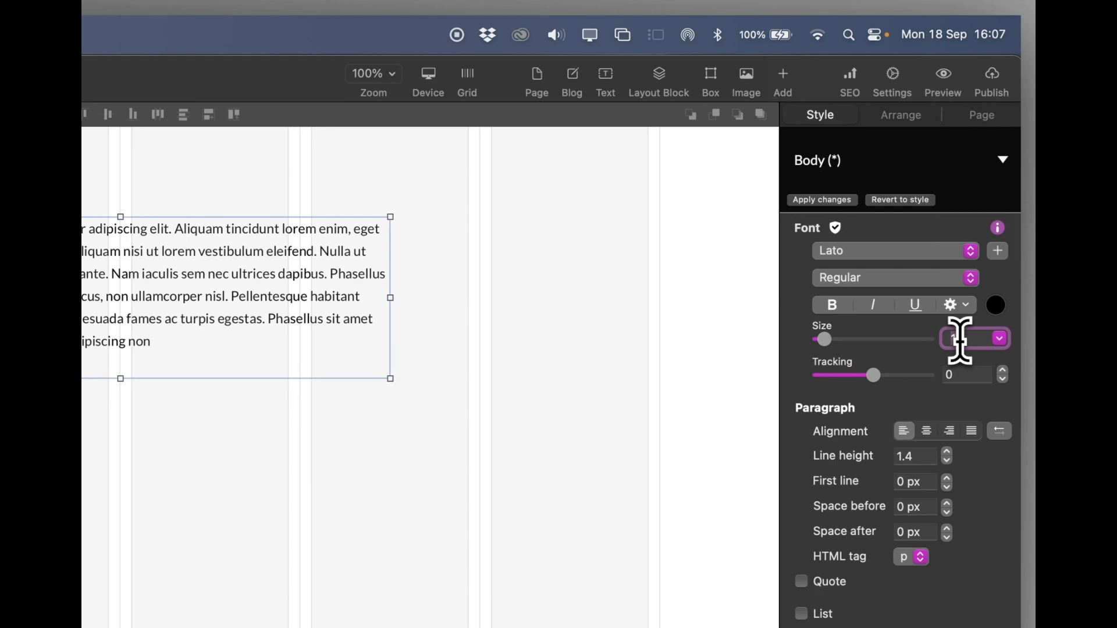
type("18")
key("Return")
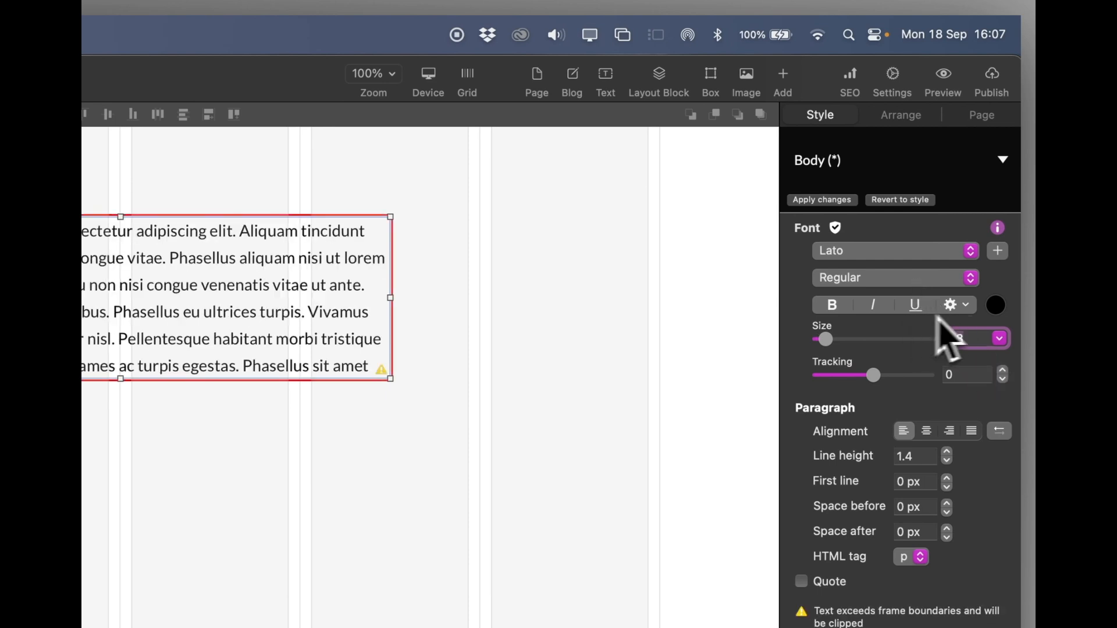
Change the text colour to a dark neutral grey and apply the modified formatting to the Body style.
left_click(995, 305)
left_click(822, 197)
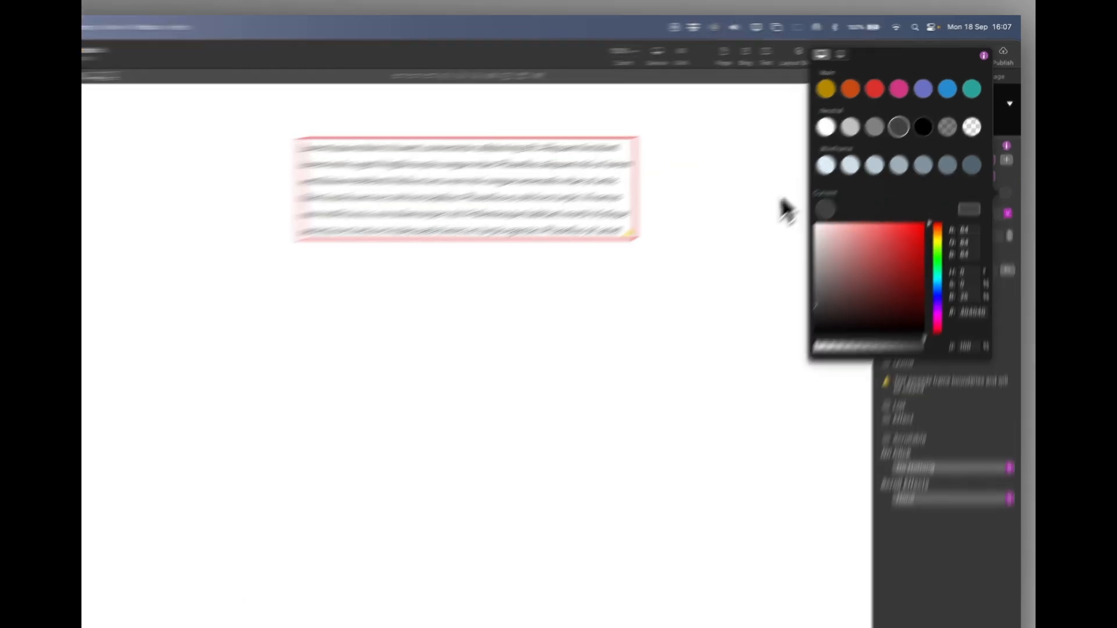
left_click(825, 173)
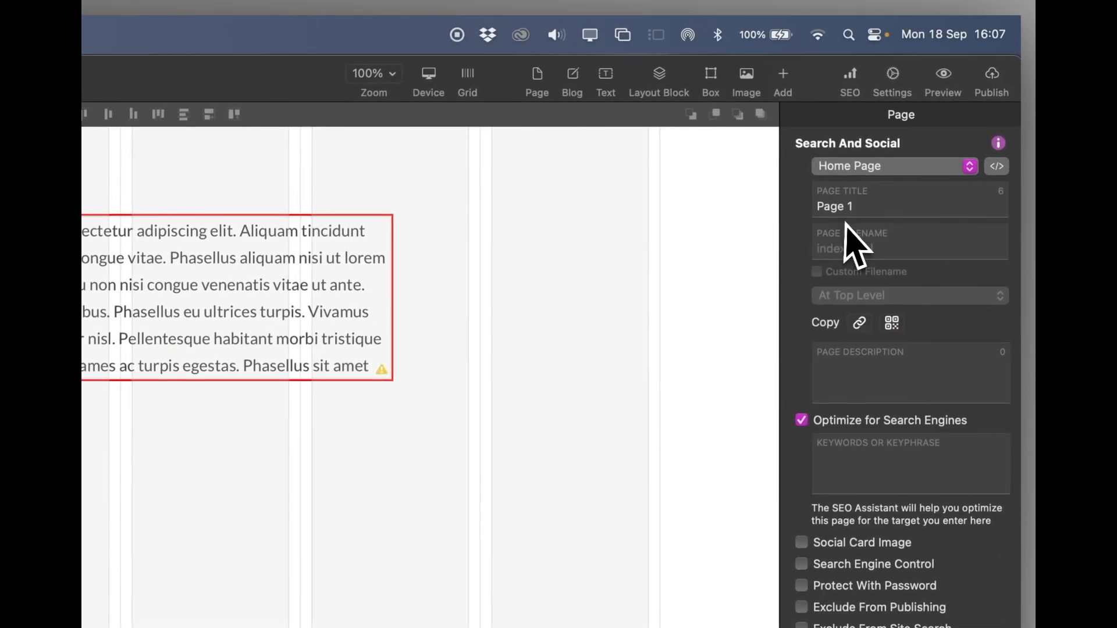
left_click(265, 316)
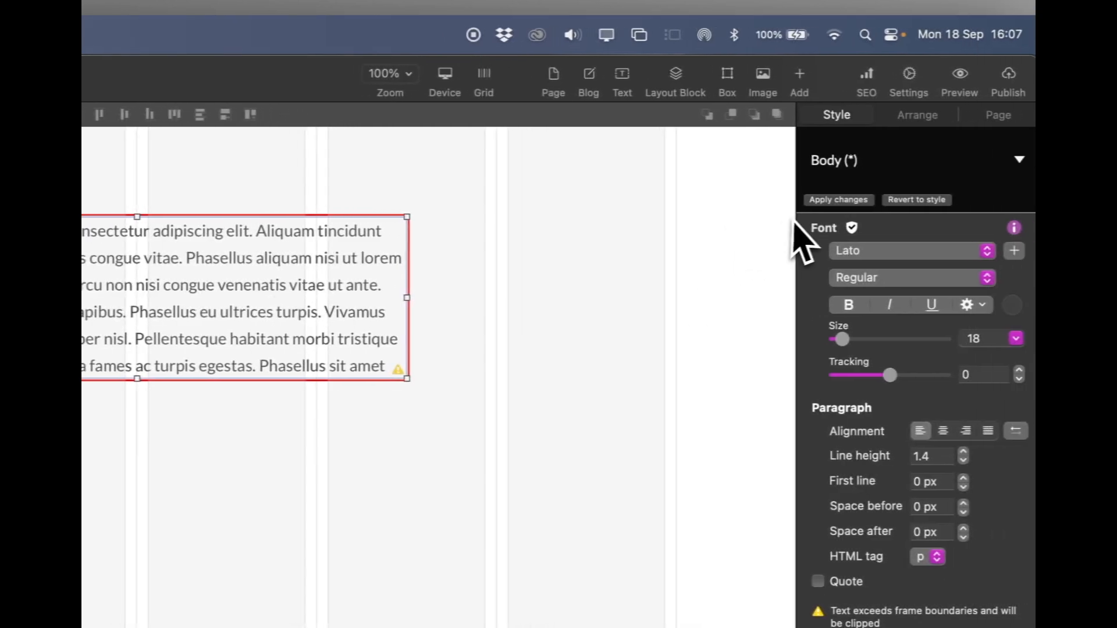
left_click(824, 201)
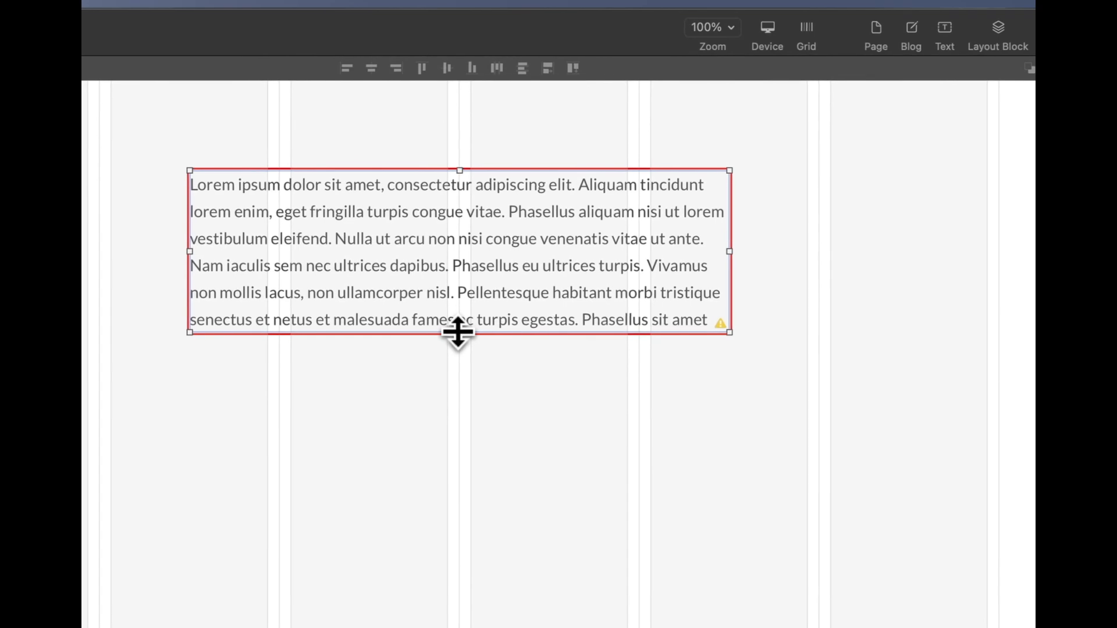
Extend the text block's lower edge until the whole text fits inside its frame.
left_click_drag(458, 333, 452, 382)
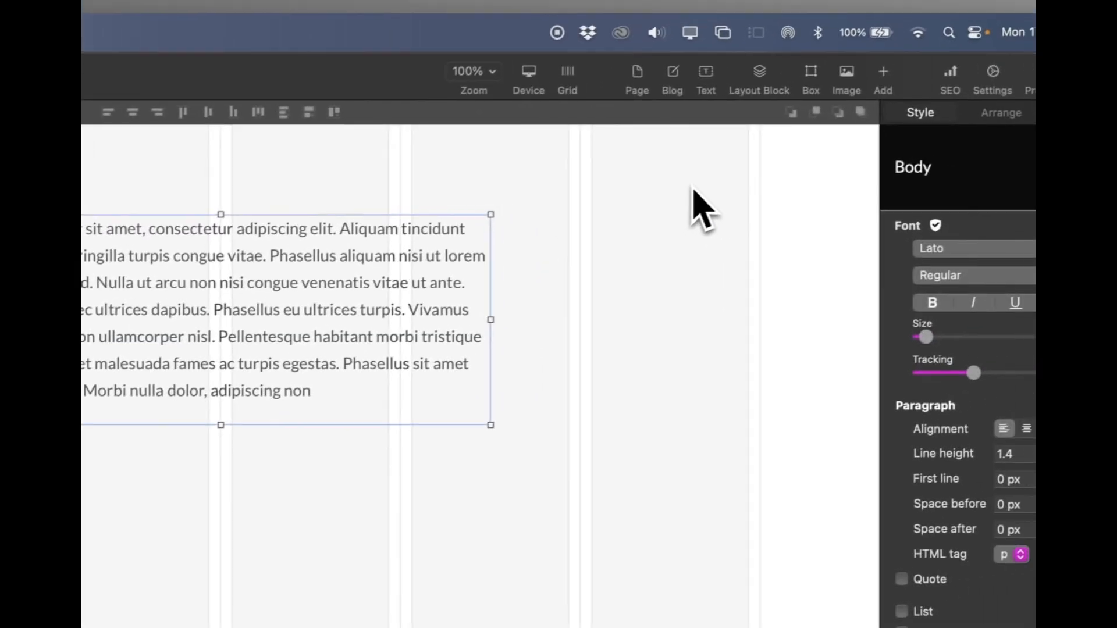
left_click(986, 158)
Try out the Body style on a second Lorem Ipsum text block beneath the first, and delete that block.
left_click(696, 78)
left_click_drag(372, 459, 321, 435)
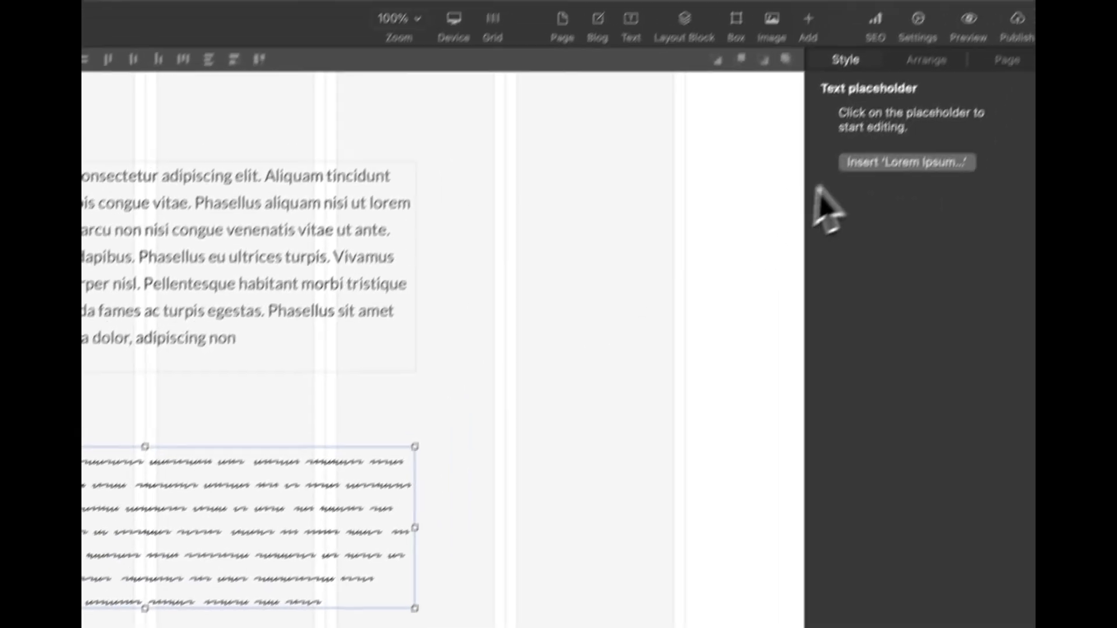
left_click(899, 162)
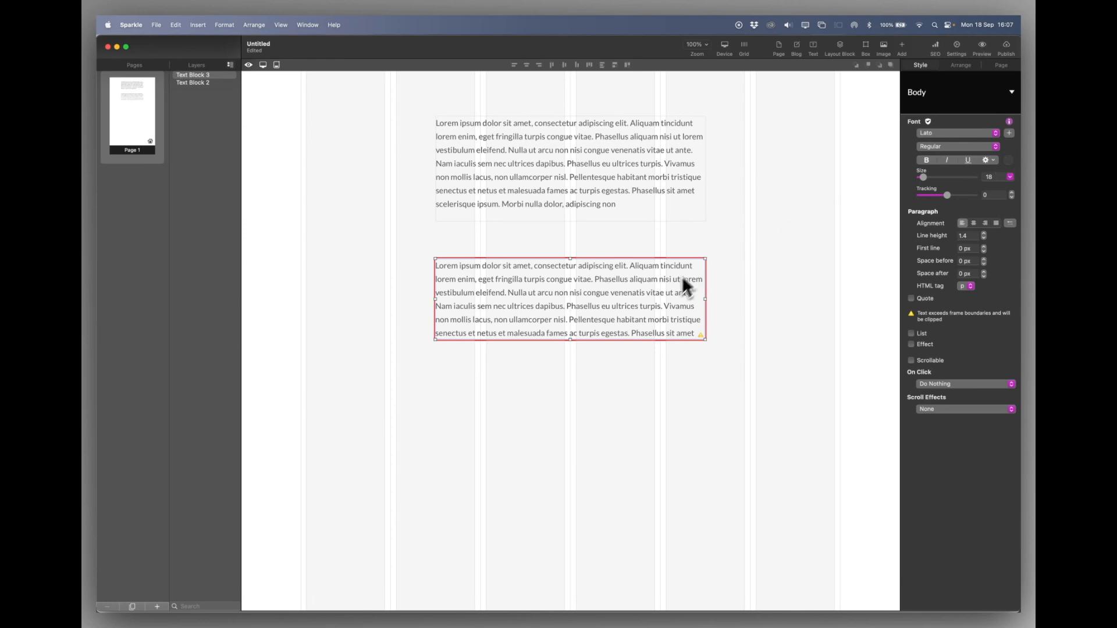
key("Delete")
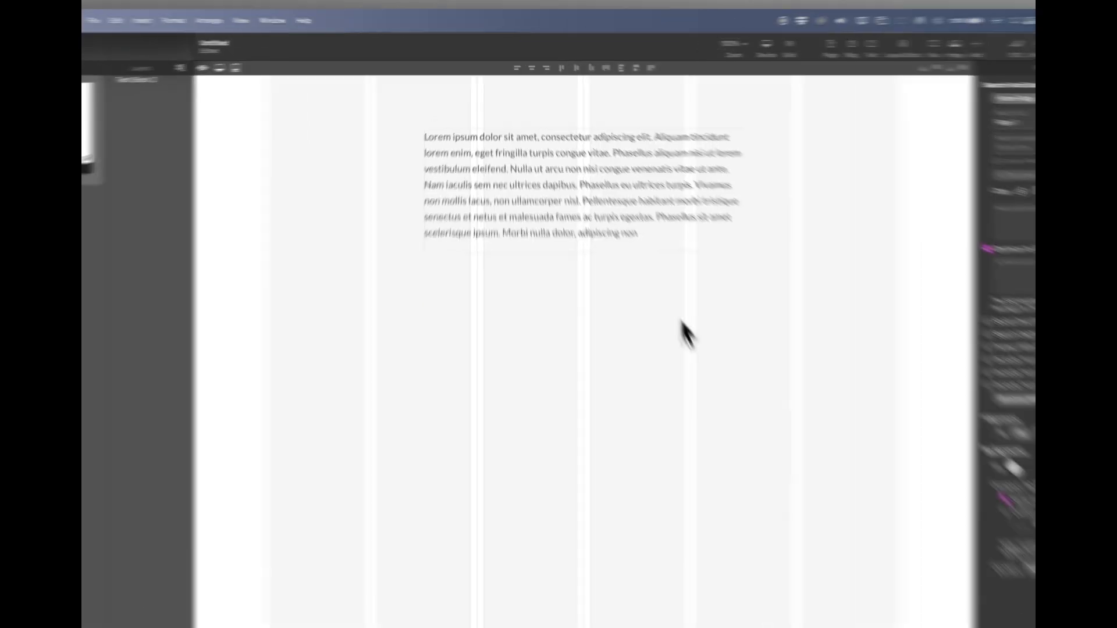
Apply the Title style to the words "Lorem ipsum dolor" at the beginning of the text block.
left_click(622, 193)
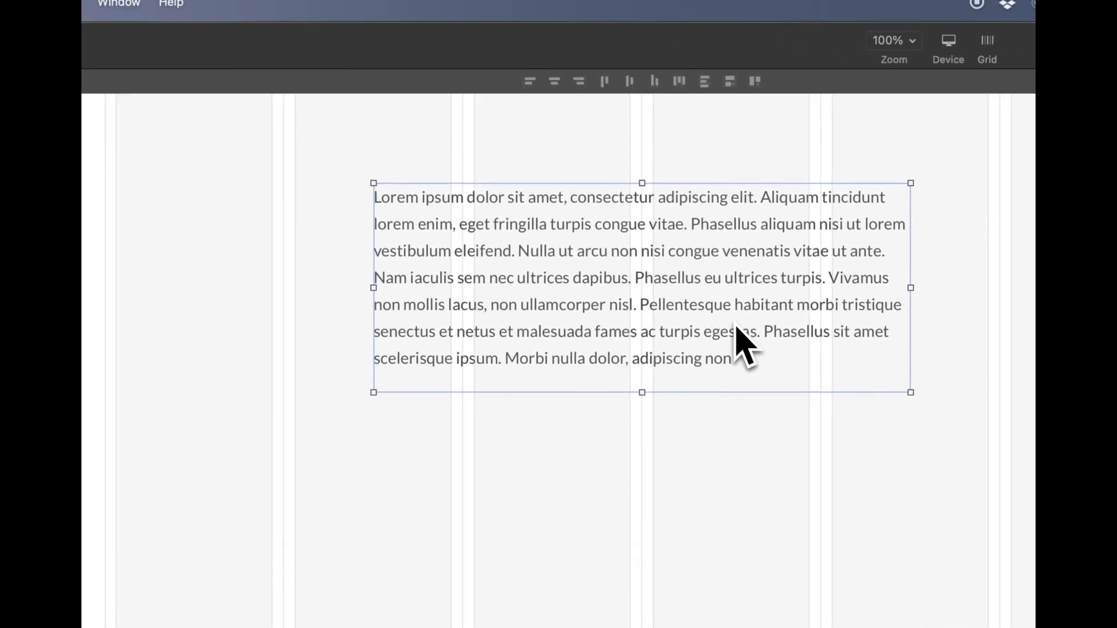
double_click(695, 224)
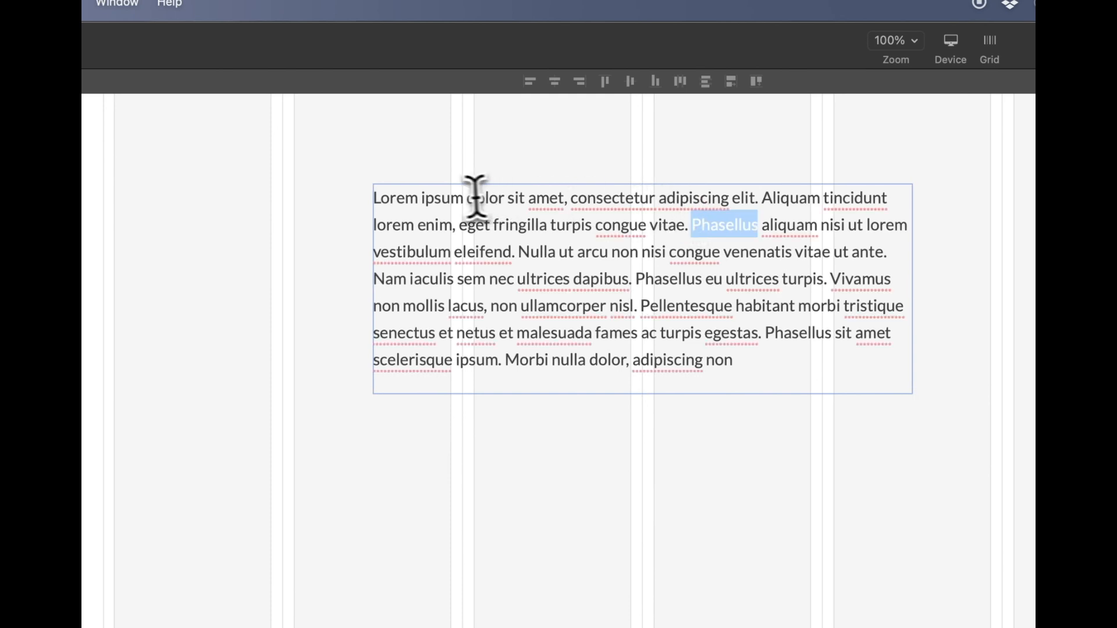
left_click_drag(505, 199, 329, 162)
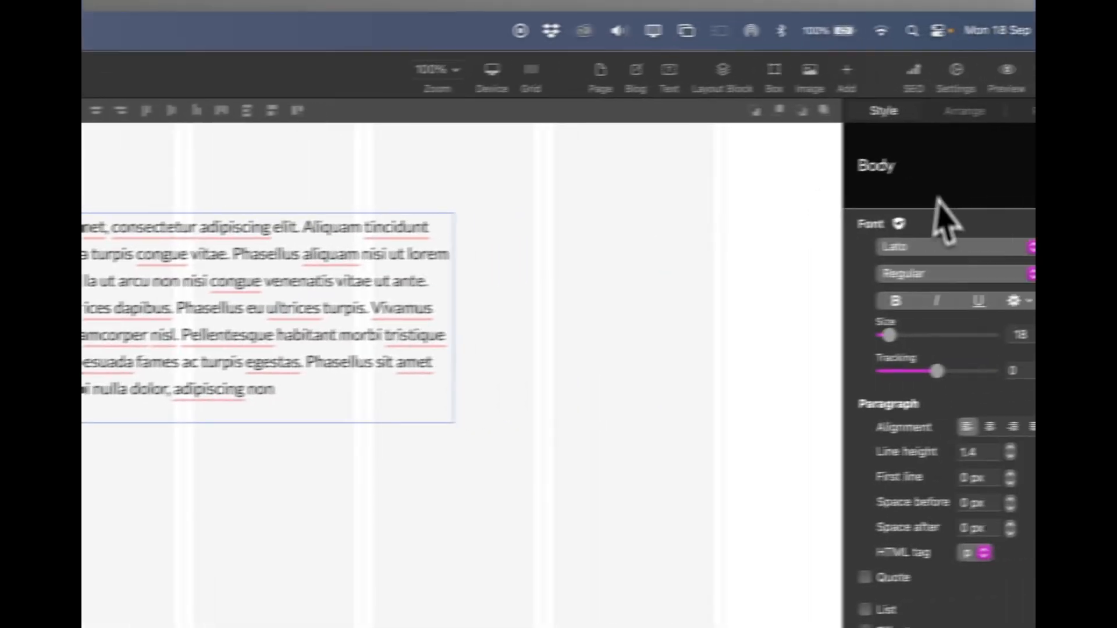
left_click(925, 94)
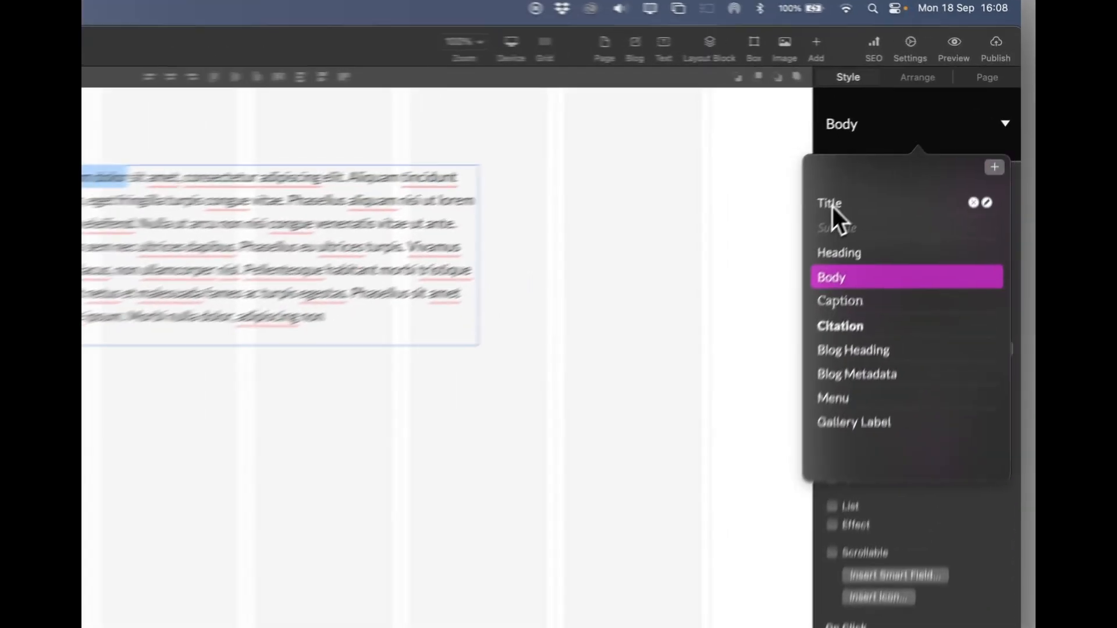
left_click(911, 139)
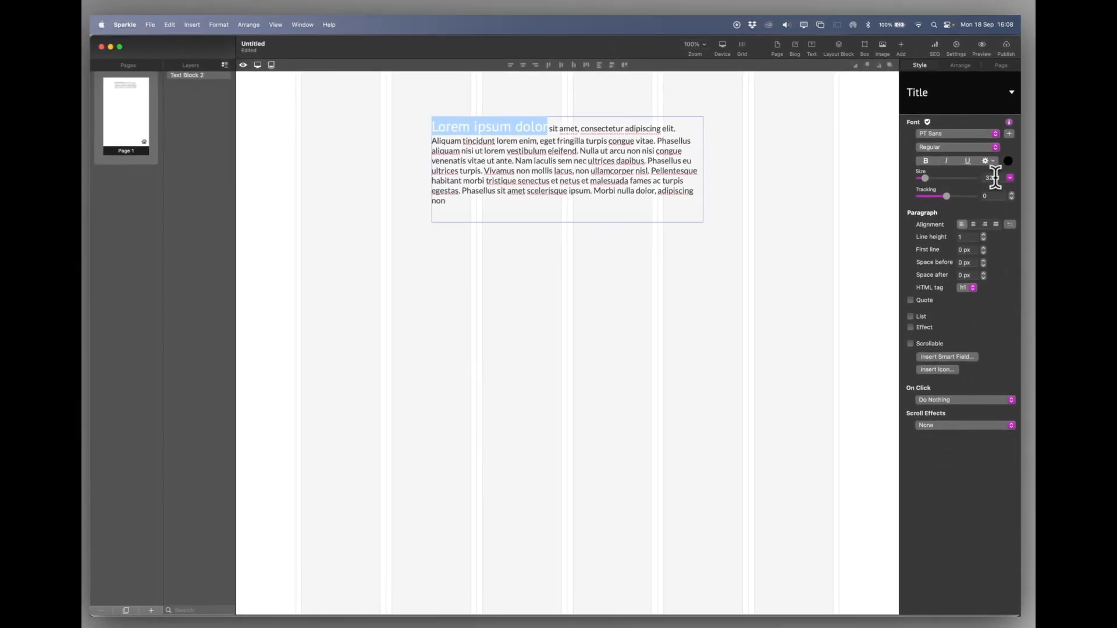
Set the title words' size to 36 and their colour to the neutral mid grey 808080.
left_click(996, 176)
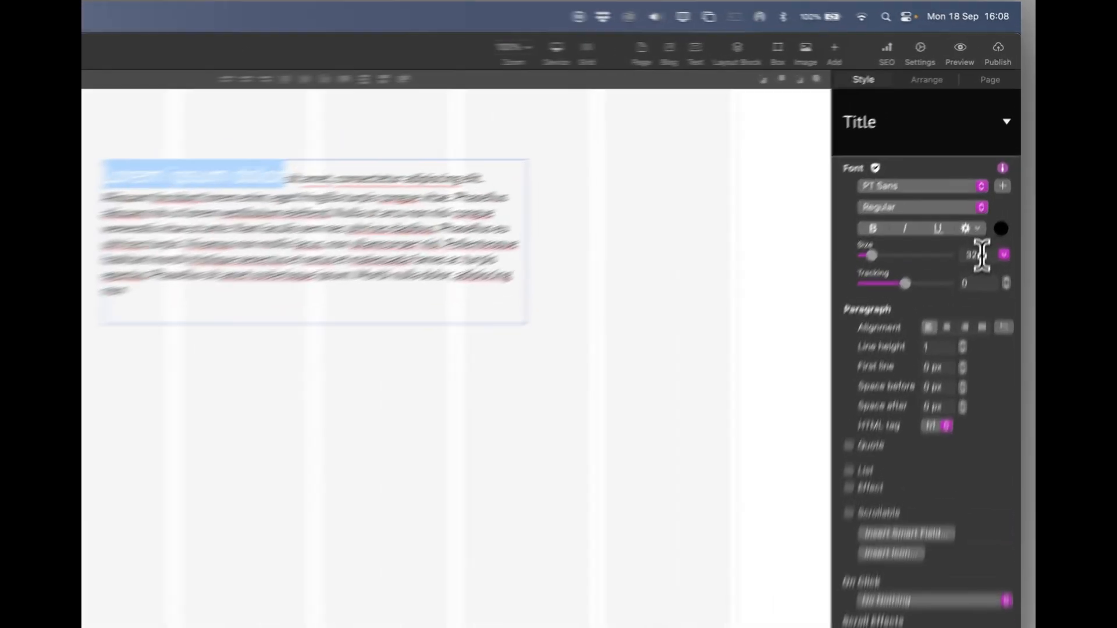
type("3")
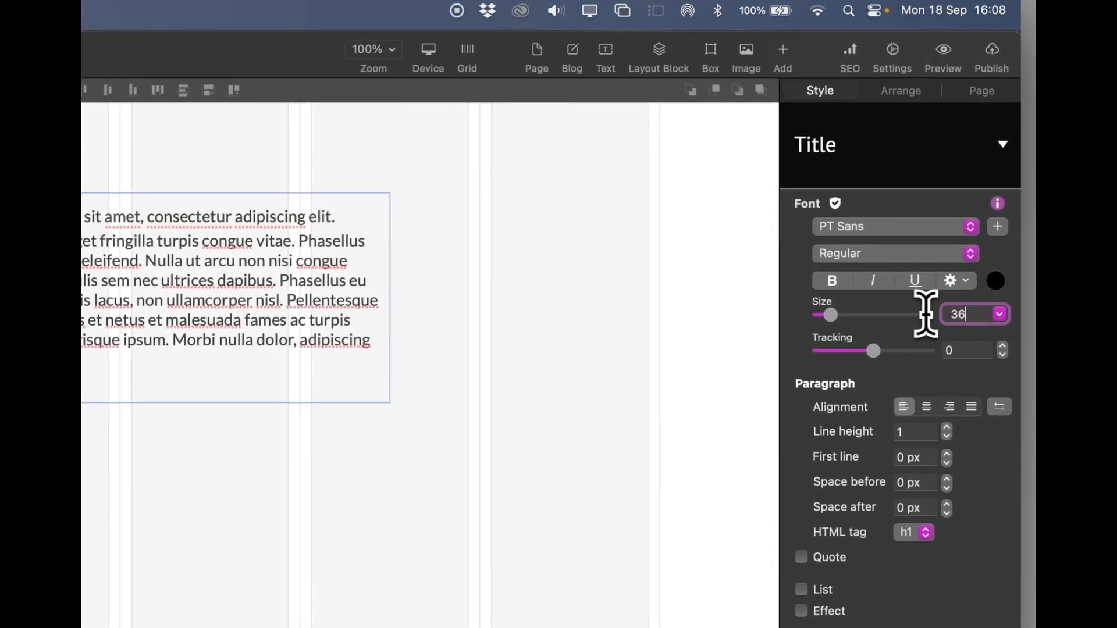
type("6")
key("Return")
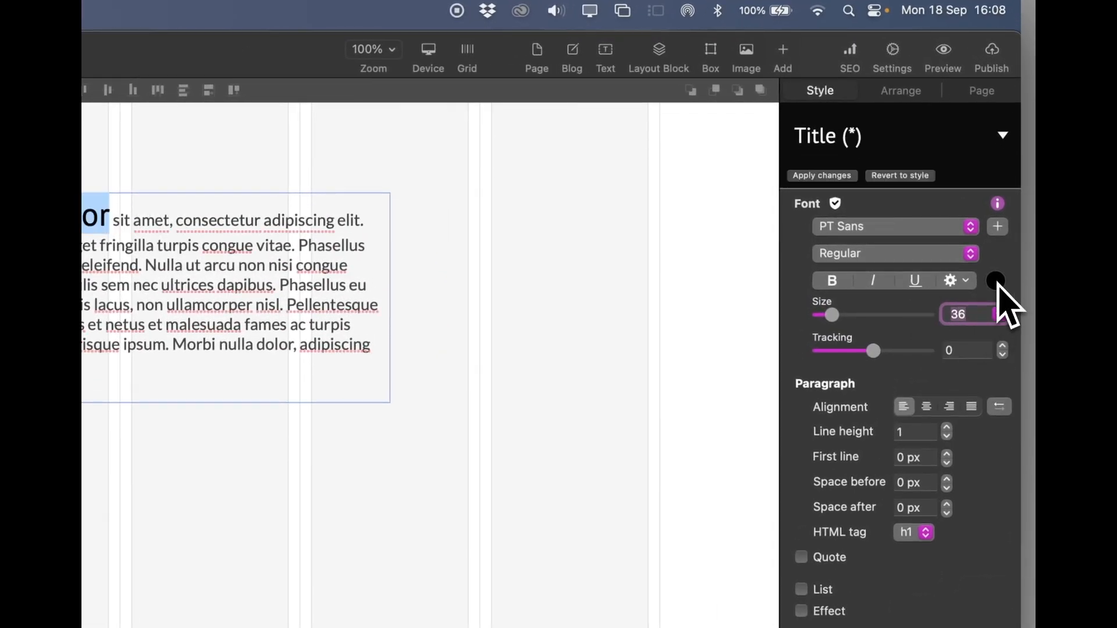
left_click(997, 283)
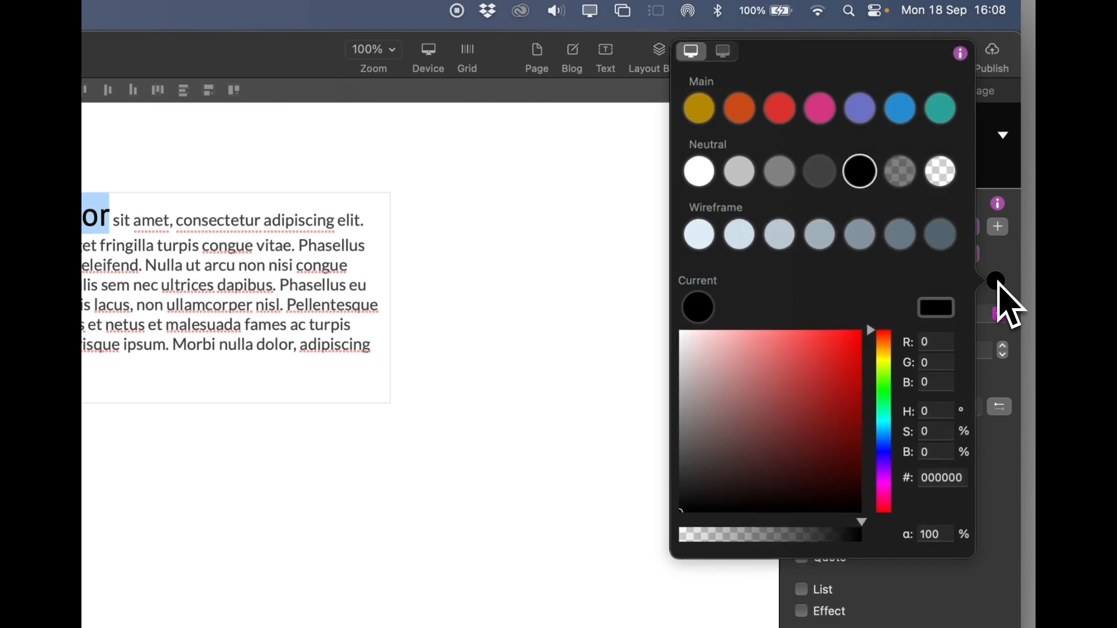
left_click(786, 185)
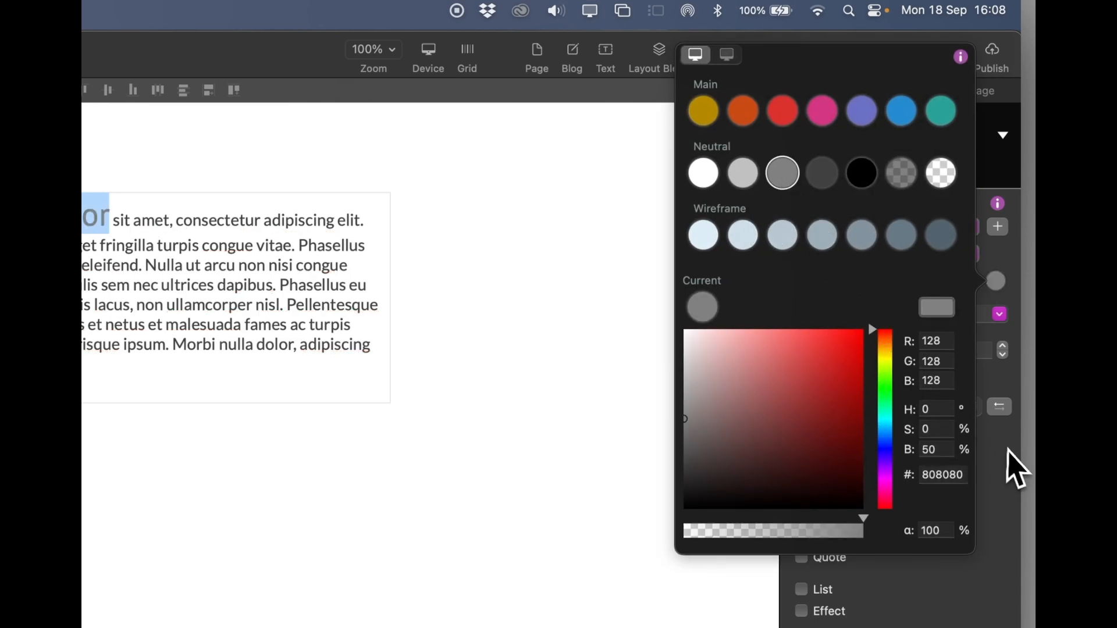
left_click(1008, 465)
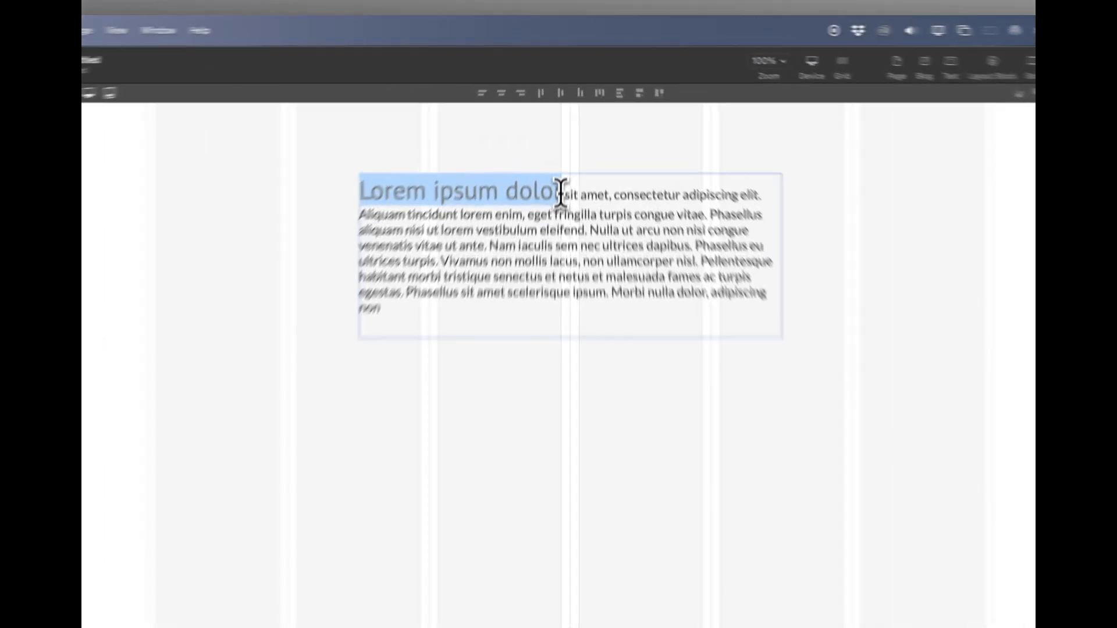
Break the line after "Lorem ipsum dolor" to separate it from the body text, and check the style of each paragraph.
left_click(563, 128)
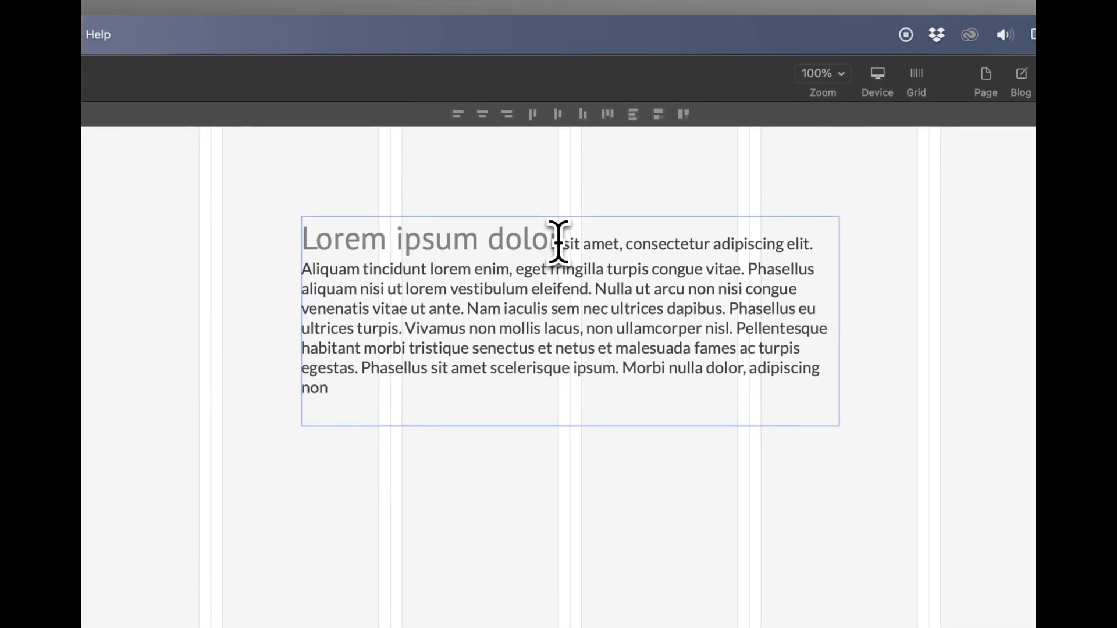
key("Return")
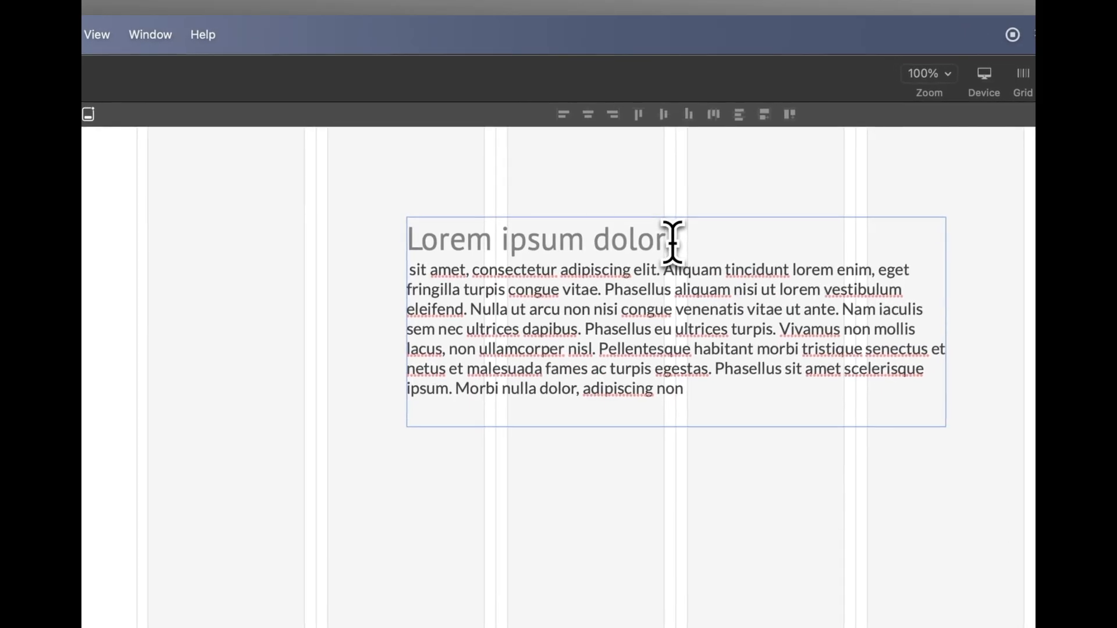
triple_click(671, 244)
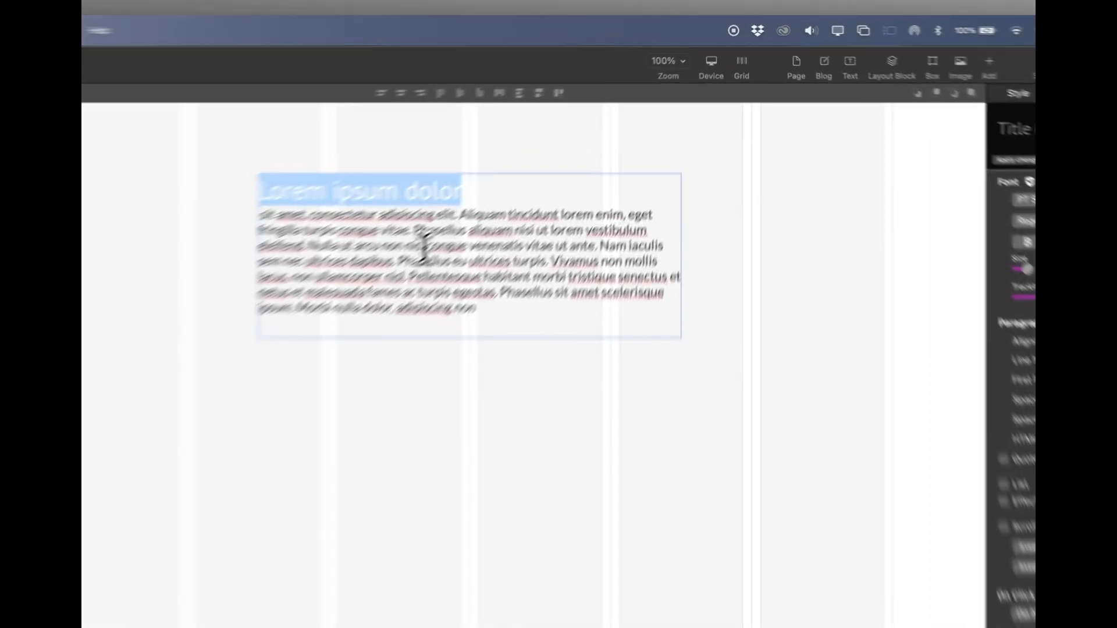
triple_click(541, 164)
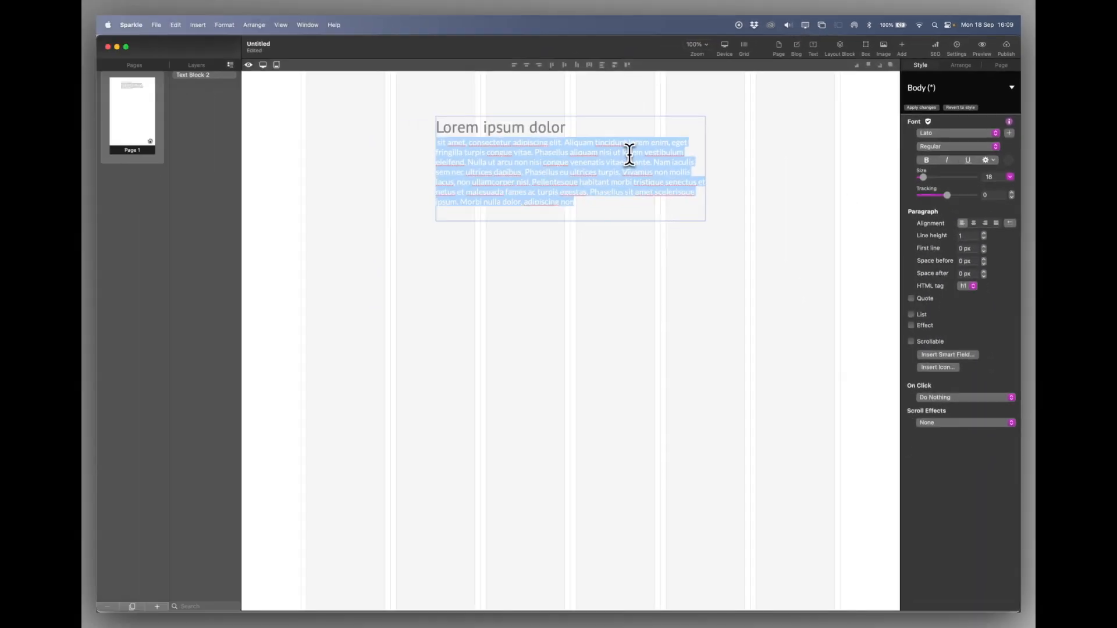
Set the space after paragraphs to 20 px for all the text in the block.
key("super+a")
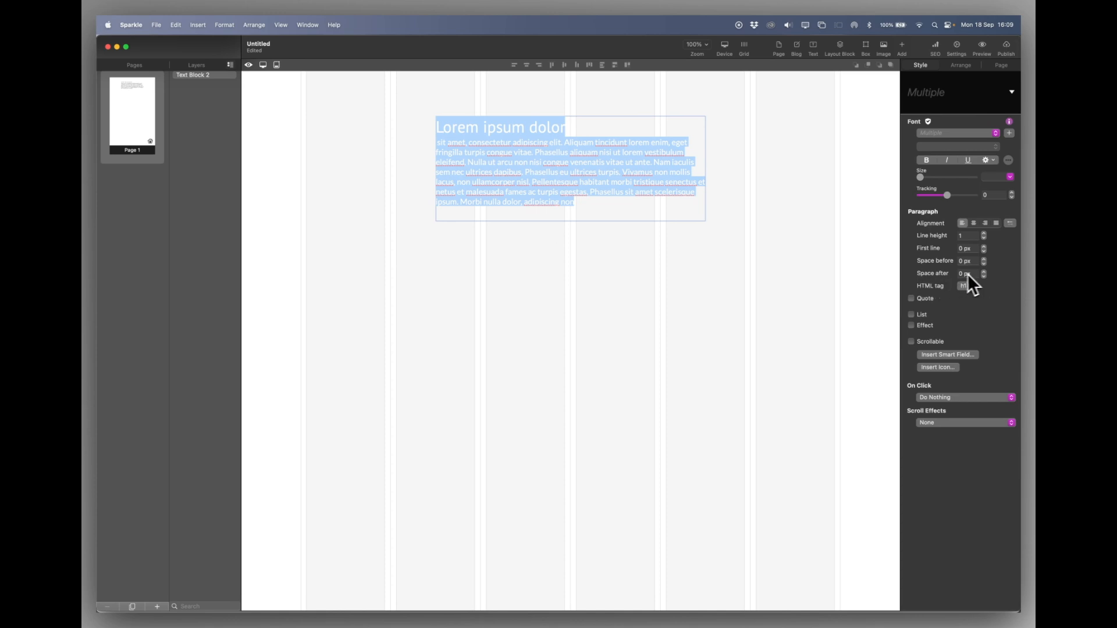
left_click(984, 272)
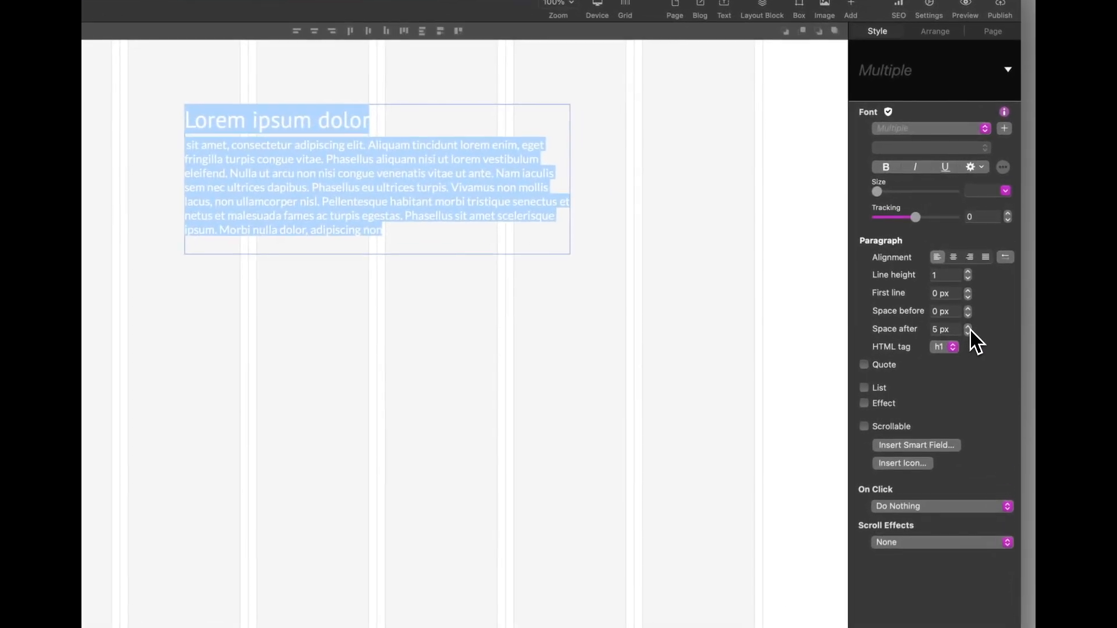
left_click_drag(969, 330, 969, 330)
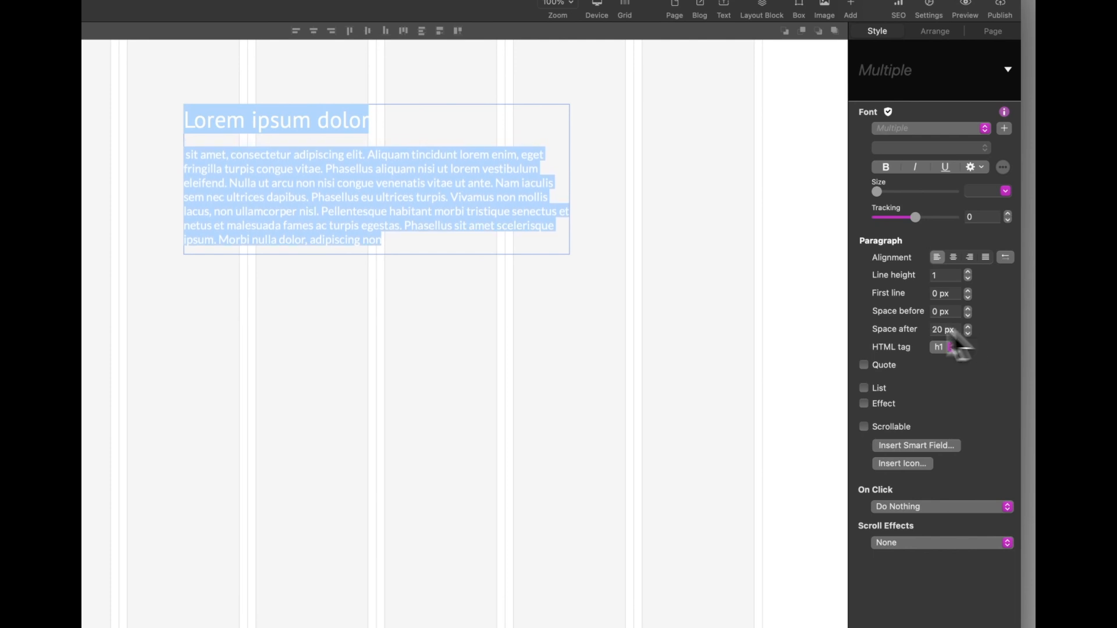
left_click(611, 377)
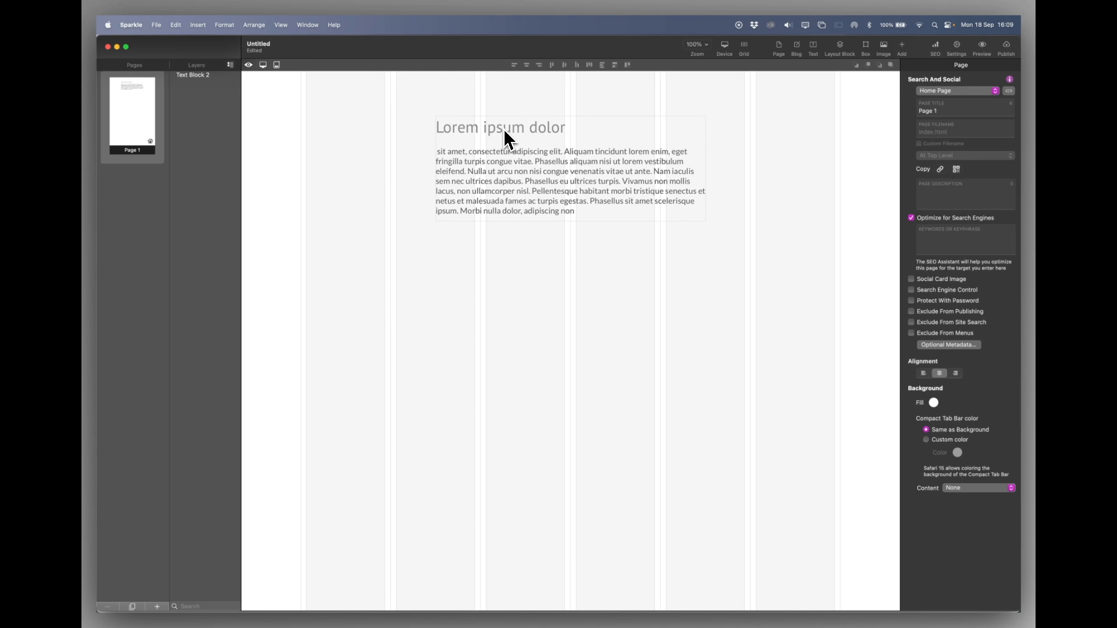
Browse the available web fonts with the text block selected and activate Jolly Lodger from the full font library.
left_click(521, 208)
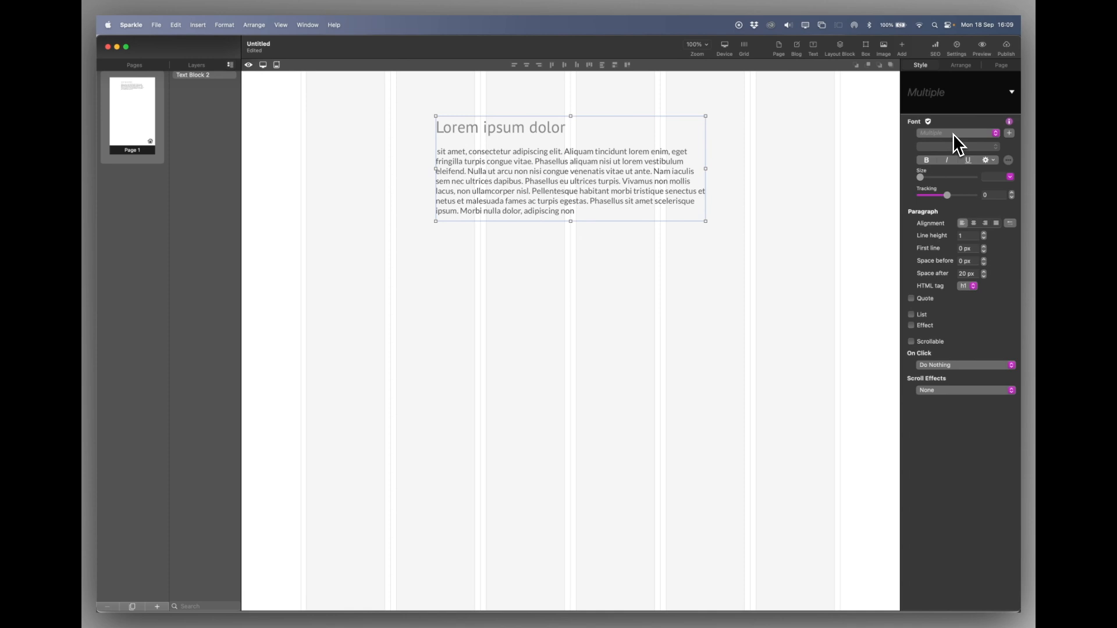
left_click(989, 134)
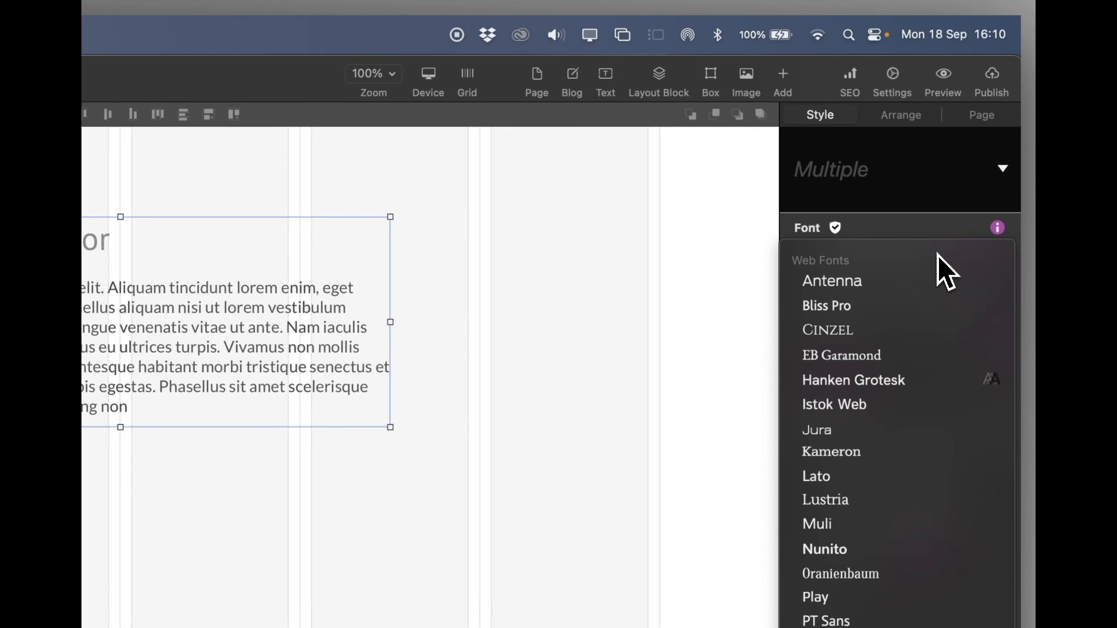
left_click(934, 199)
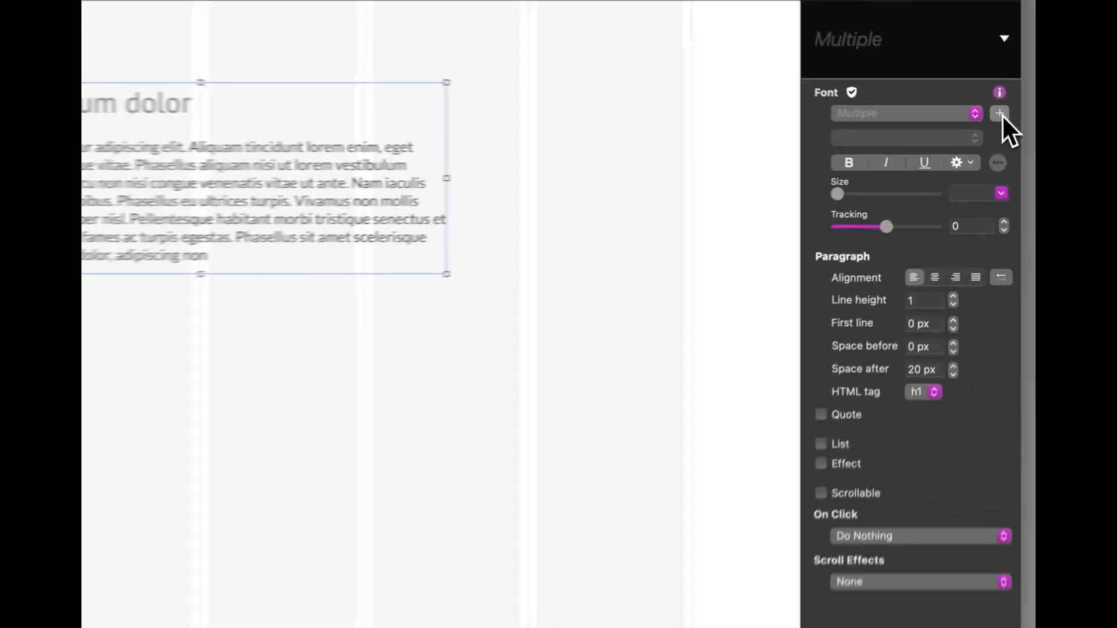
left_click(1010, 133)
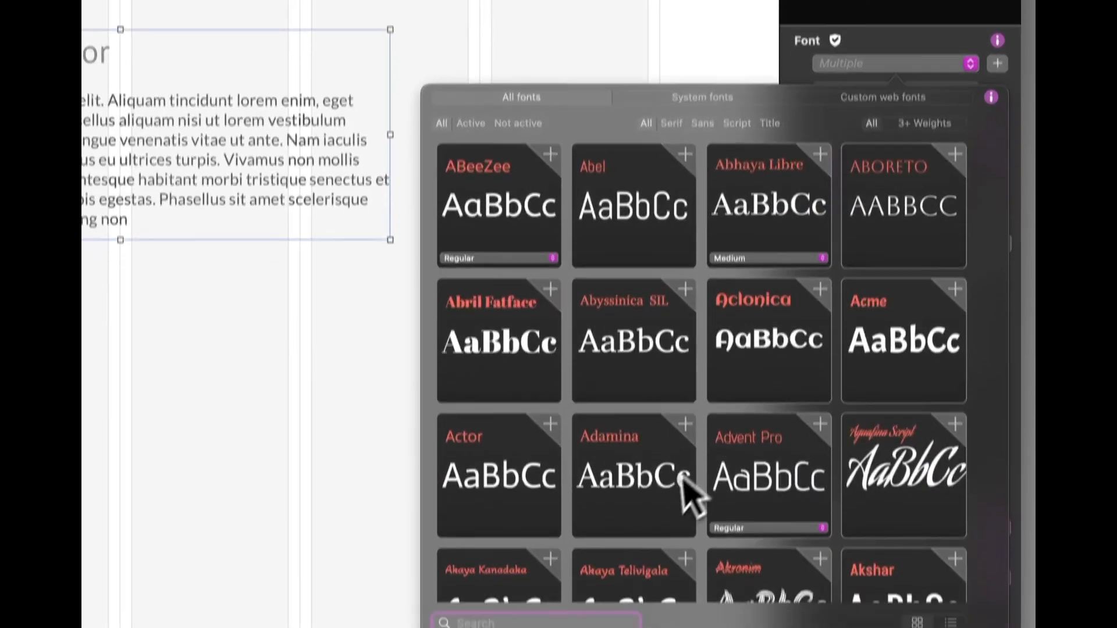
scroll(673, 474, "down", 10)
scroll(670, 459, "down", 15)
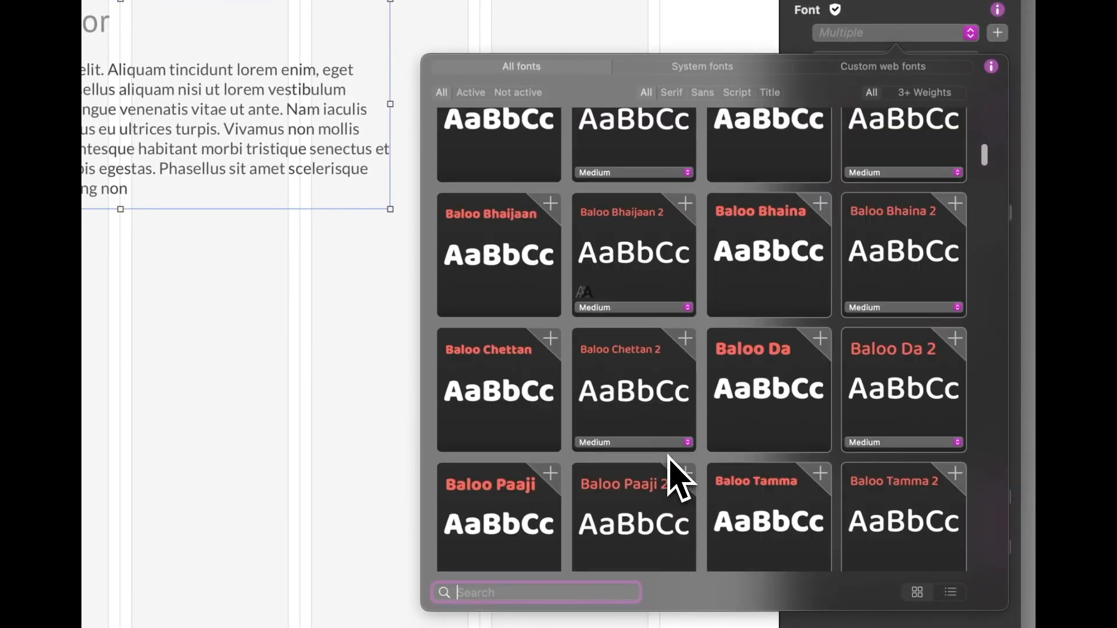
scroll(668, 457, "down", 10)
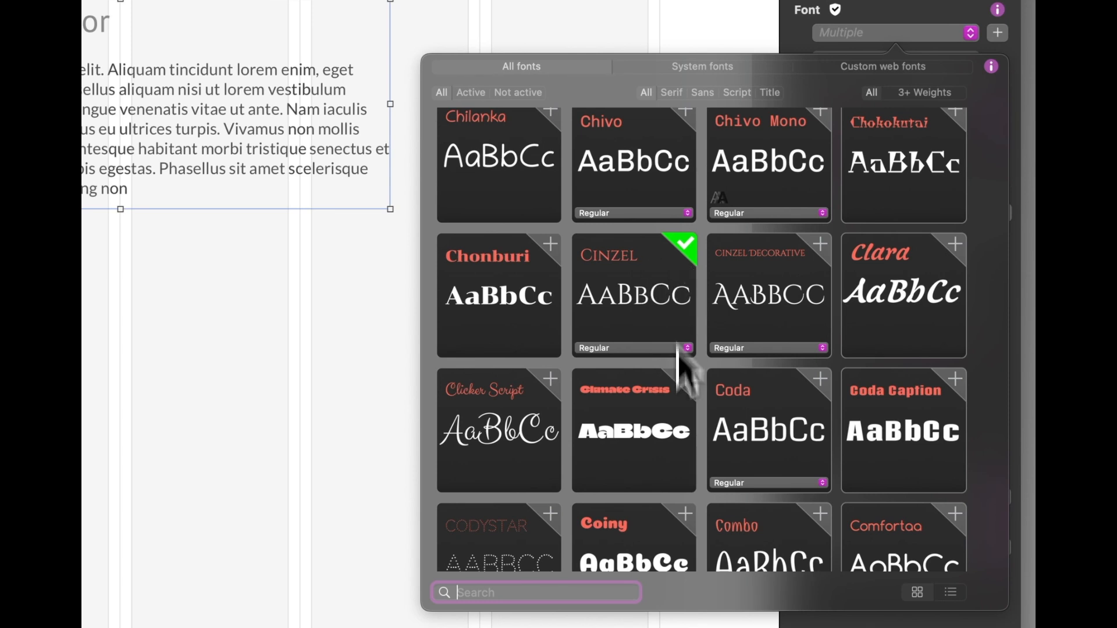
scroll(683, 460, "down", 10)
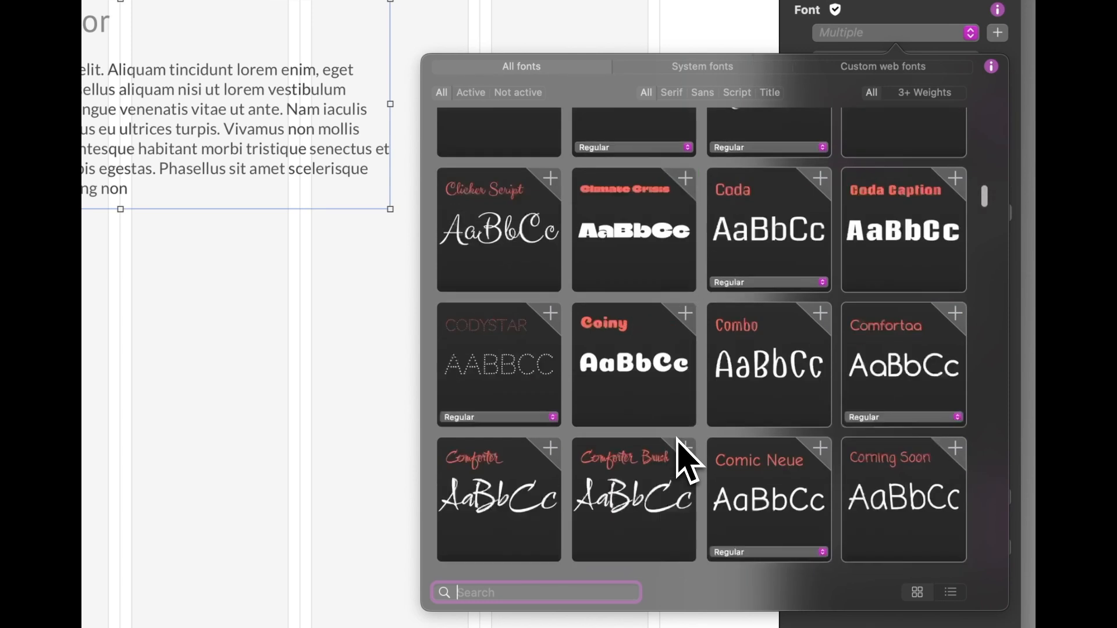
scroll(678, 441, "down", 20)
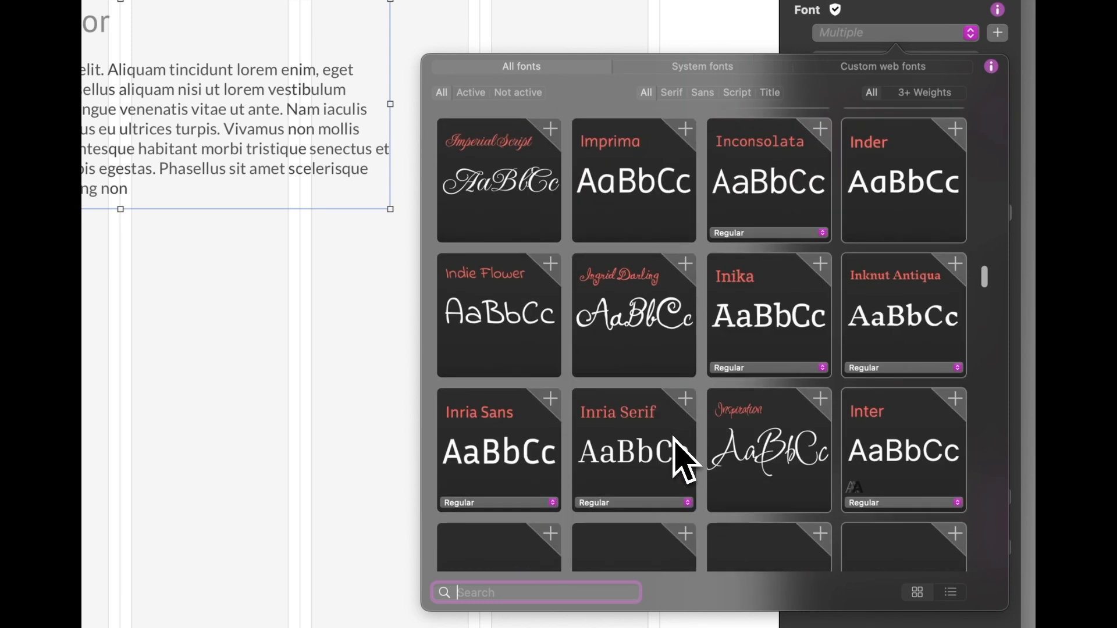
scroll(684, 459, "down", 5)
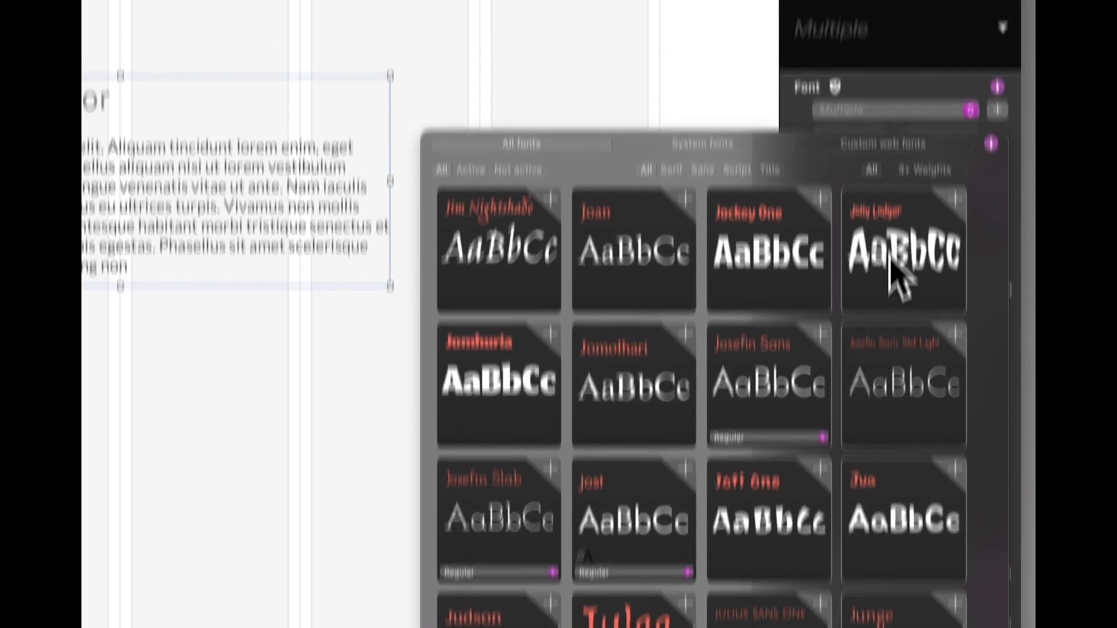
left_click(890, 259)
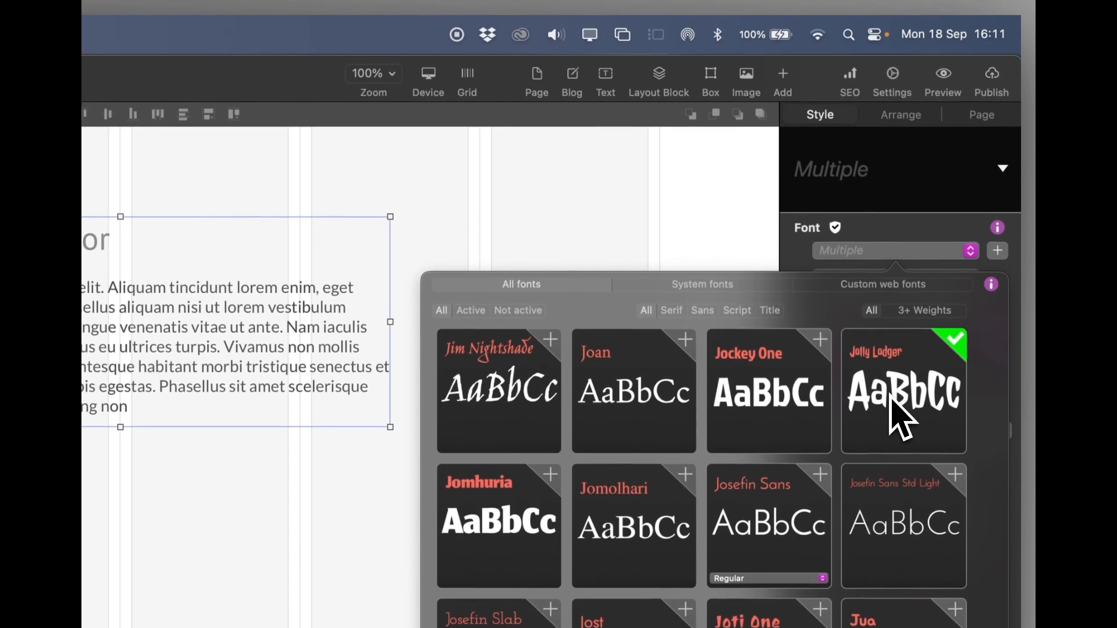
left_click(921, 246)
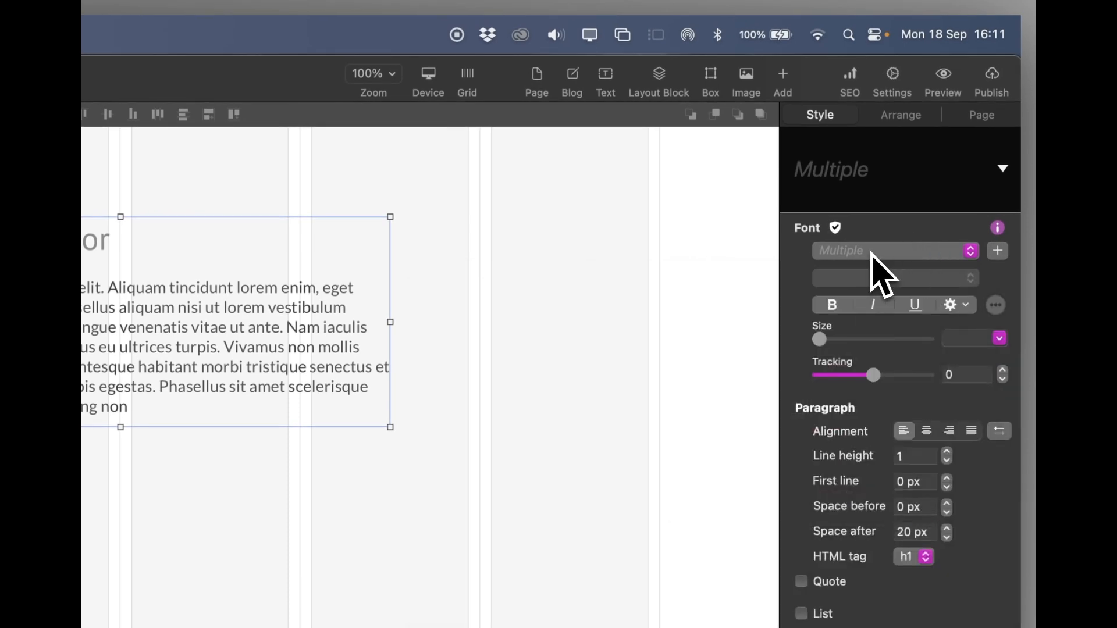
Set the title word "ipsum" to the Jolly Lodger font and apply the modified formatting to the Title style.
double_click(345, 240)
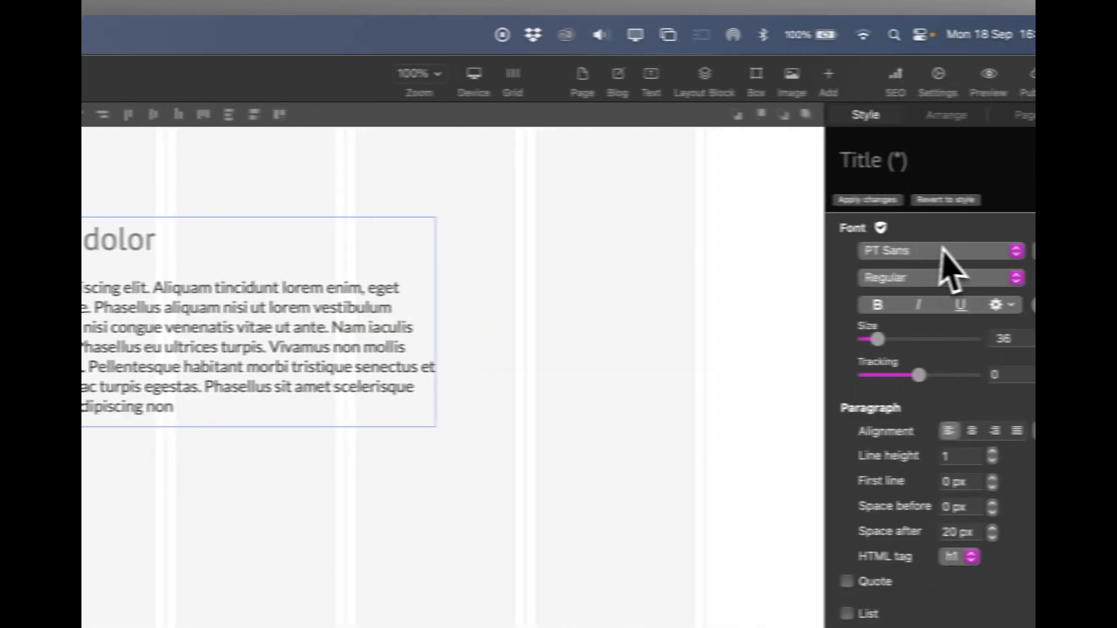
left_click(866, 250)
scroll(855, 125, "up", 5)
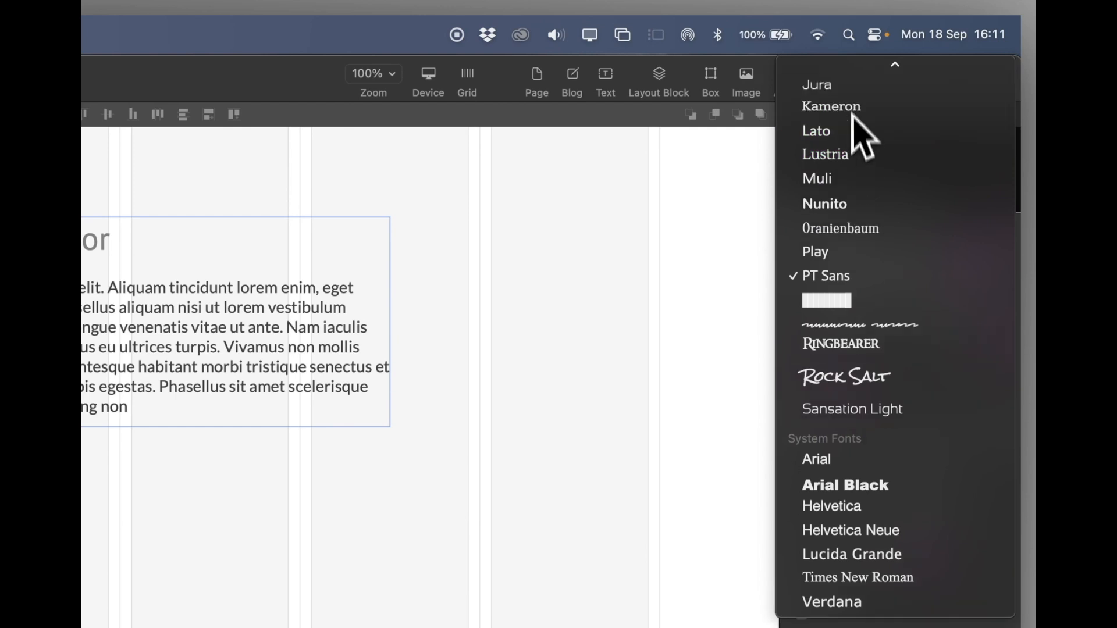
left_click(845, 254)
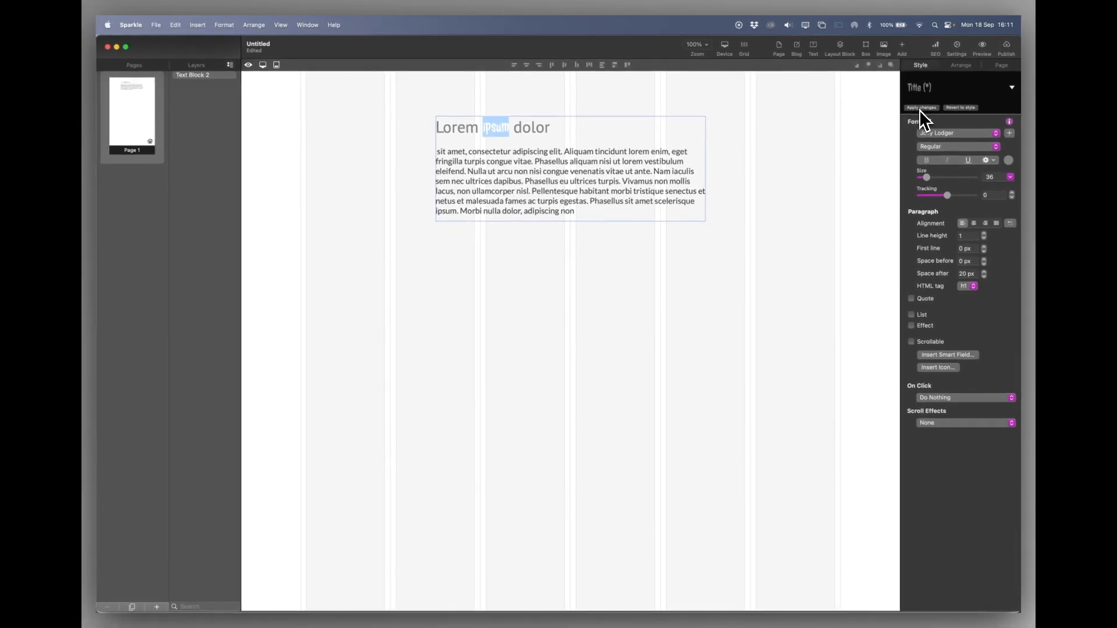
left_click(923, 107)
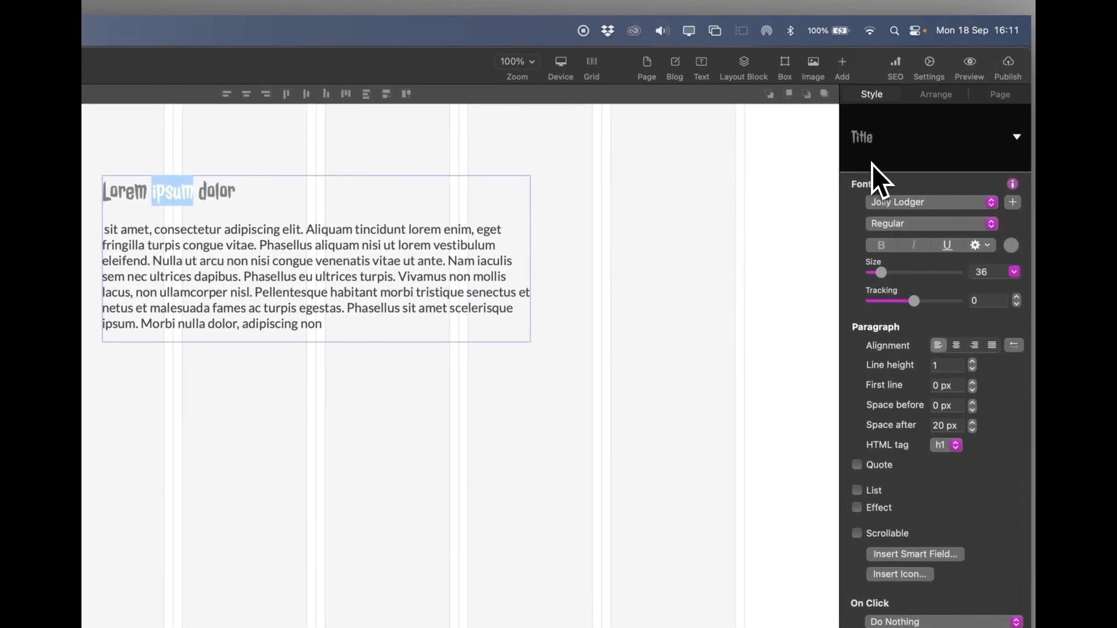
triple_click(234, 192)
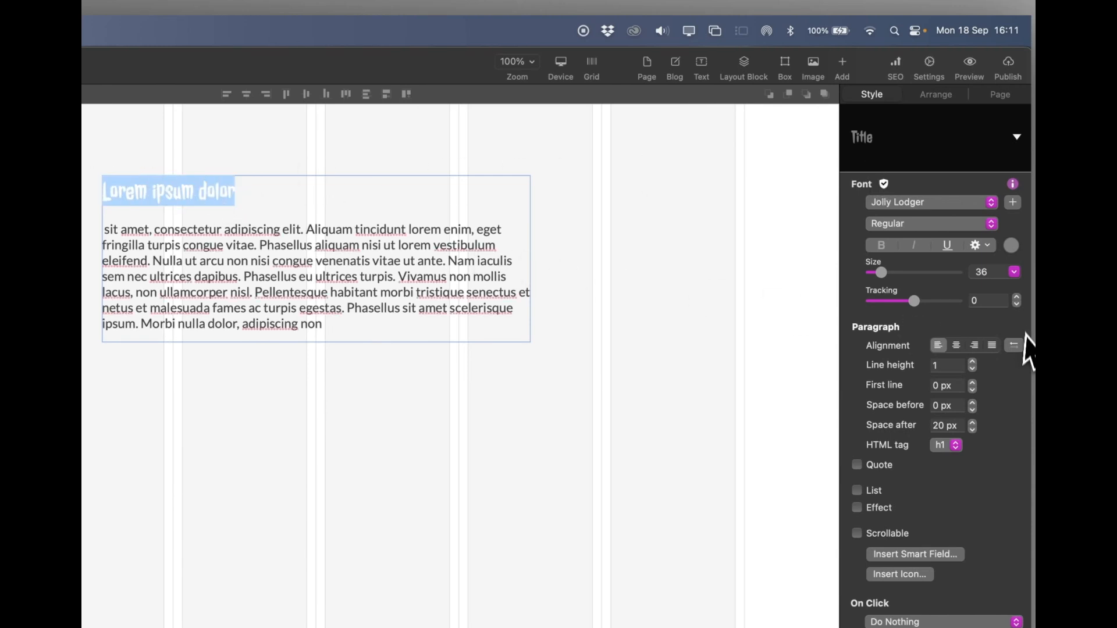
Set the selected title's size to 57, apply the change to the Title style, and deselect the text block.
left_click_drag(880, 274, 885, 275)
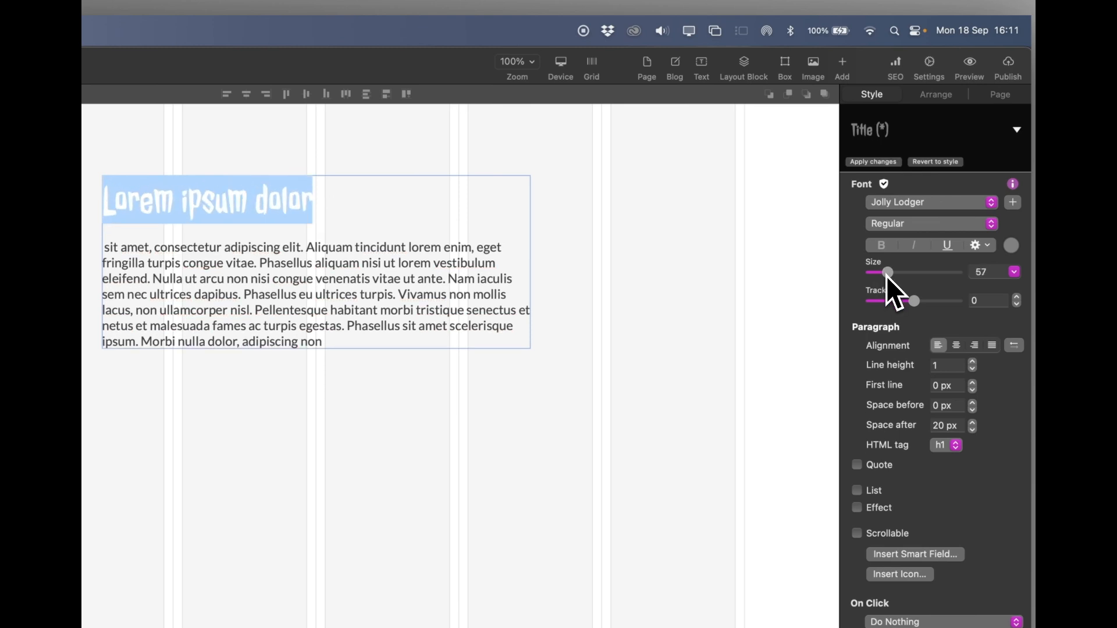
left_click(878, 162)
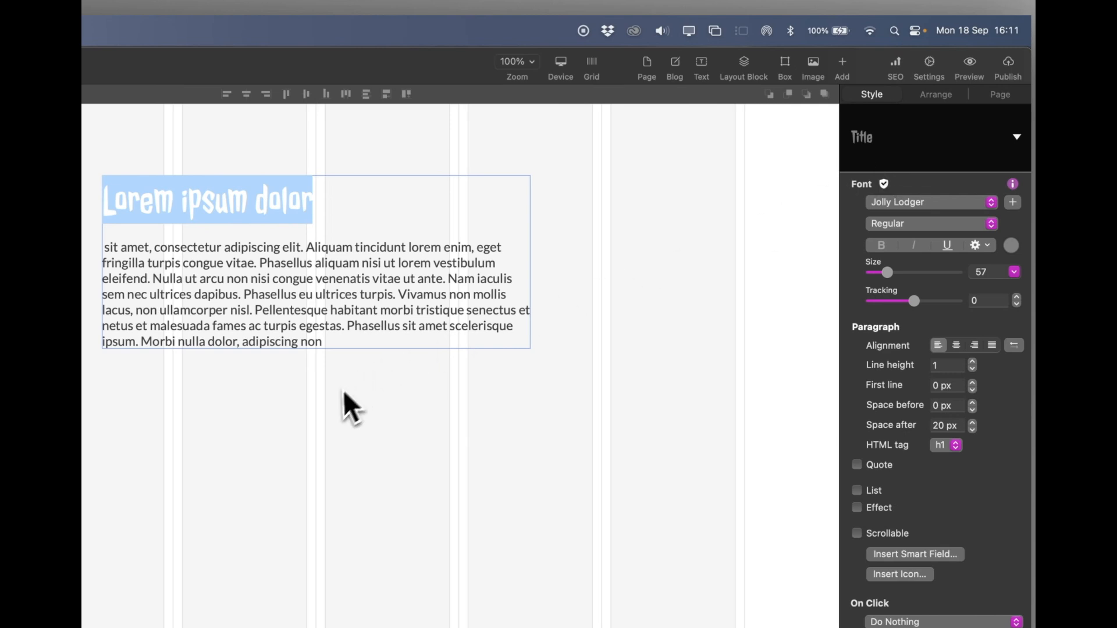
left_click(332, 404)
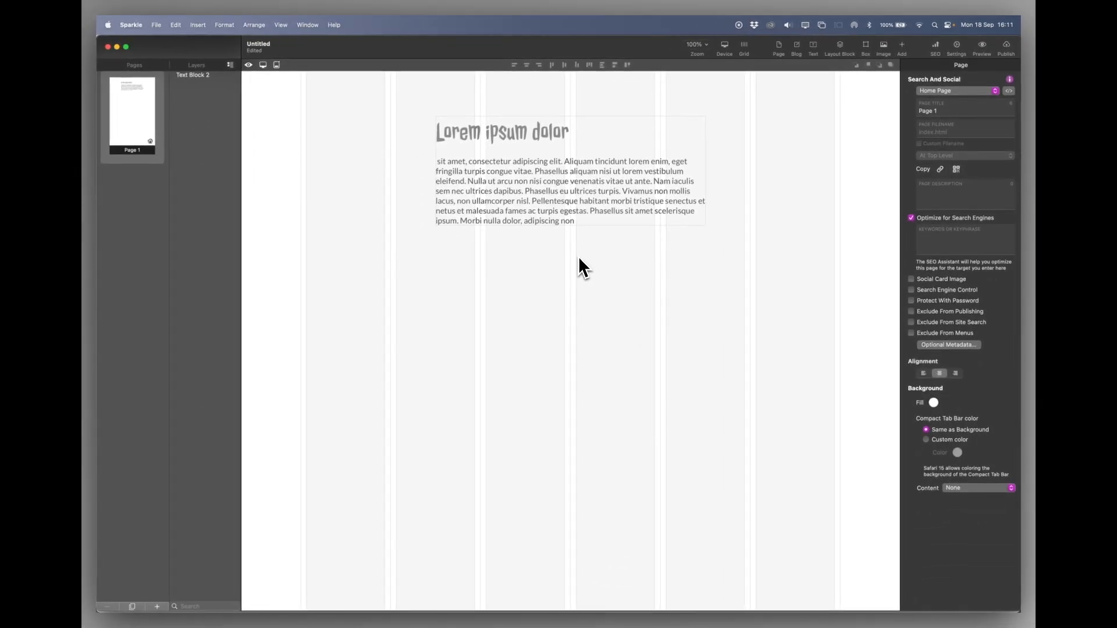
Select the whole body paragraph below the title and check which weights the Lato font offers.
left_click(584, 191)
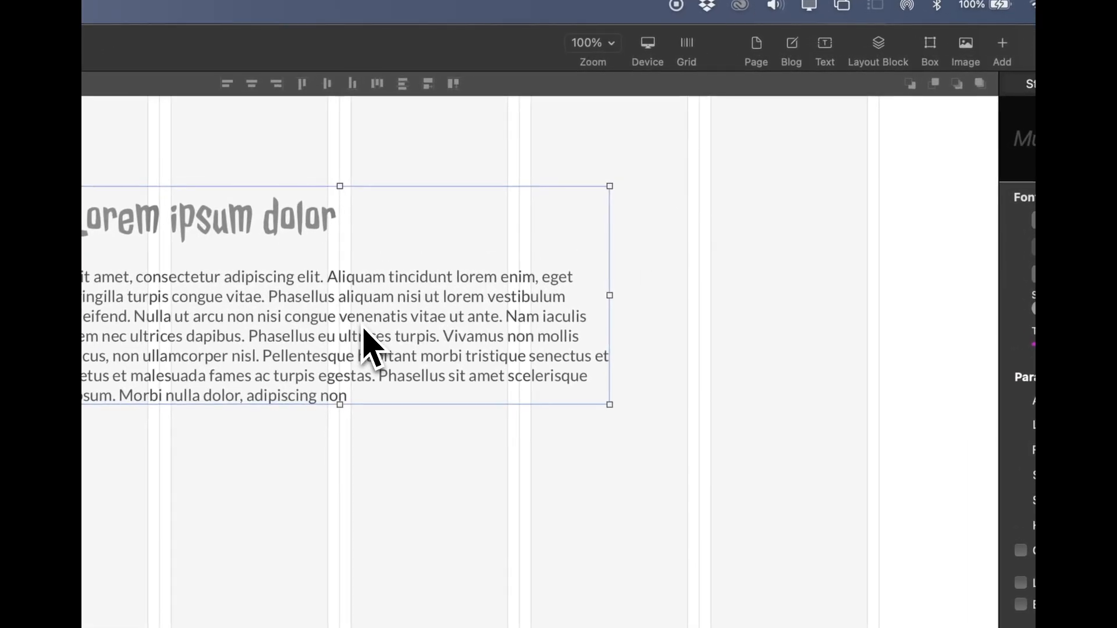
triple_click(366, 343)
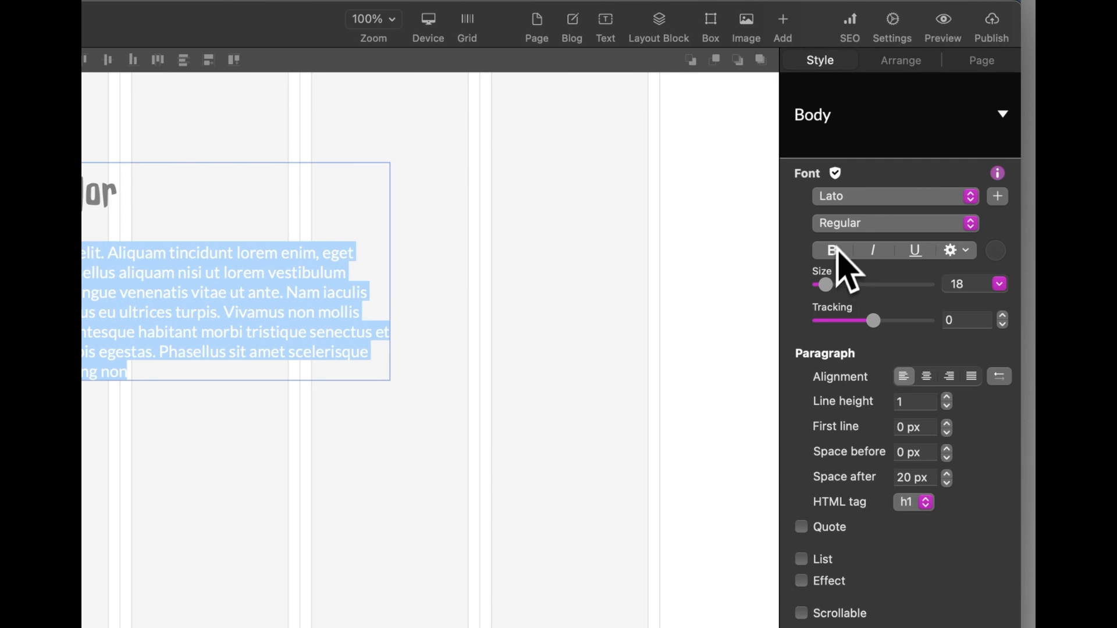
left_click(850, 226)
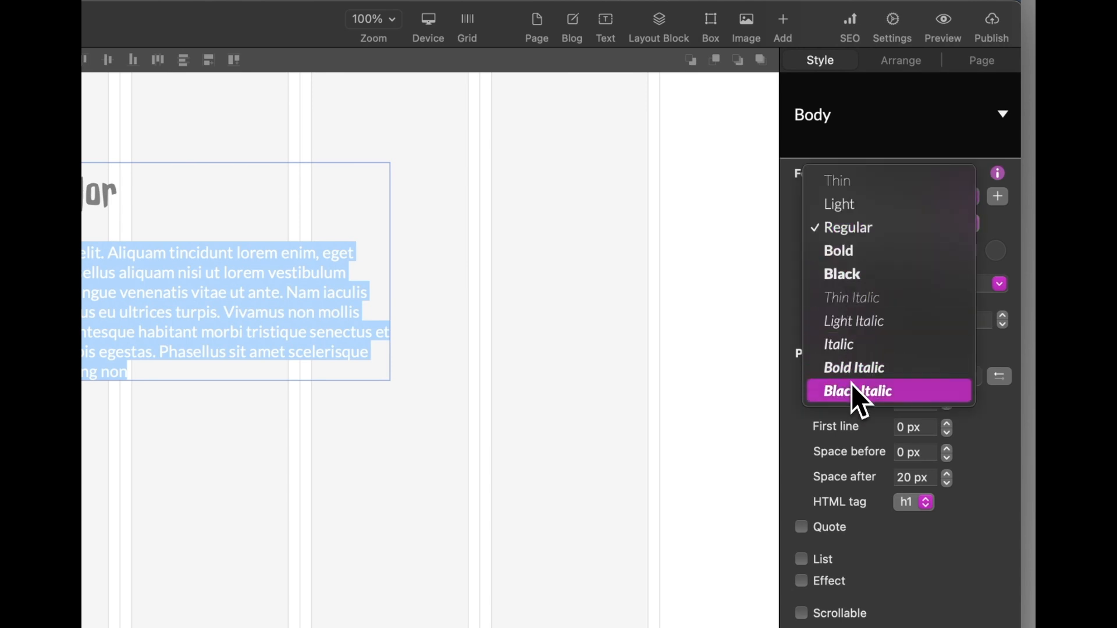
left_click(853, 146)
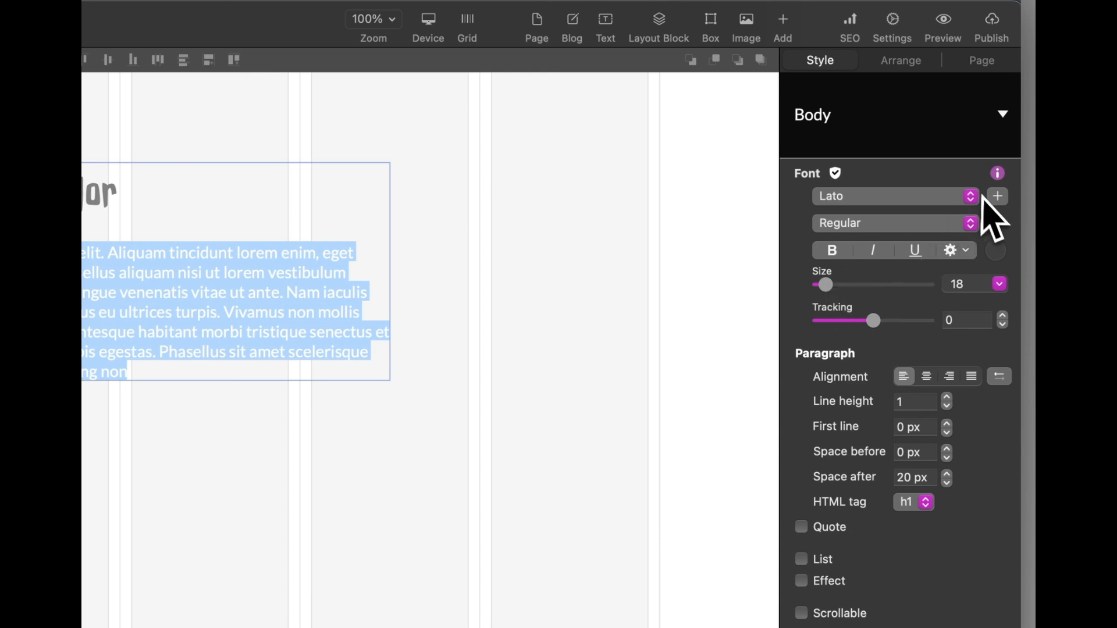
Look through the system fonts and add AGaramondPro-Bold.otf from the home Library's Fonts folder as a custom web font.
left_click(998, 197)
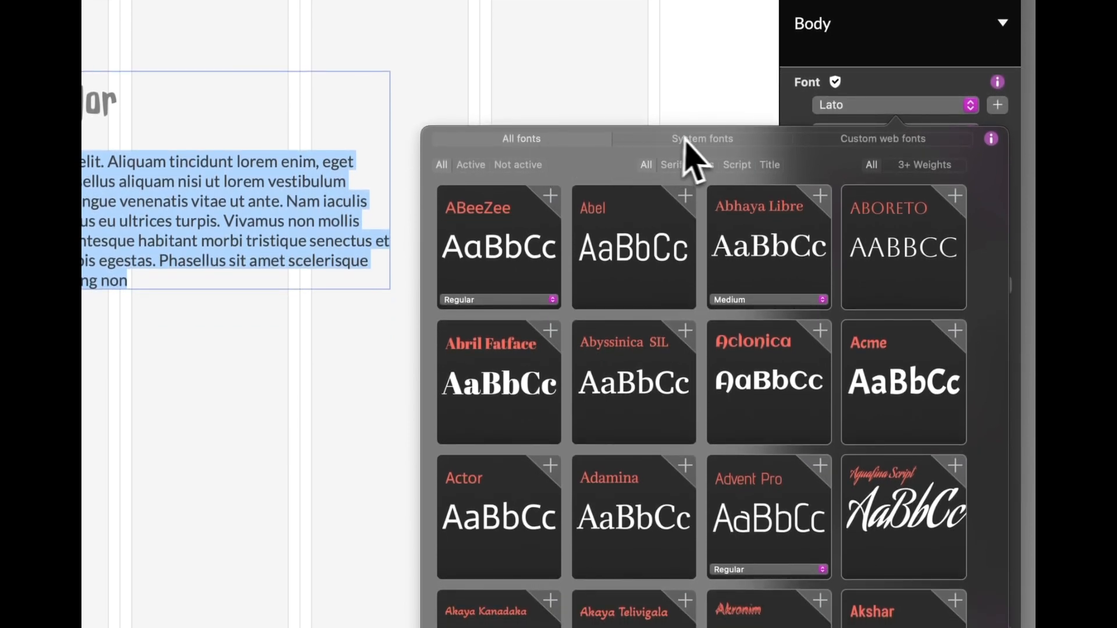
left_click(704, 143)
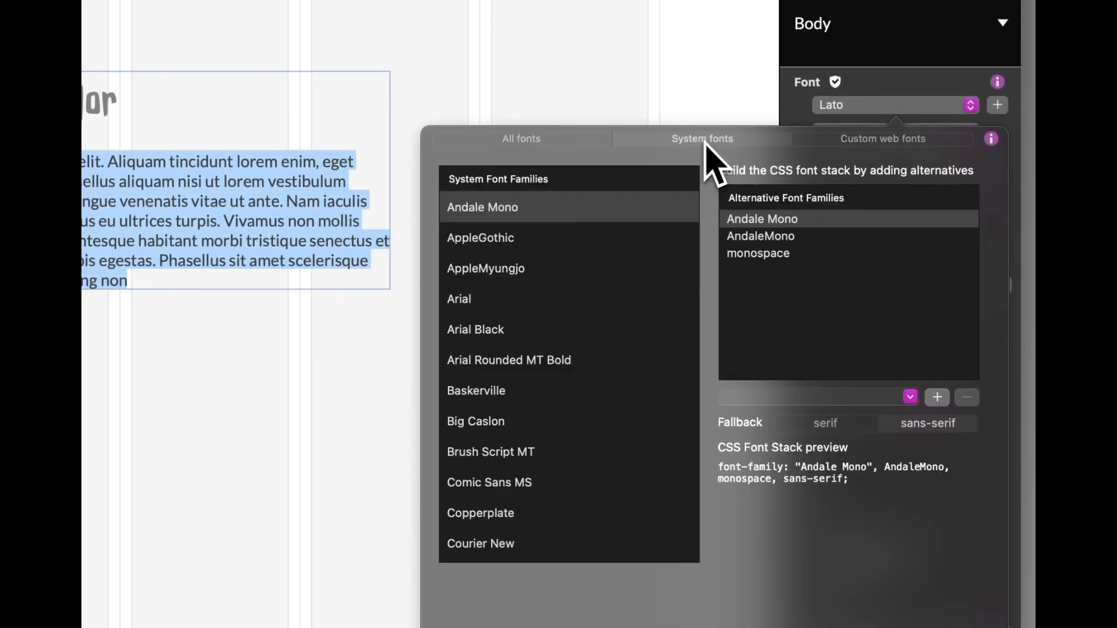
left_click(871, 142)
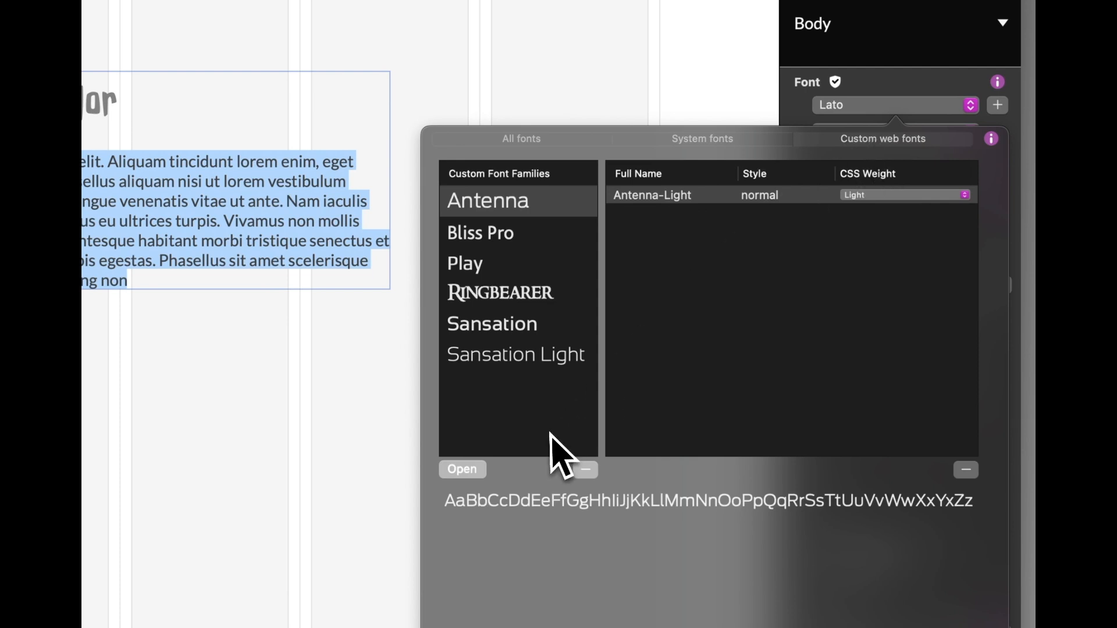
left_click(462, 470)
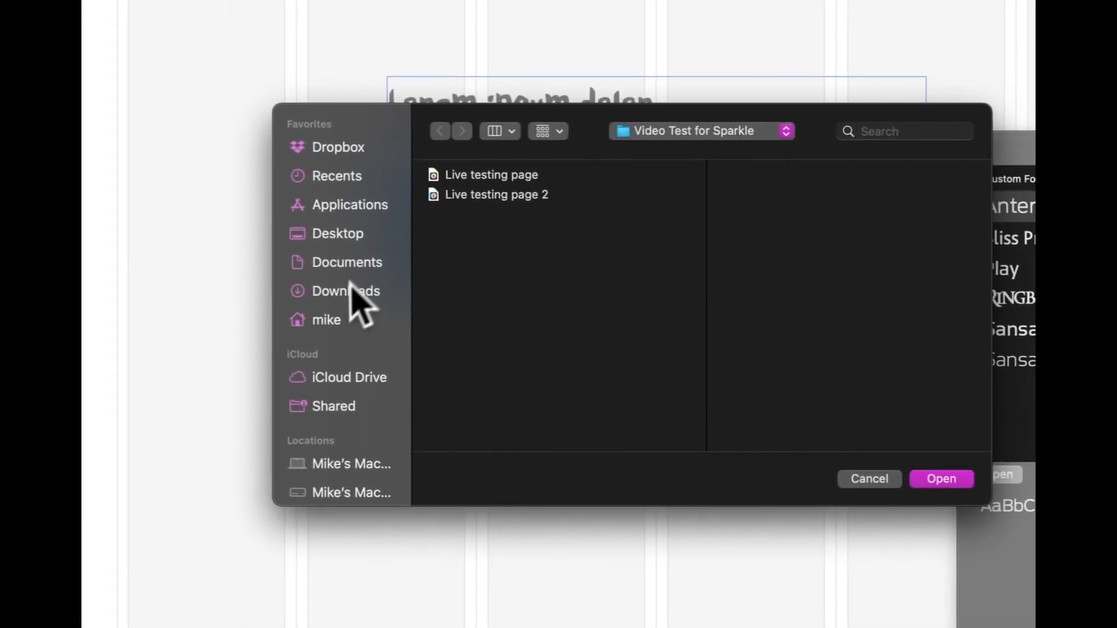
left_click(326, 320)
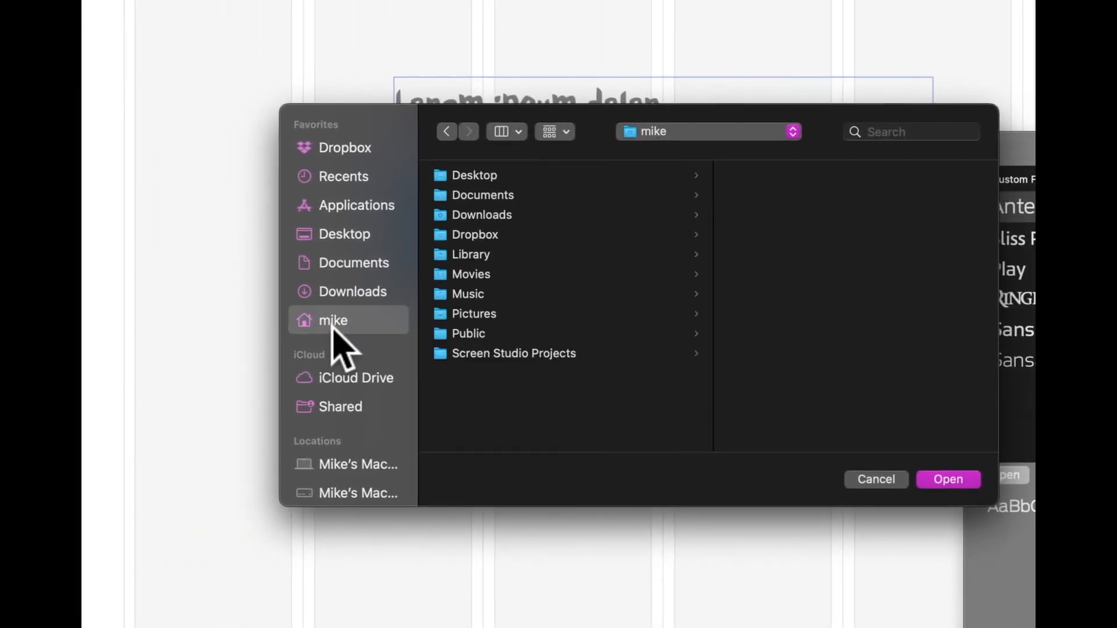
left_click(472, 254)
scroll(760, 391, "down", 10)
left_click(753, 259)
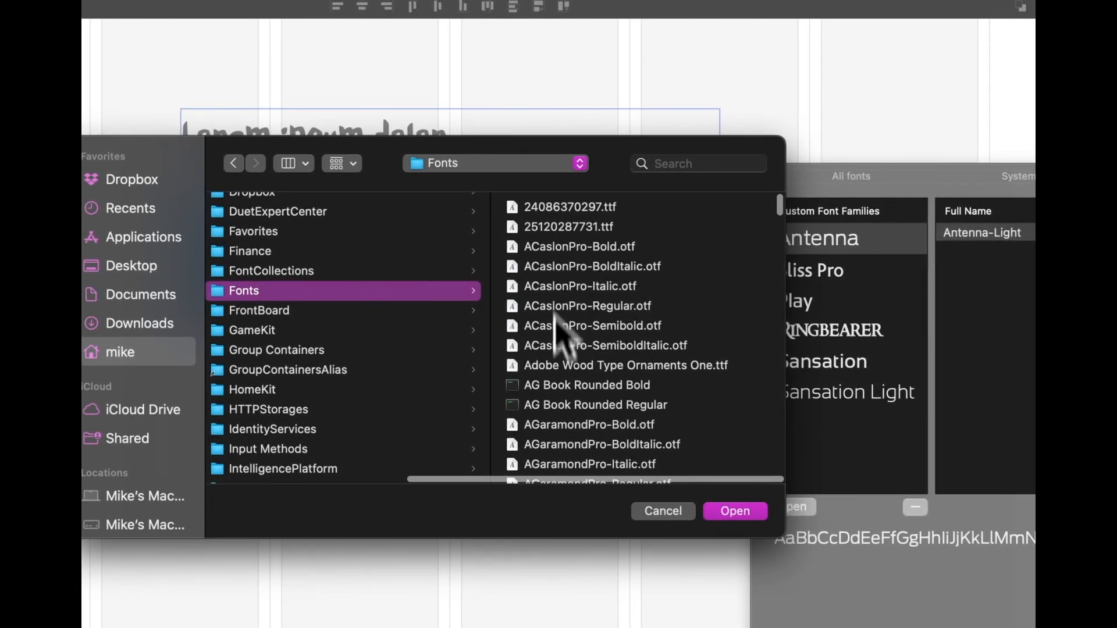
scroll(563, 430, "down", 3)
scroll(562, 418, "down", 4)
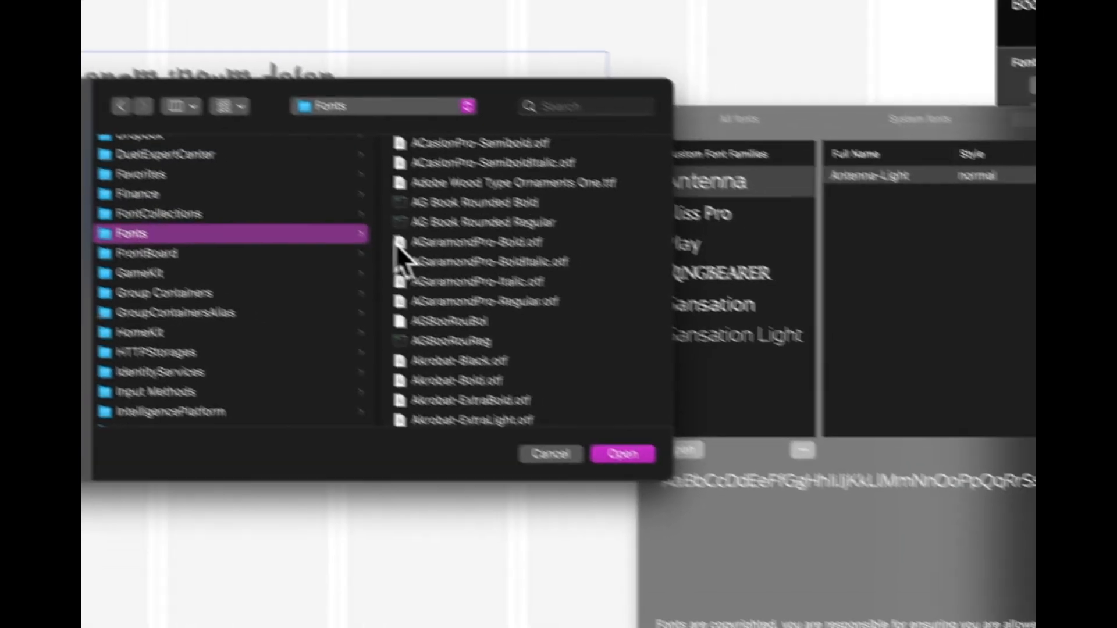
left_click(513, 302)
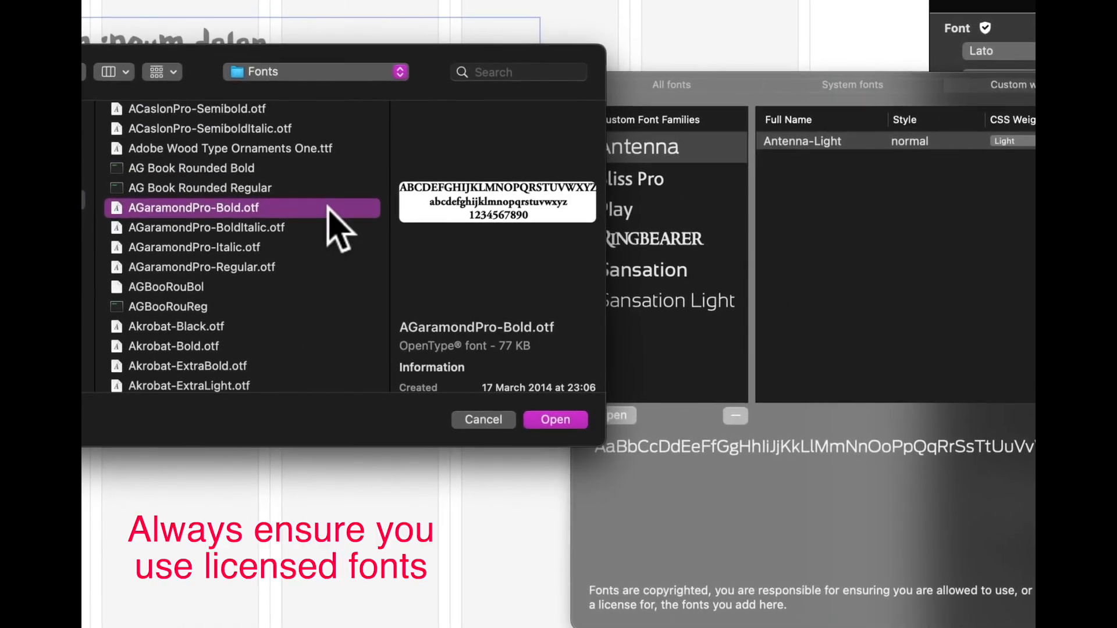
left_click(544, 421)
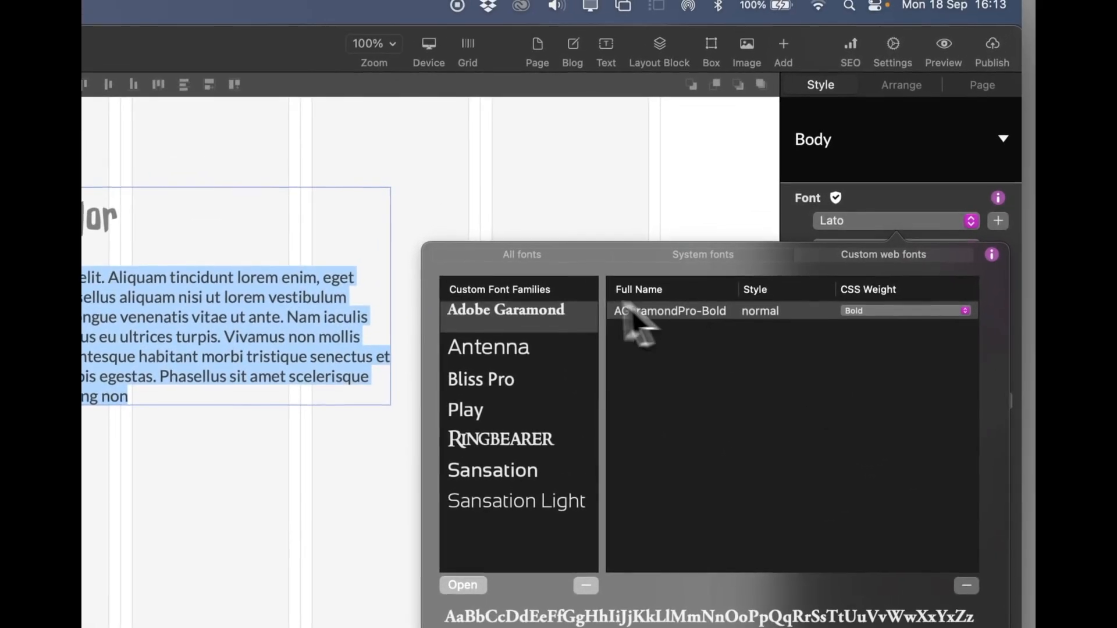
Set the body paragraph to Adobe Garamond Pro Bold and apply the change to the Body style.
left_click(932, 195)
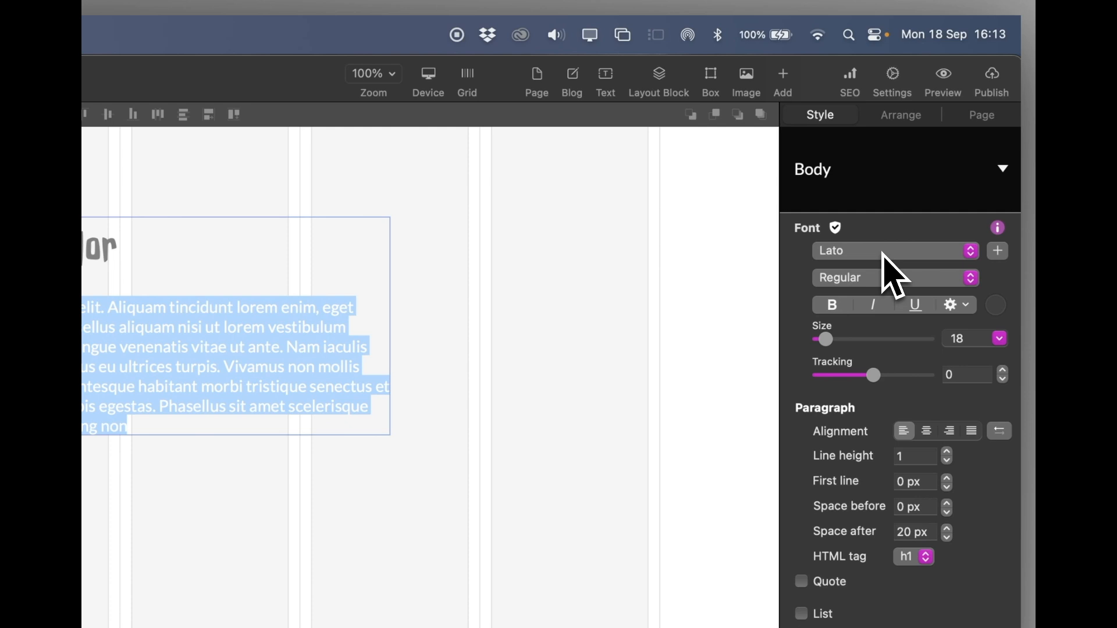
left_click(893, 252)
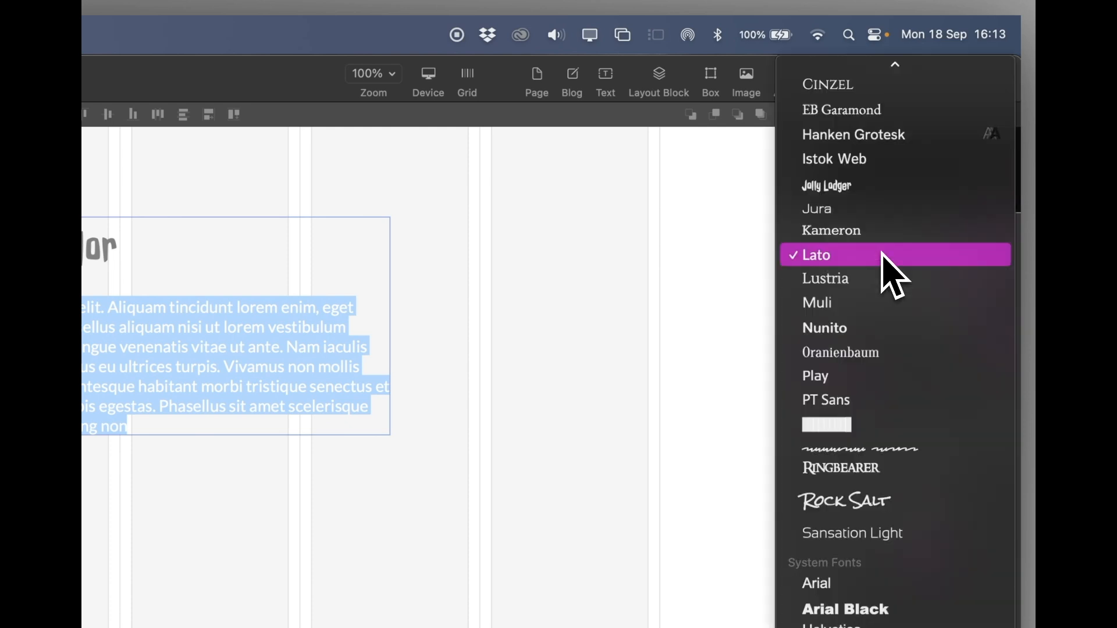
scroll(893, 274, "up", 3)
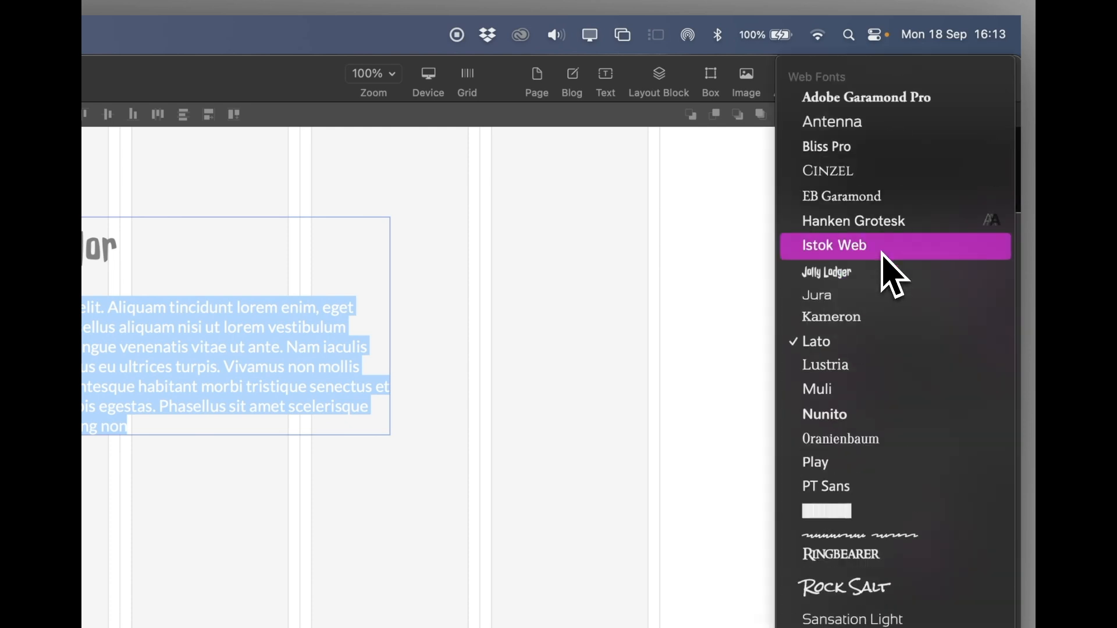
left_click(873, 100)
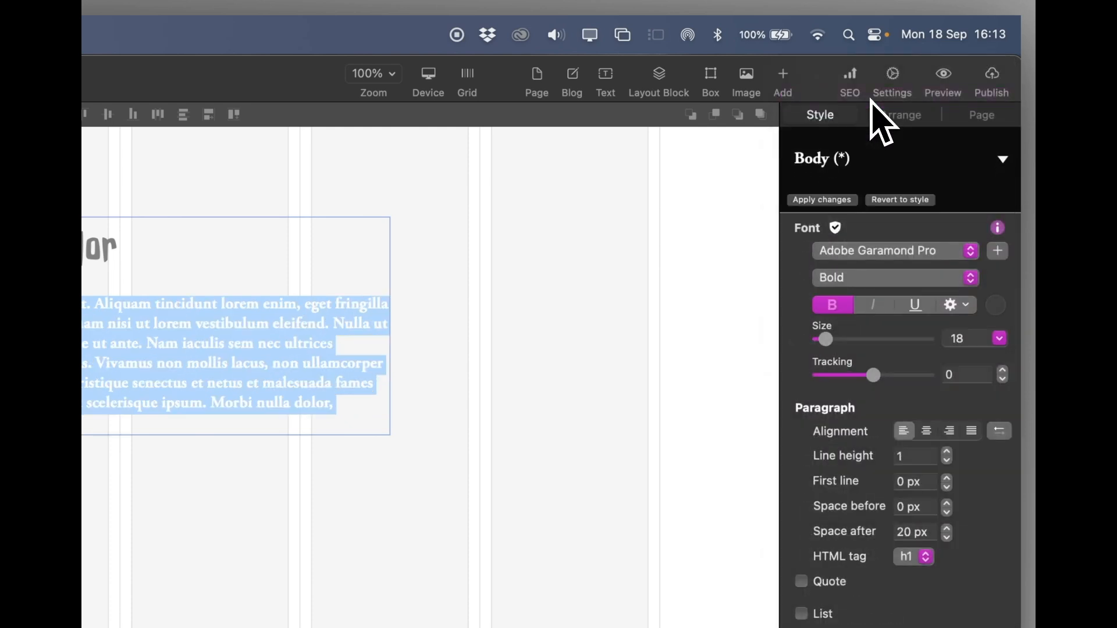
left_click(815, 200)
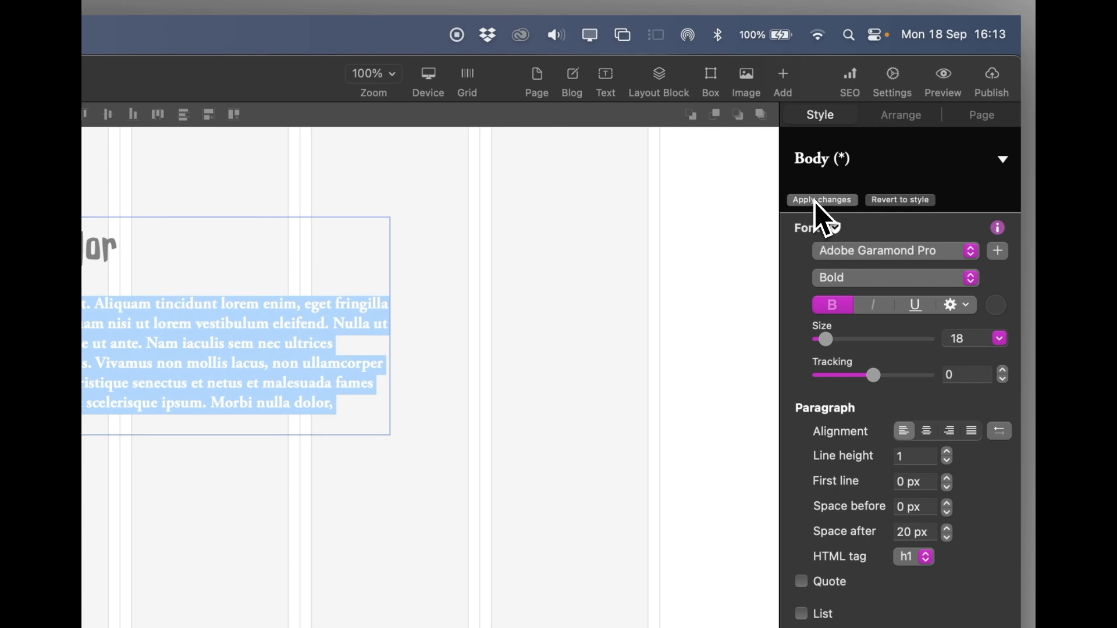
left_click(531, 399)
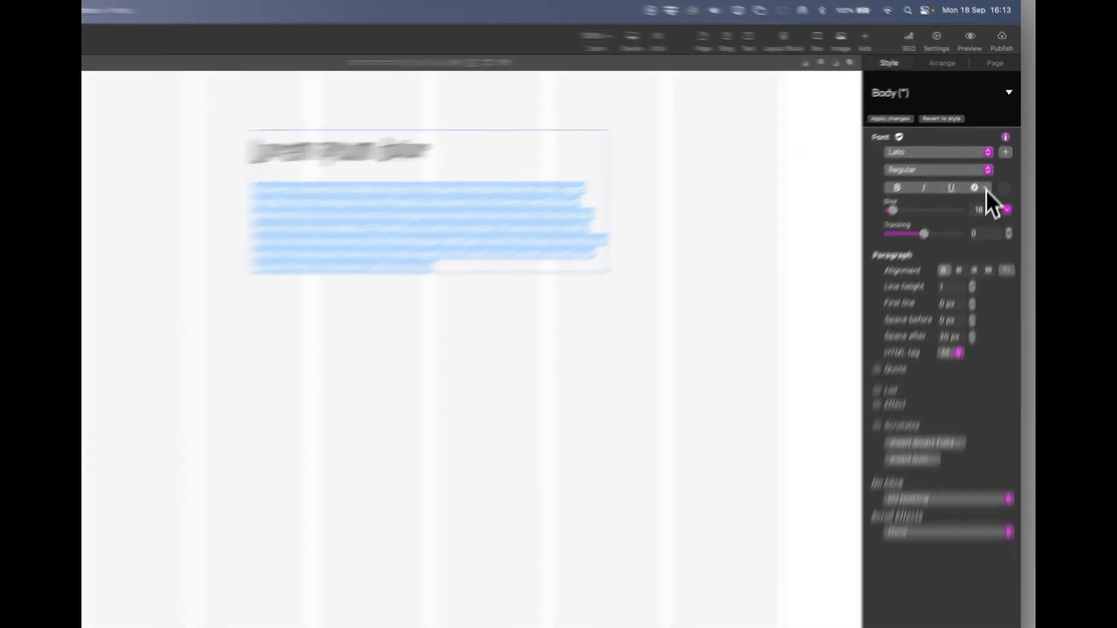
Try the Superscript and Subscript baselines on the body paragraph in the advanced font options, and restore the Standard baseline.
left_click(995, 162)
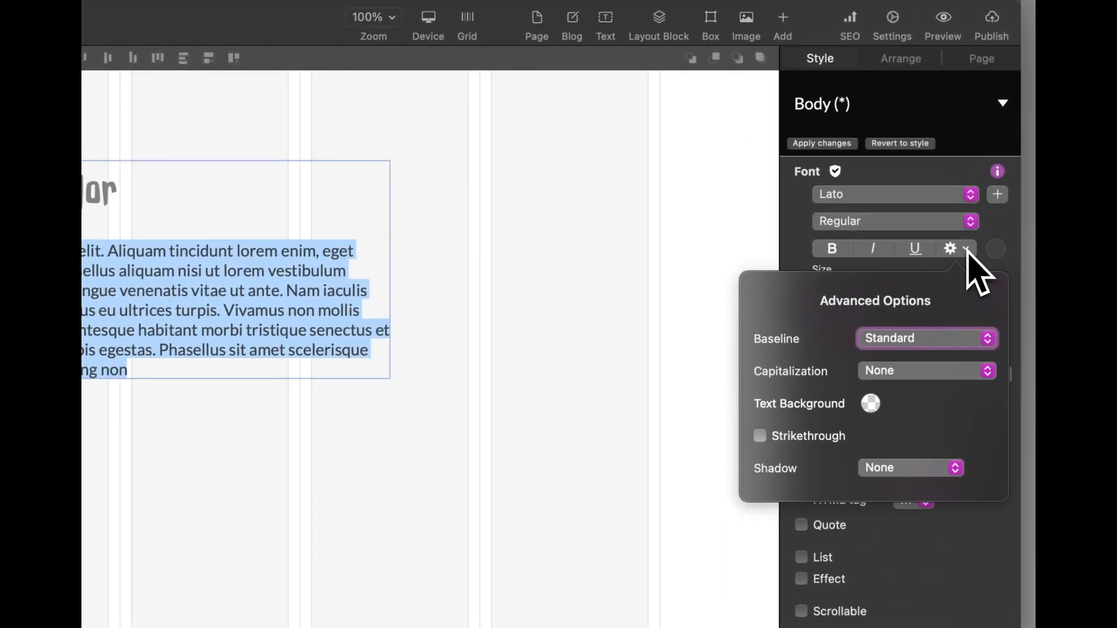
left_click(913, 340)
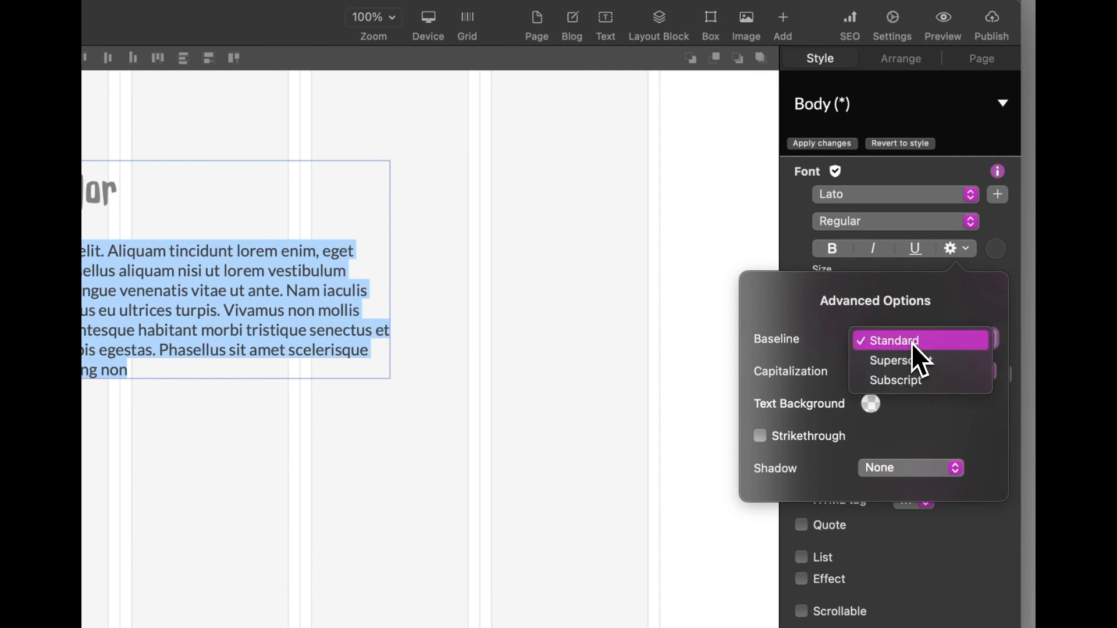
left_click(912, 362)
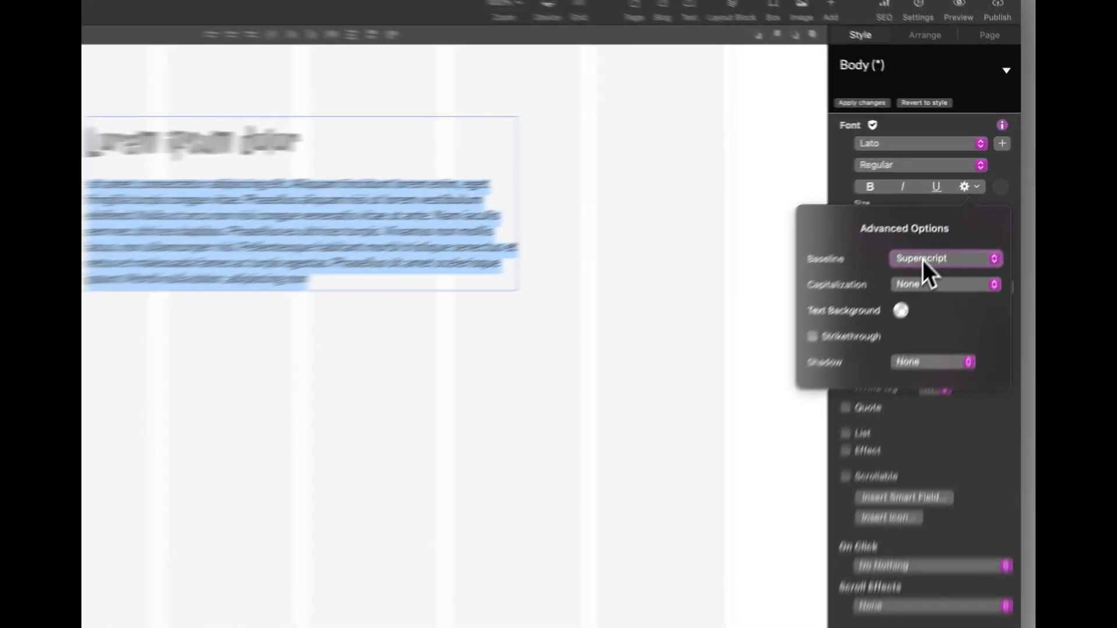
left_click(958, 205)
left_click(958, 216)
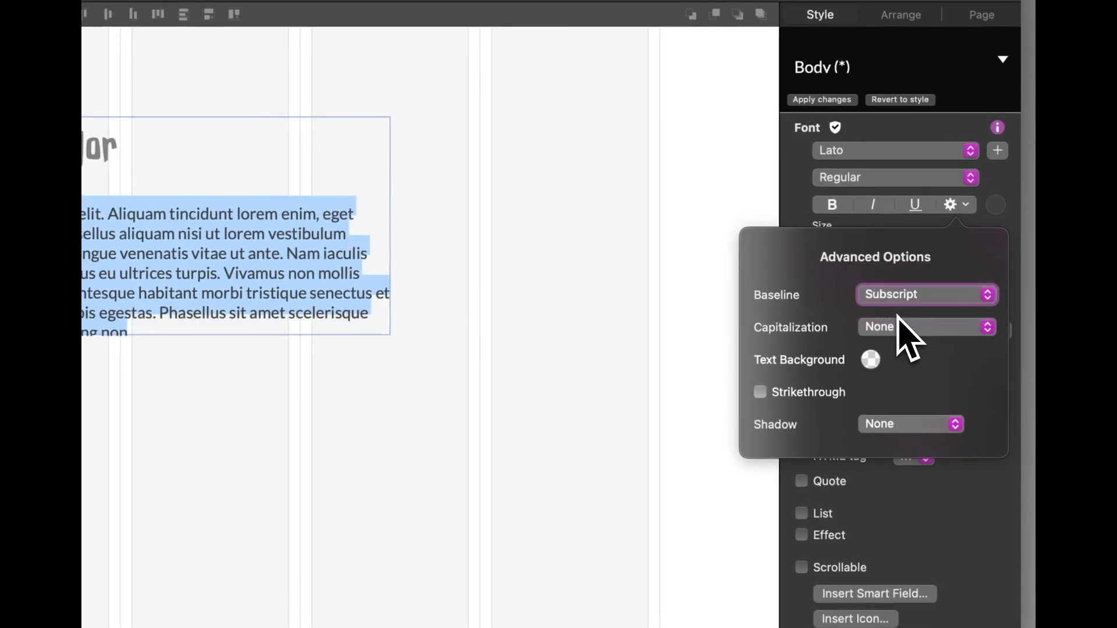
left_click(897, 296)
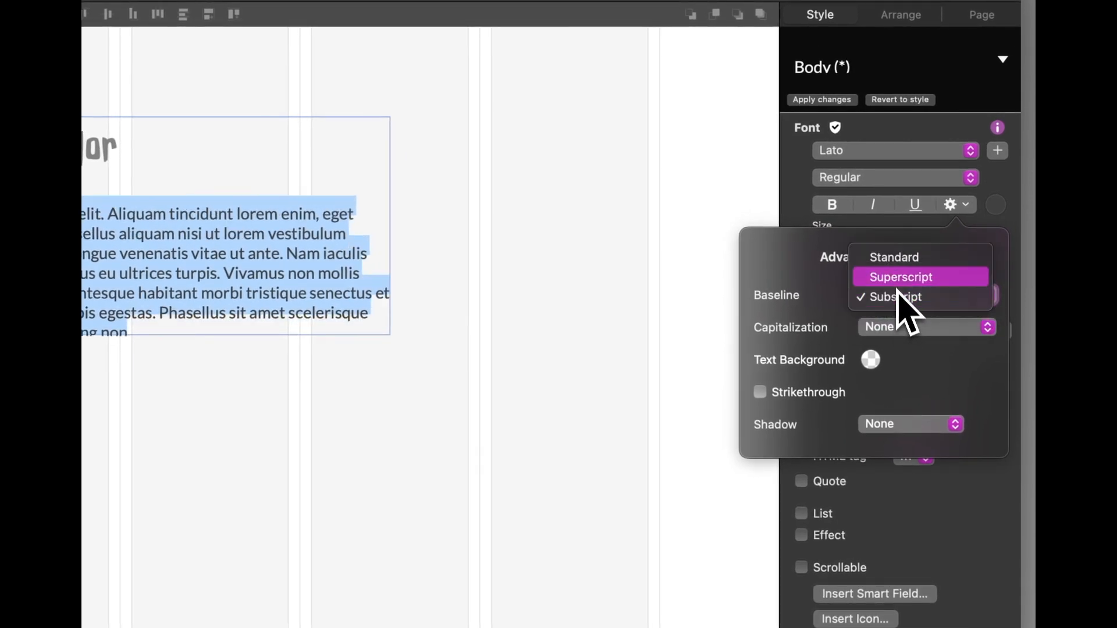
left_click(899, 257)
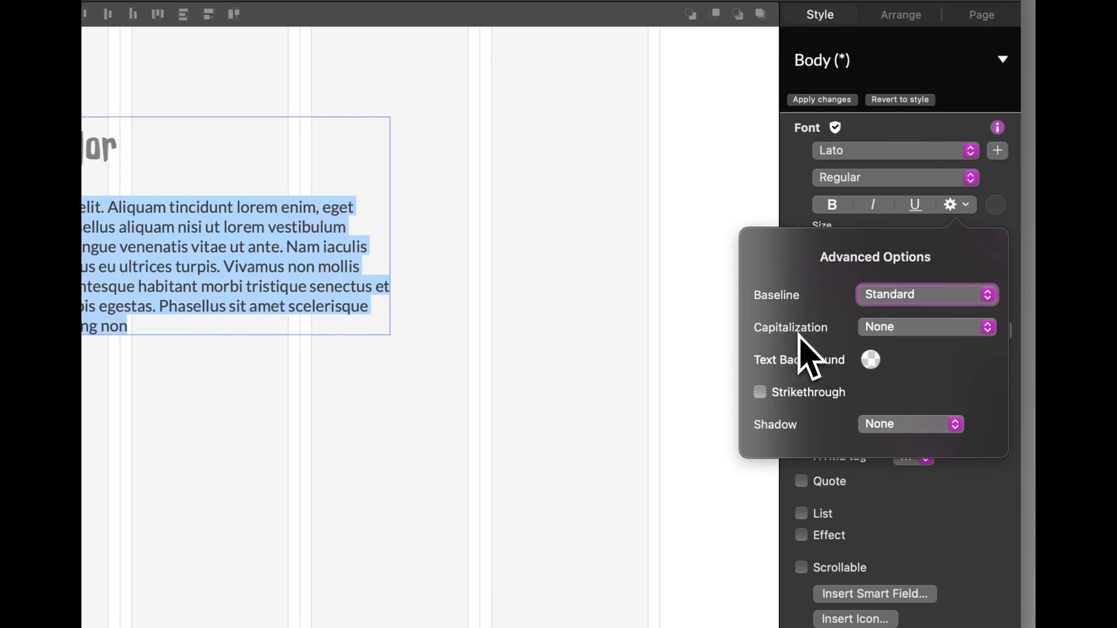
Try the Capitalize option on the body paragraph and return its capitalization to None.
left_click(881, 328)
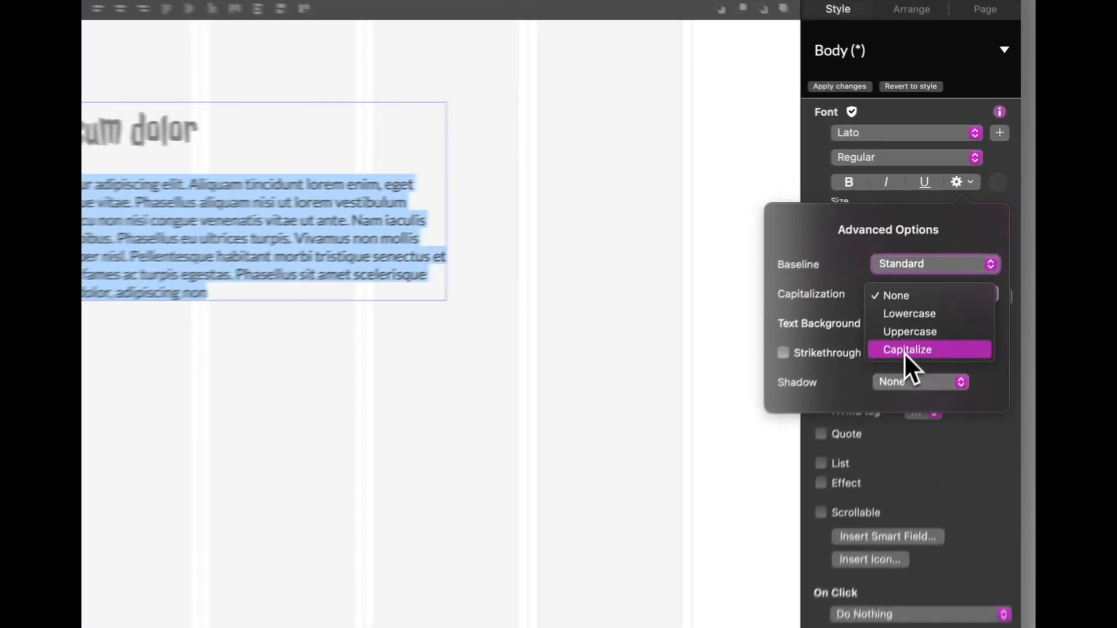
left_click(958, 255)
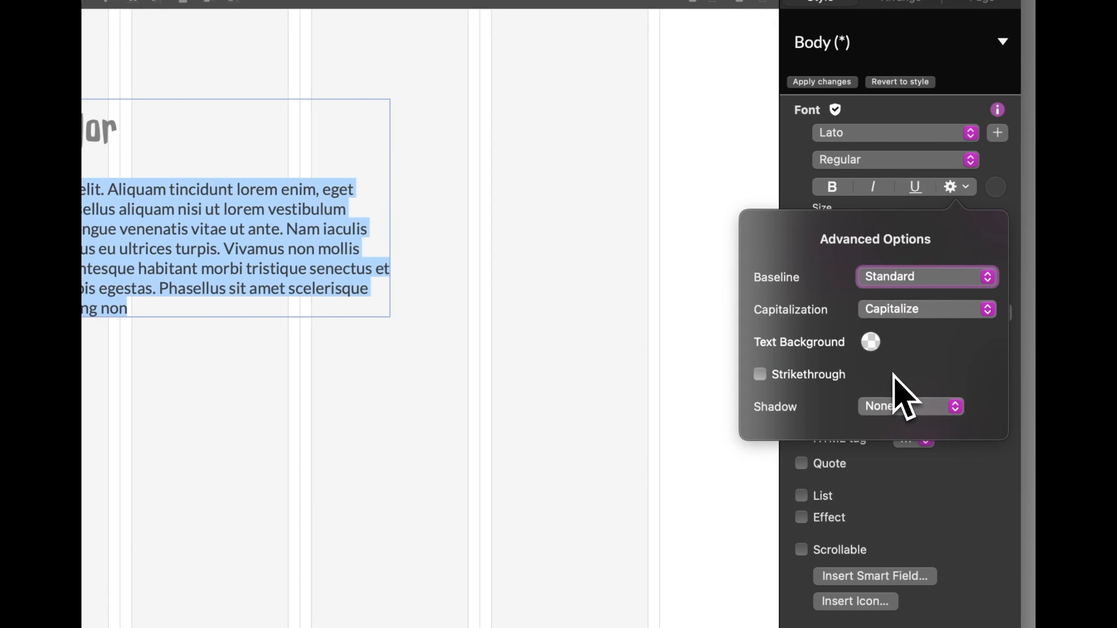
left_click(893, 310)
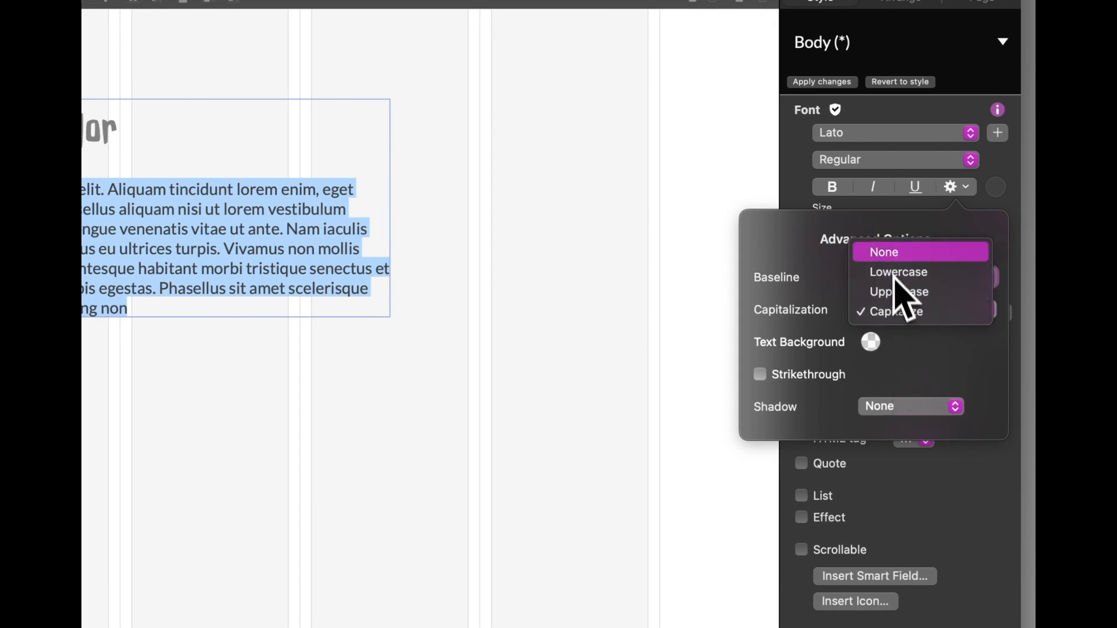
left_click(899, 253)
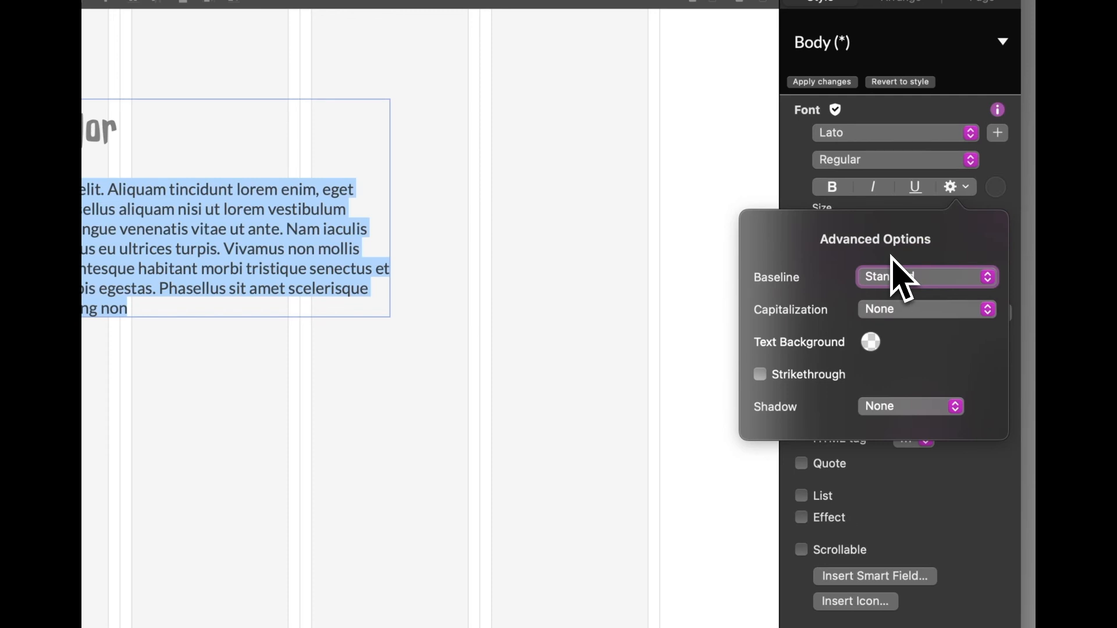
Try the 50% black swatch as the body paragraph's text background, and set the background to solid black.
left_click(871, 343)
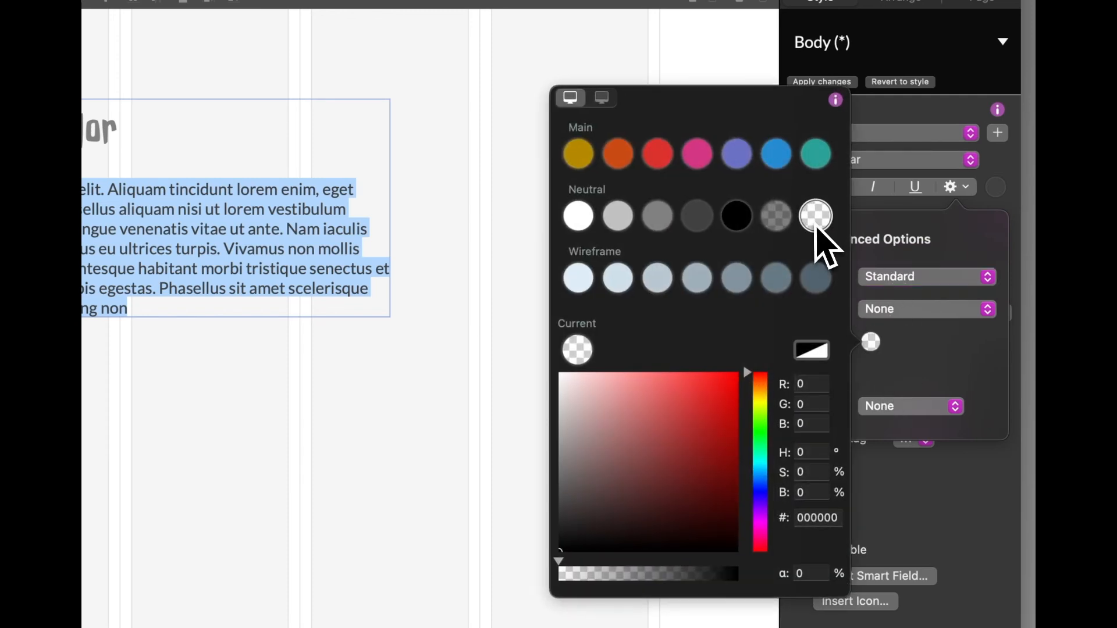
left_click(781, 222)
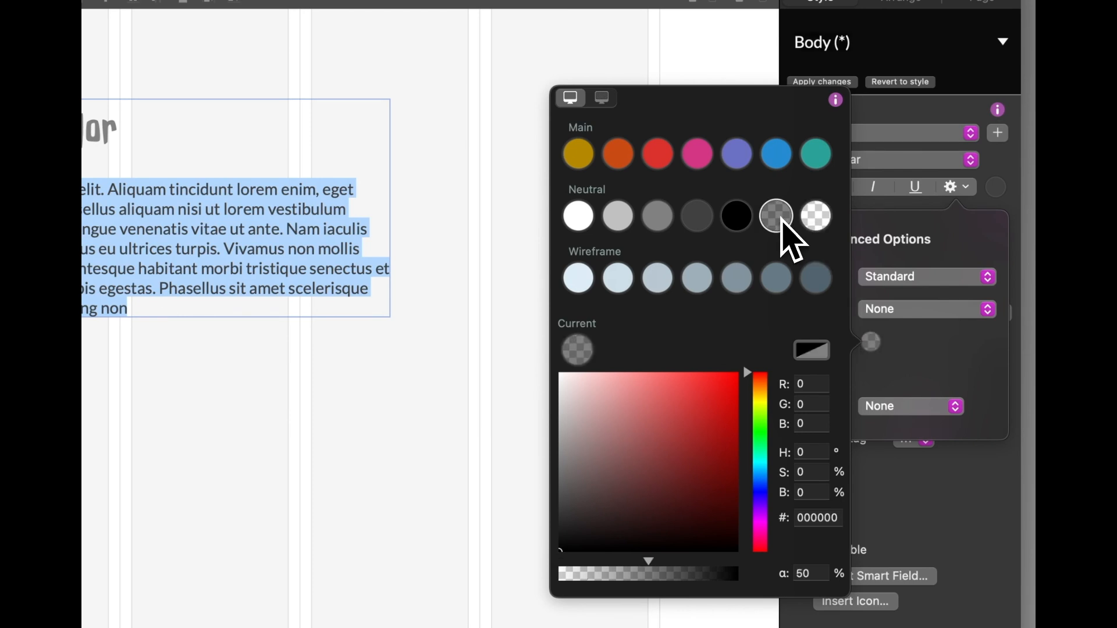
left_click(735, 219)
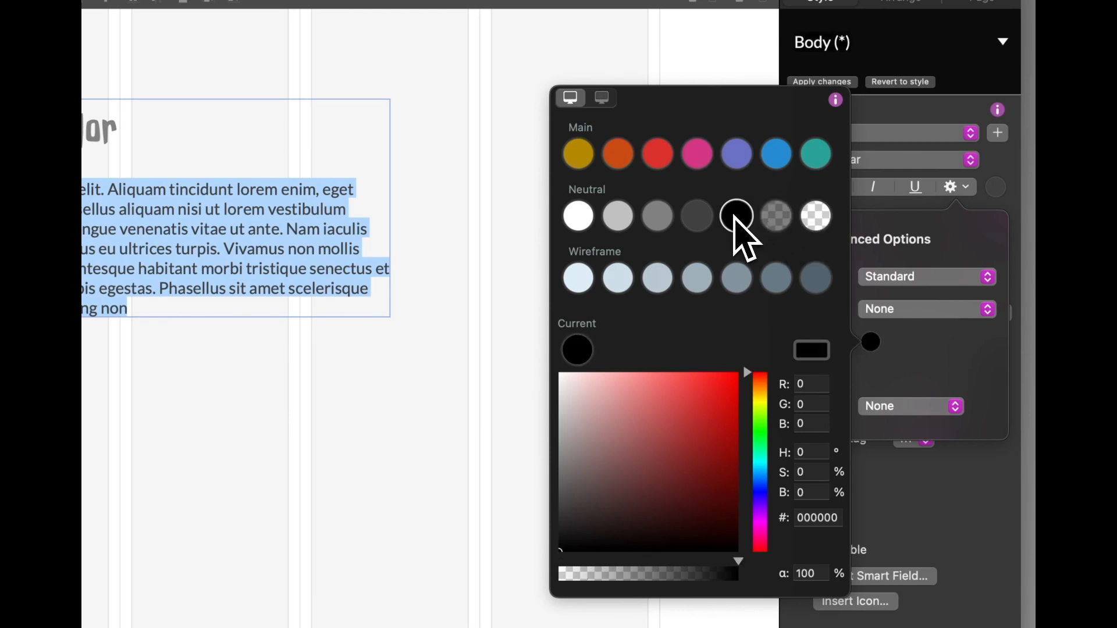
Select the whole text block and set its font colour to the dark grey 404040 swatch.
left_click(874, 347)
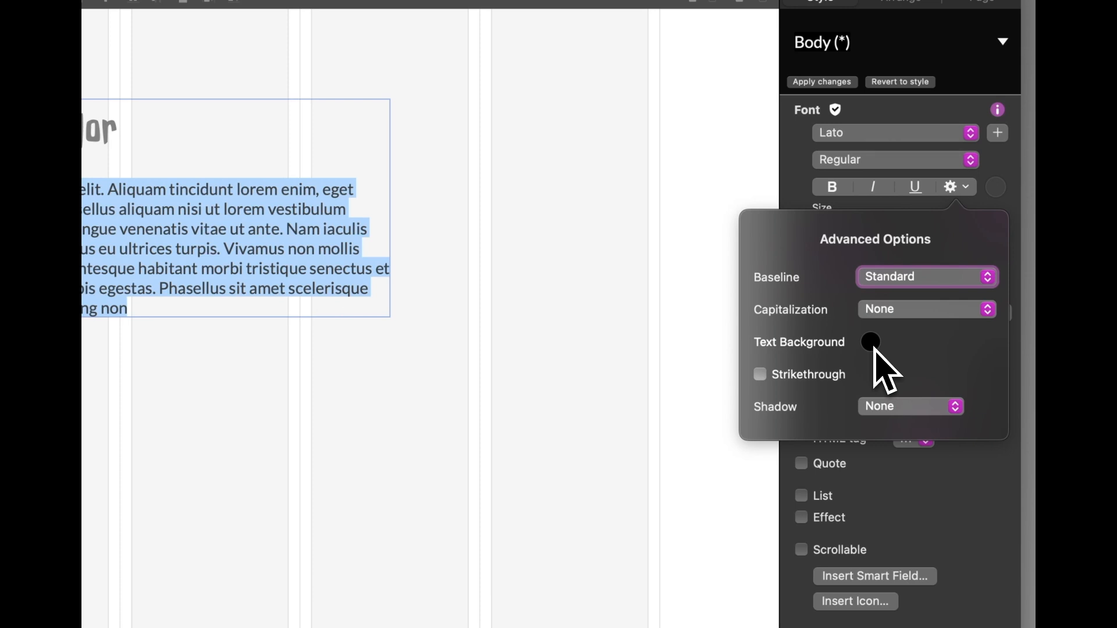
left_click(995, 189)
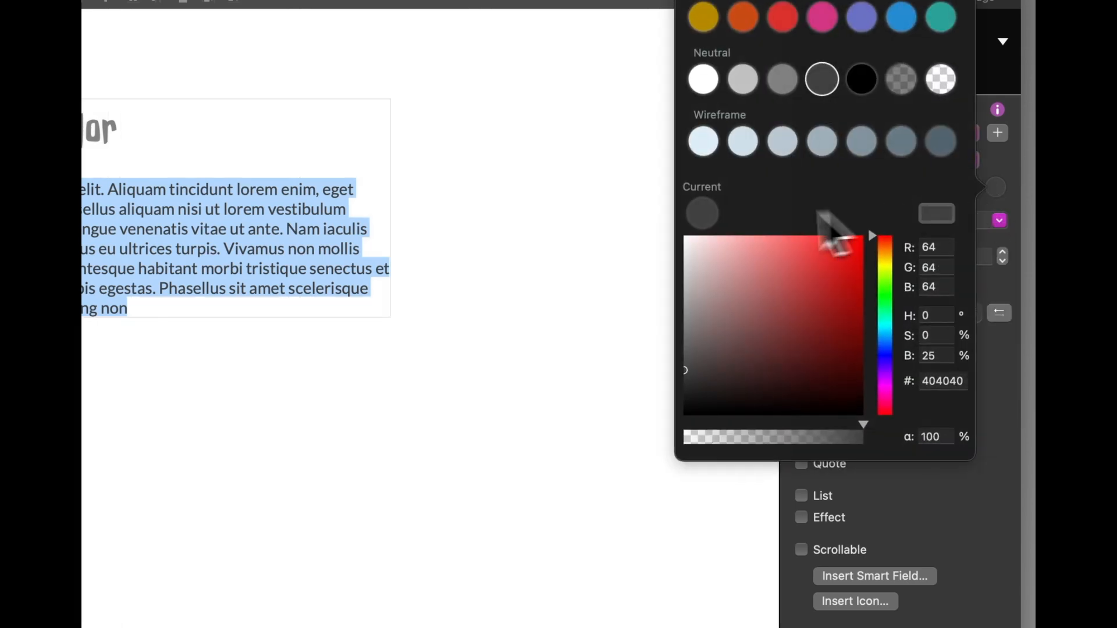
left_click(415, 317)
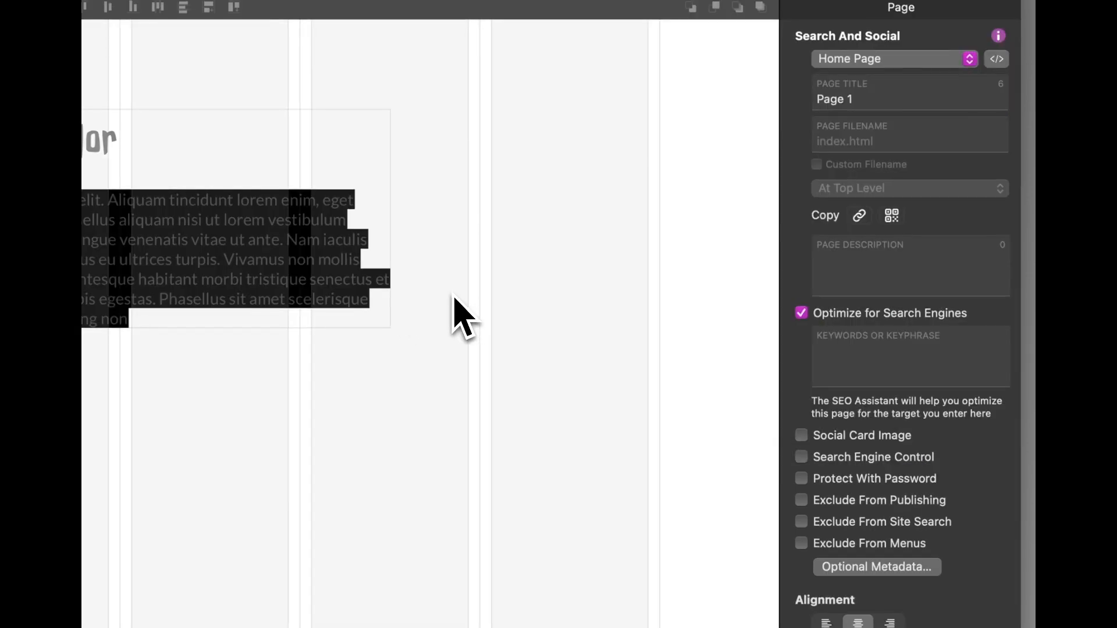
left_click(361, 279)
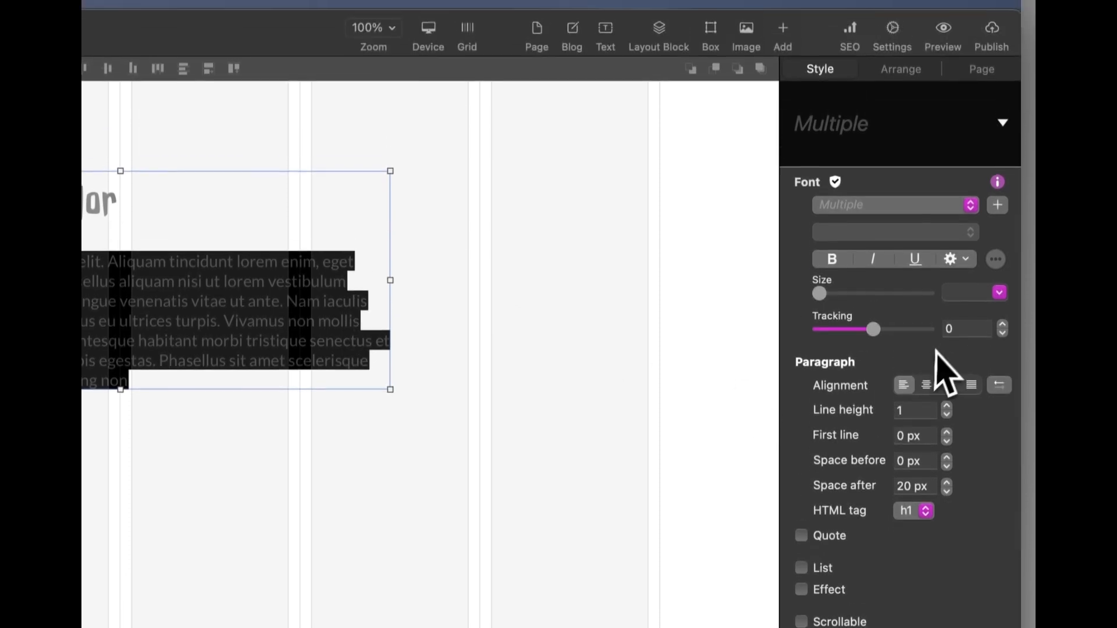
left_click(995, 259)
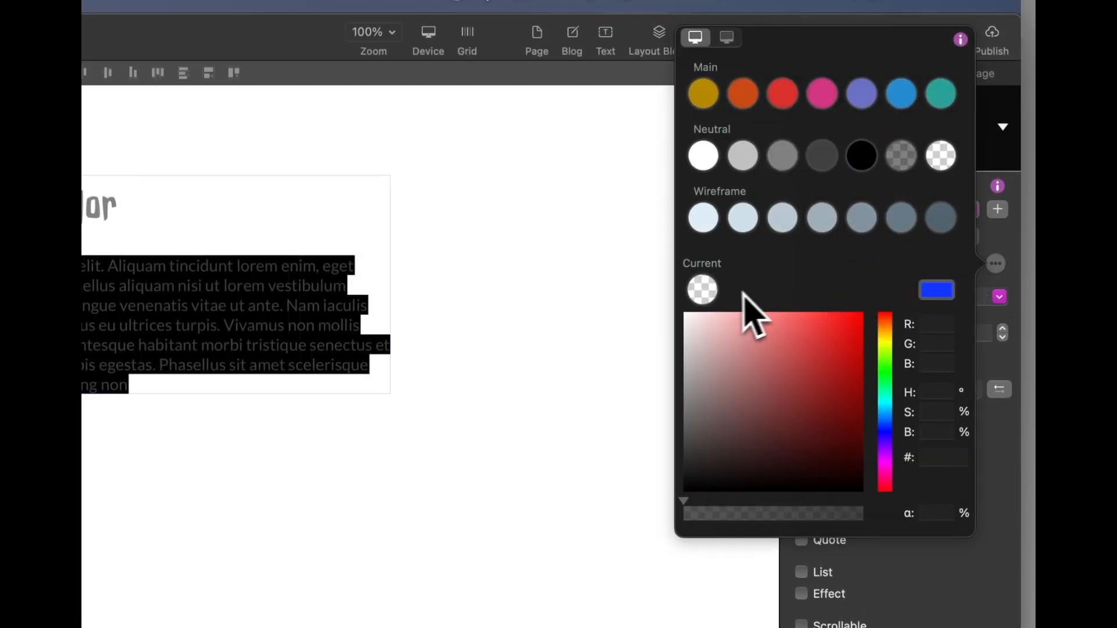
left_click(822, 156)
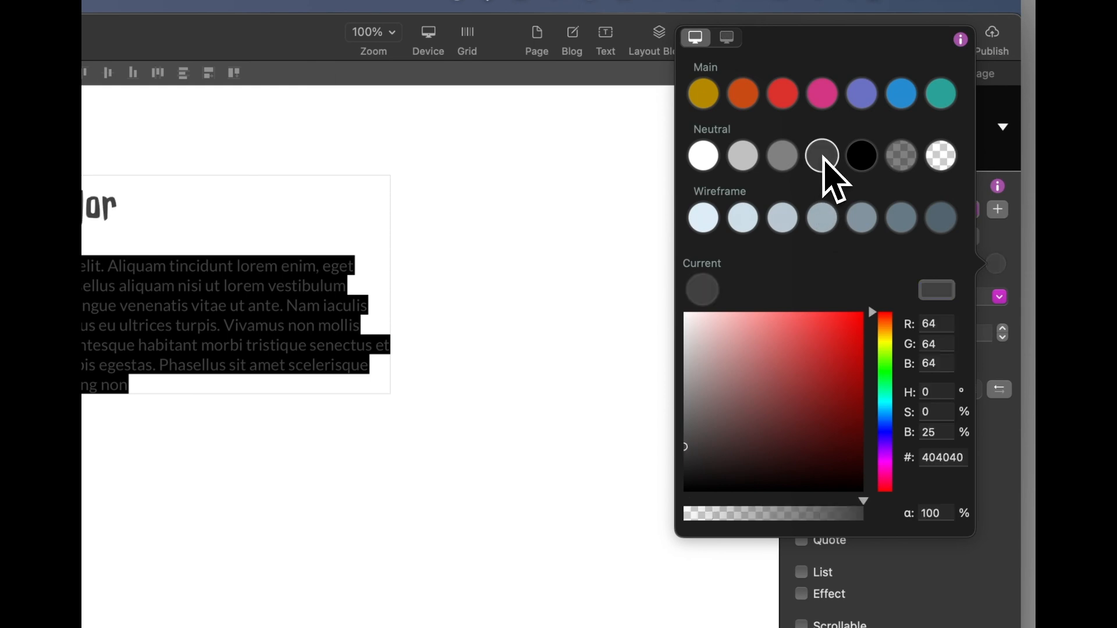
left_click(1000, 271)
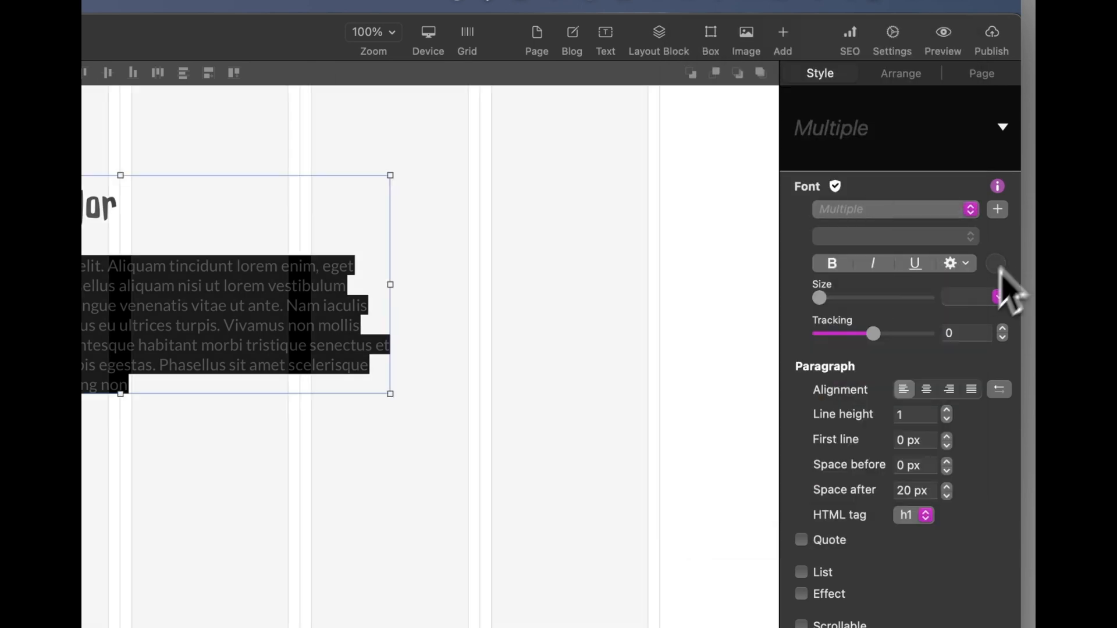
Try the orange, gold, mid-grey and light grey swatches as the text background of the whole block.
left_click(970, 269)
left_click(870, 418)
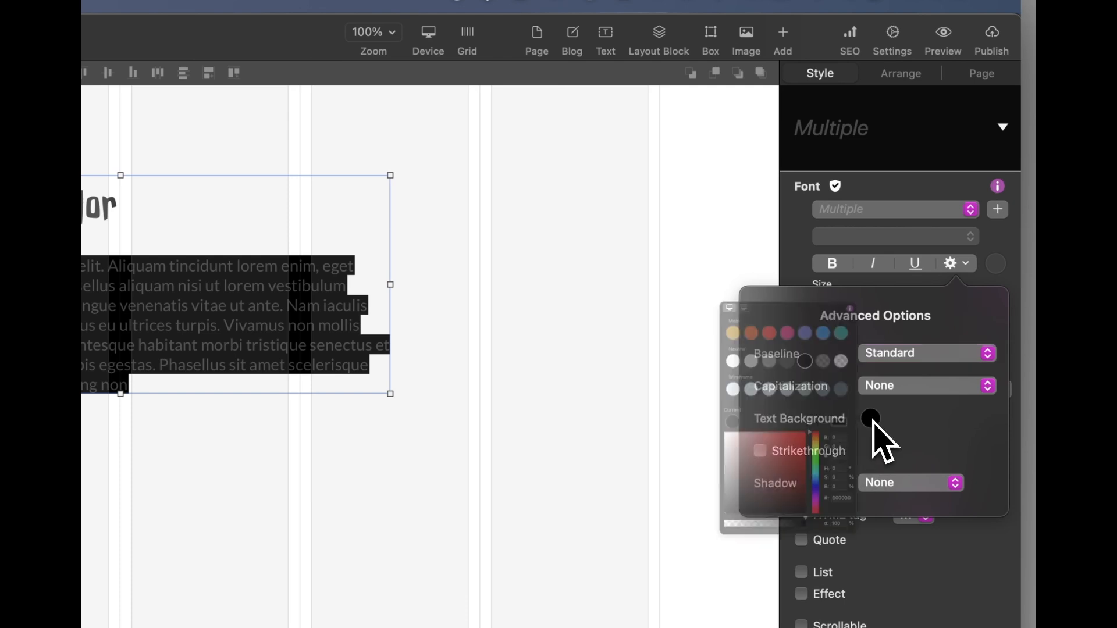
left_click(618, 235)
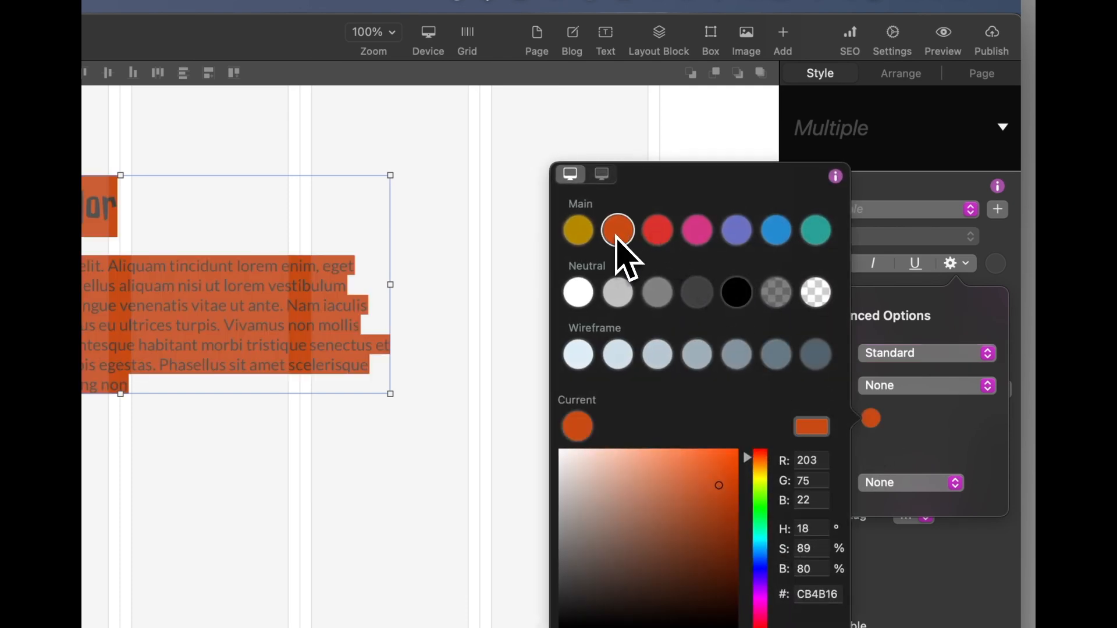
left_click(577, 235)
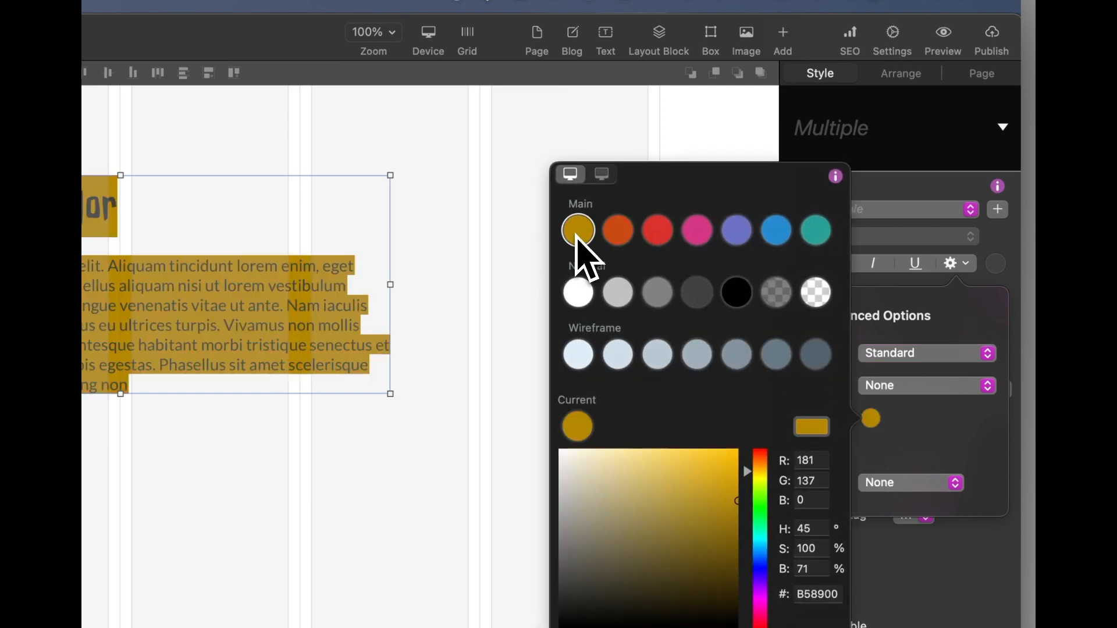
left_click(659, 293)
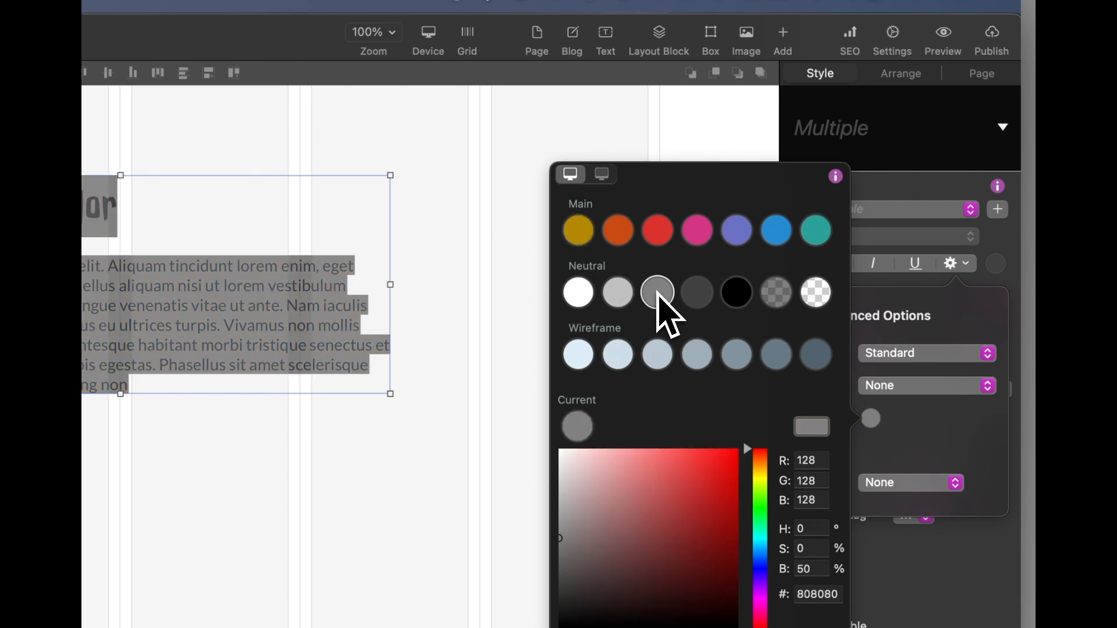
left_click(618, 293)
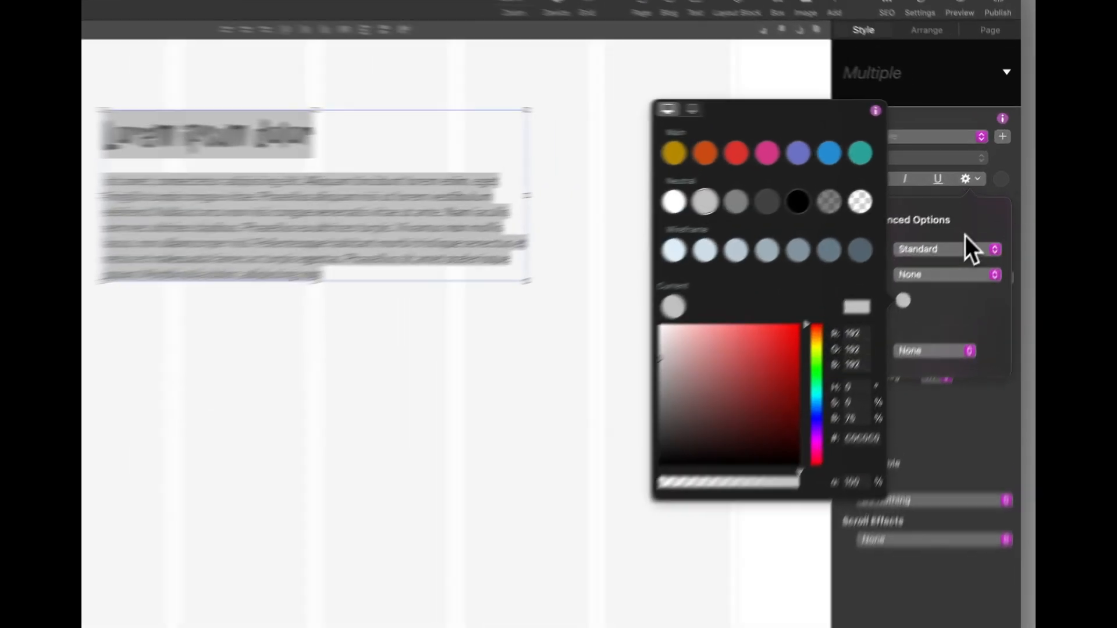
left_click(966, 234)
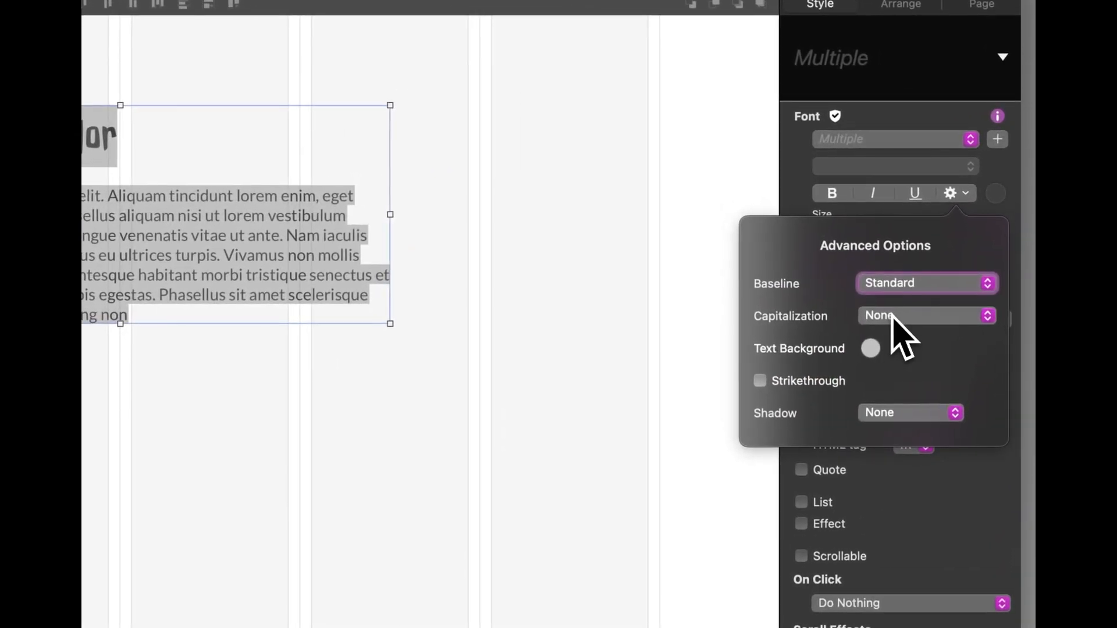
Set the block's text background to fully transparent, and try Strikethrough on the text and turn it off again.
left_click(871, 348)
left_click(815, 221)
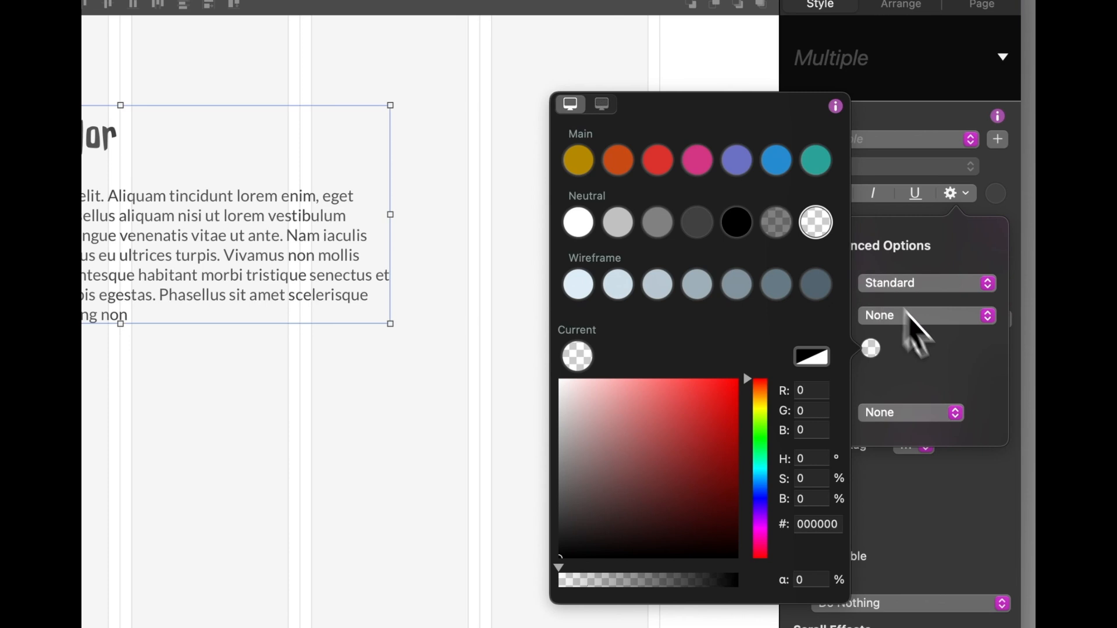
left_click(931, 355)
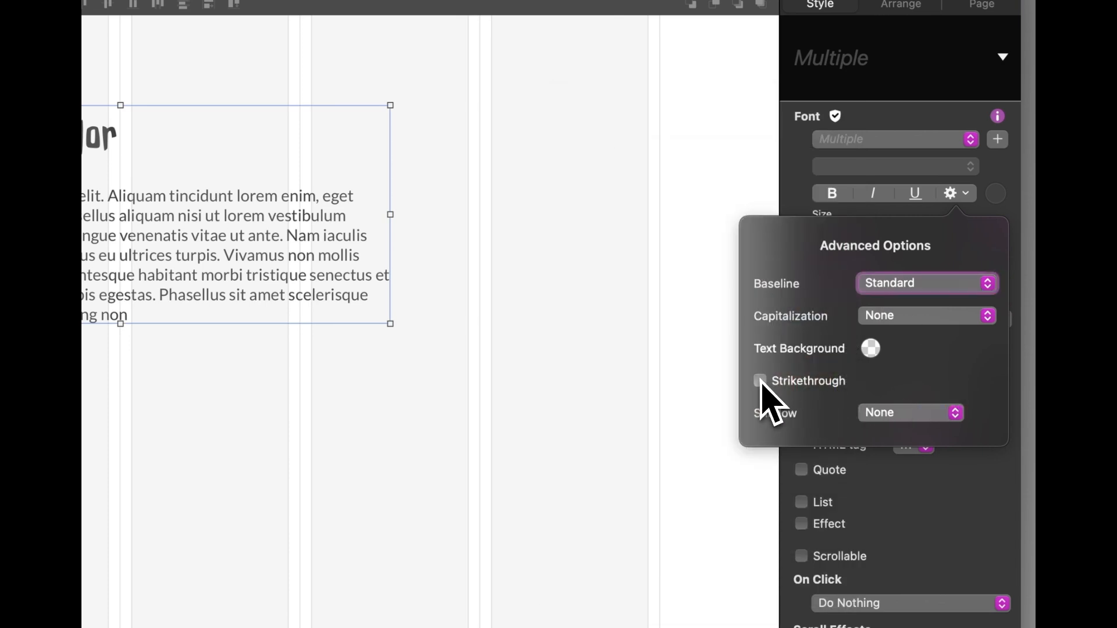
left_click(761, 381)
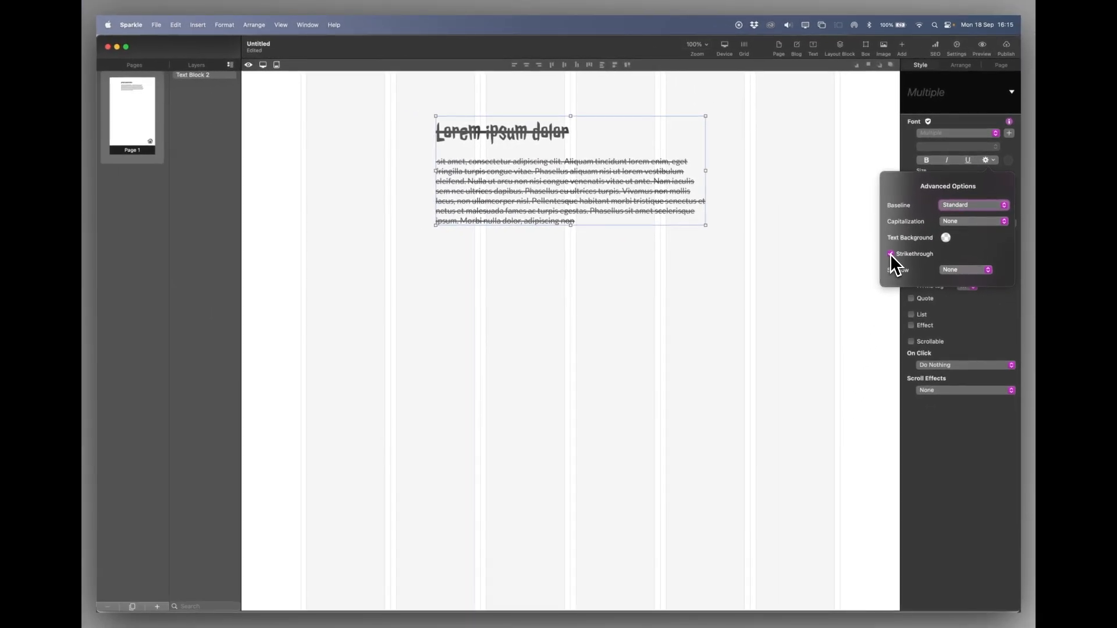
left_click(890, 254)
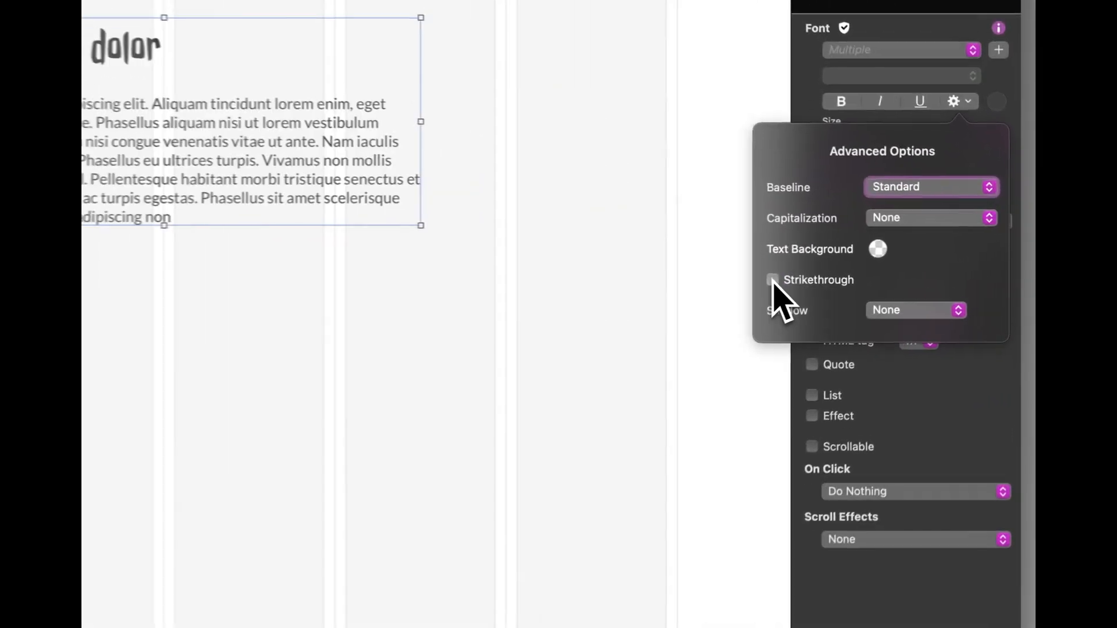
Try the Standard shadow on the text block, adjusting its offset and blur.
left_click(911, 317)
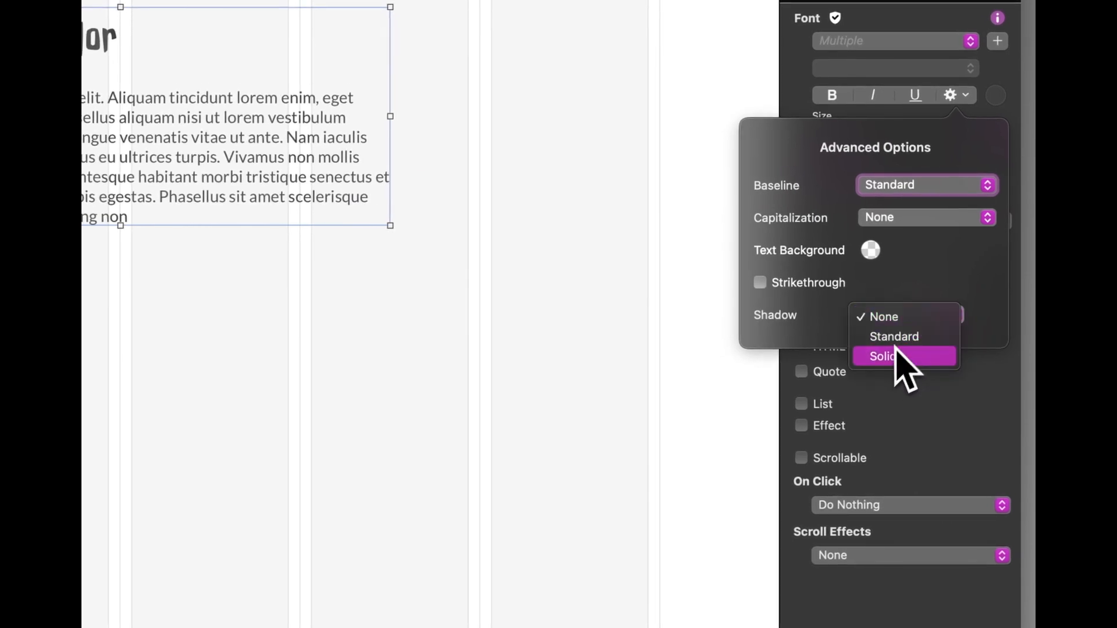
left_click(902, 338)
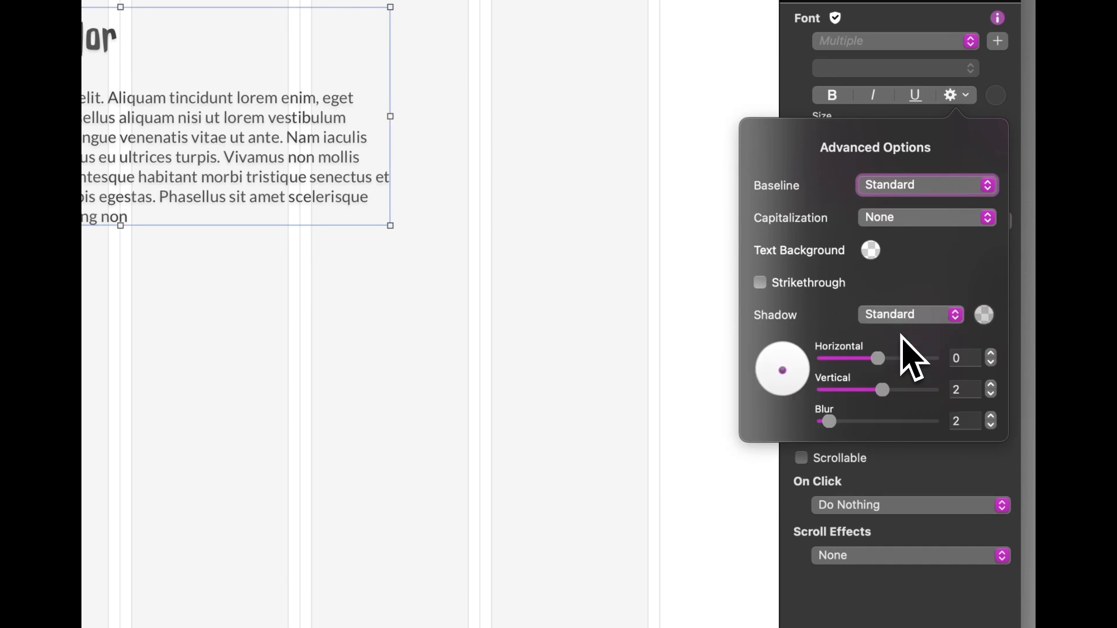
left_click_drag(783, 371, 787, 374)
mouse_move(834, 425)
left_mouse_down()
mouse_move(822, 425)
mouse_move(834, 426)
left_mouse_up()
Try a Solid shadow with a length of 14 and a changed colour on the text block, and return the shadow to None.
left_click(895, 315)
left_click(892, 336)
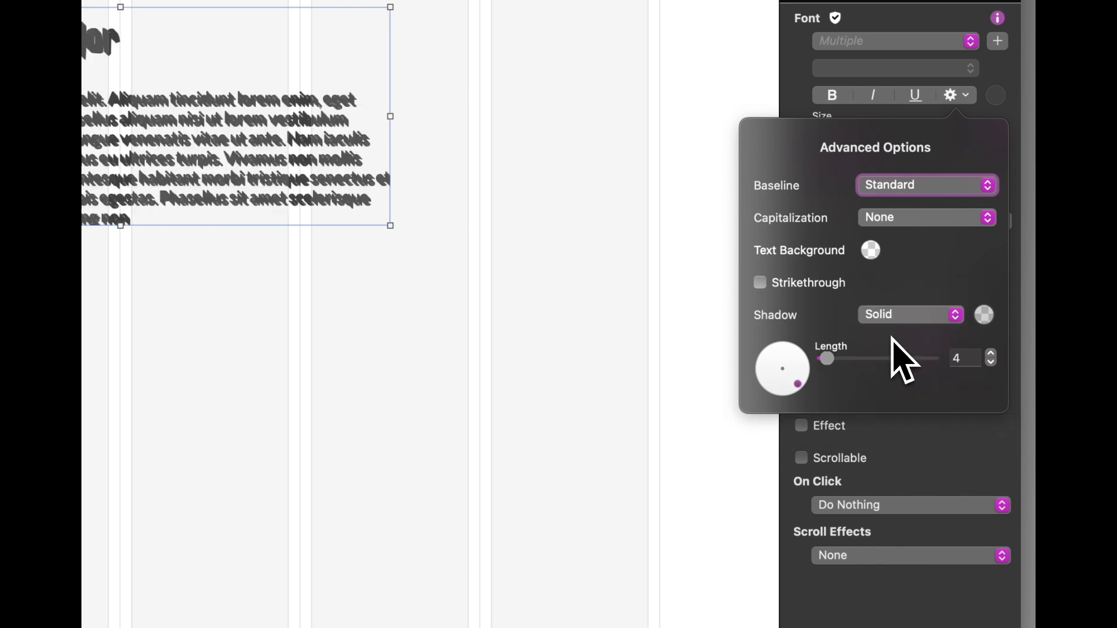
left_click_drag(829, 361, 840, 365)
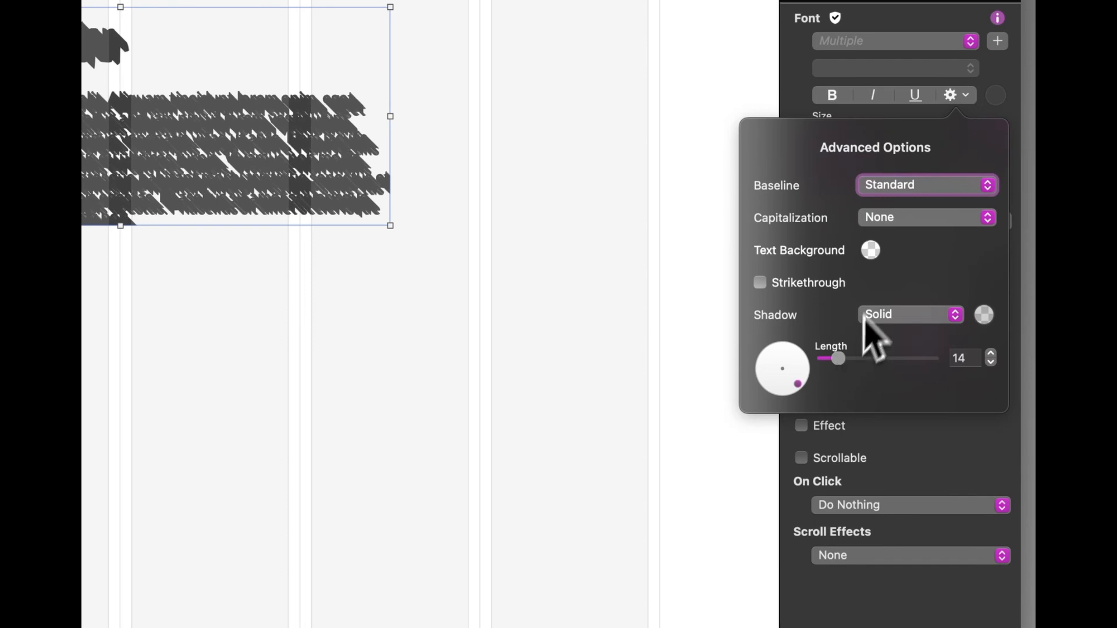
left_click(983, 314)
left_click(927, 187)
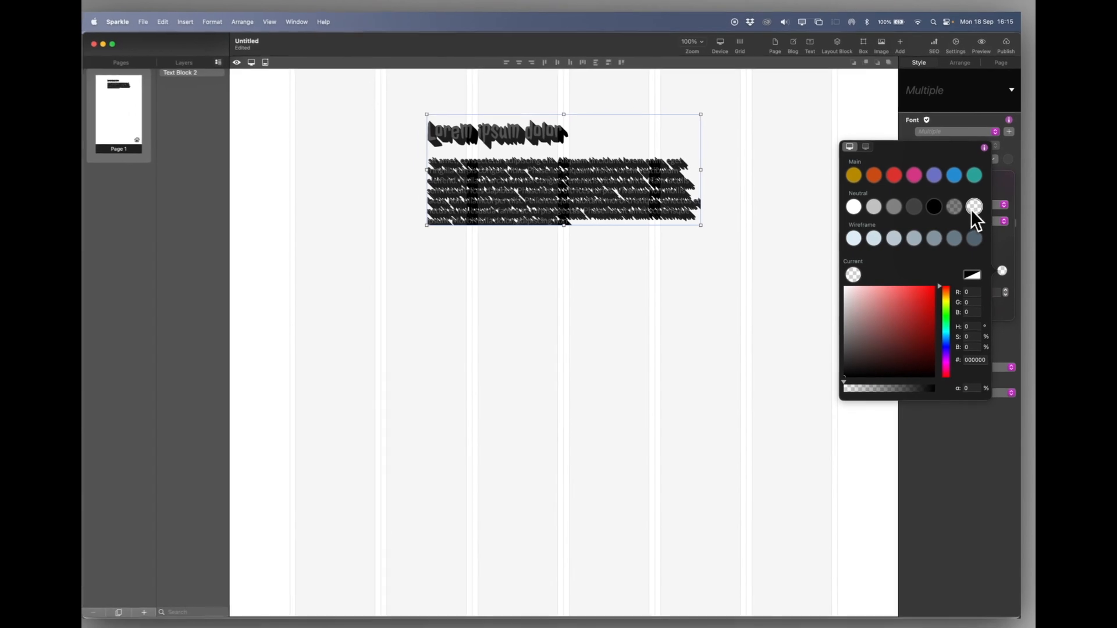
left_click(1007, 256)
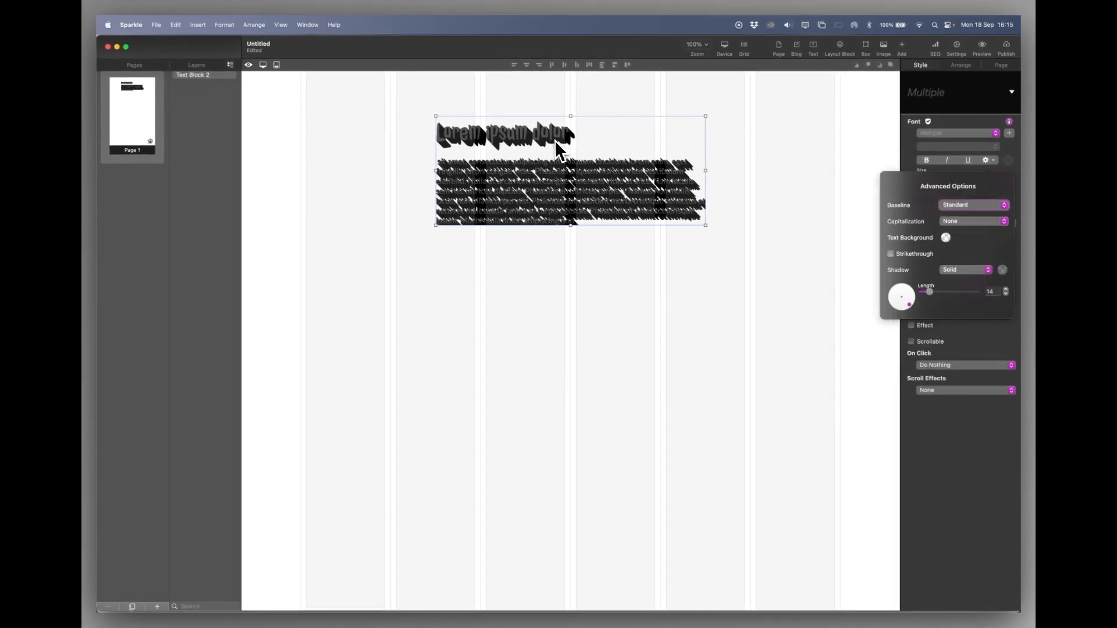
left_click(960, 271)
left_click(957, 251)
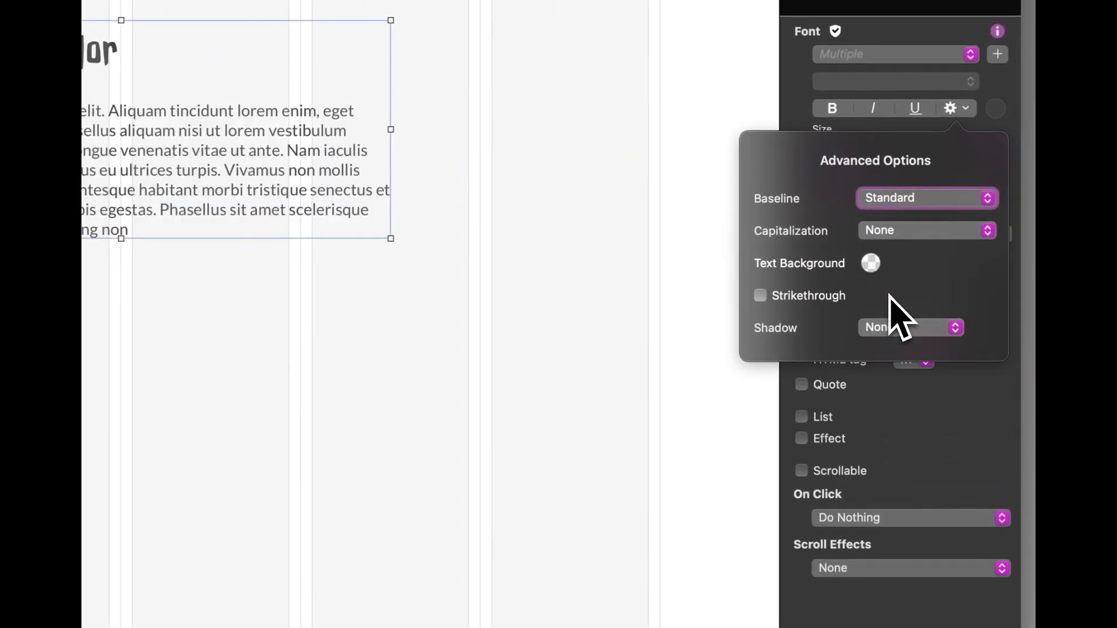
left_click(964, 405)
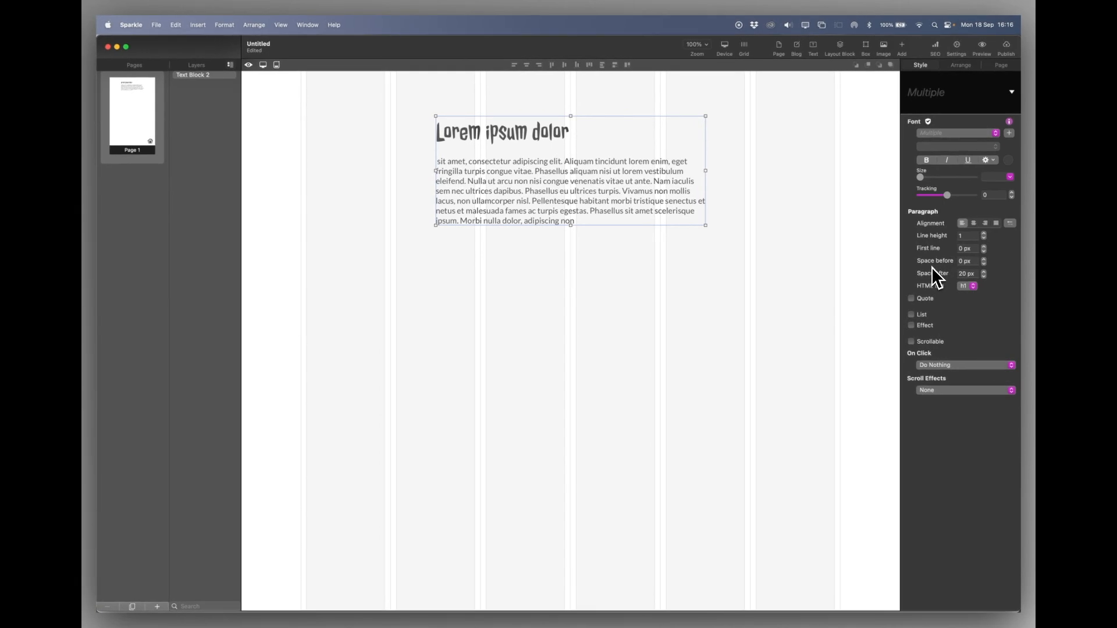
left_click(973, 286)
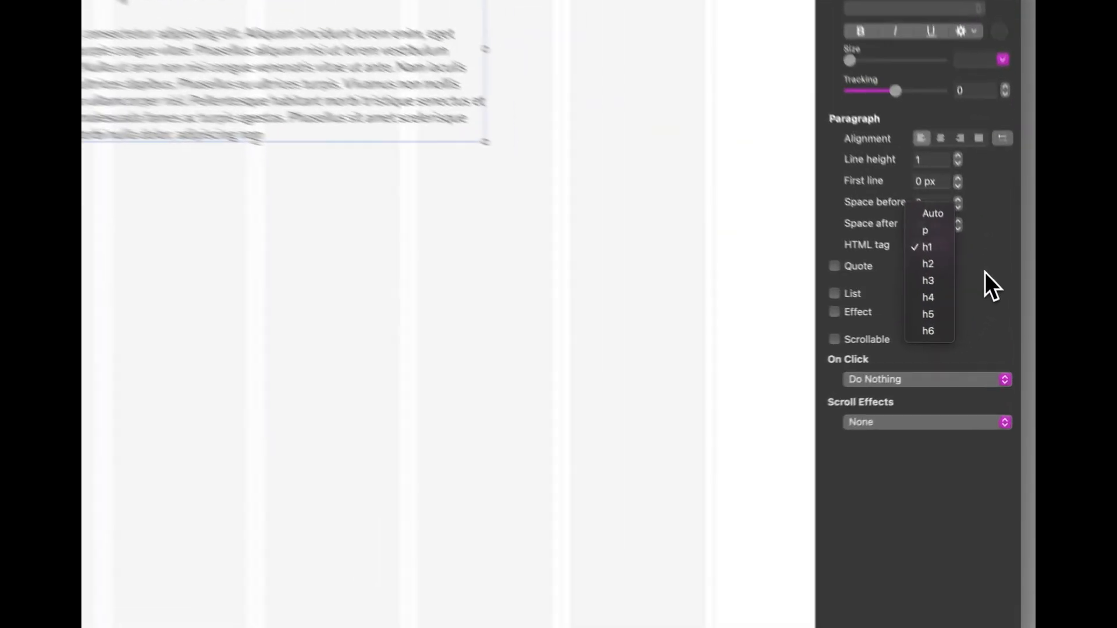
left_click(999, 302)
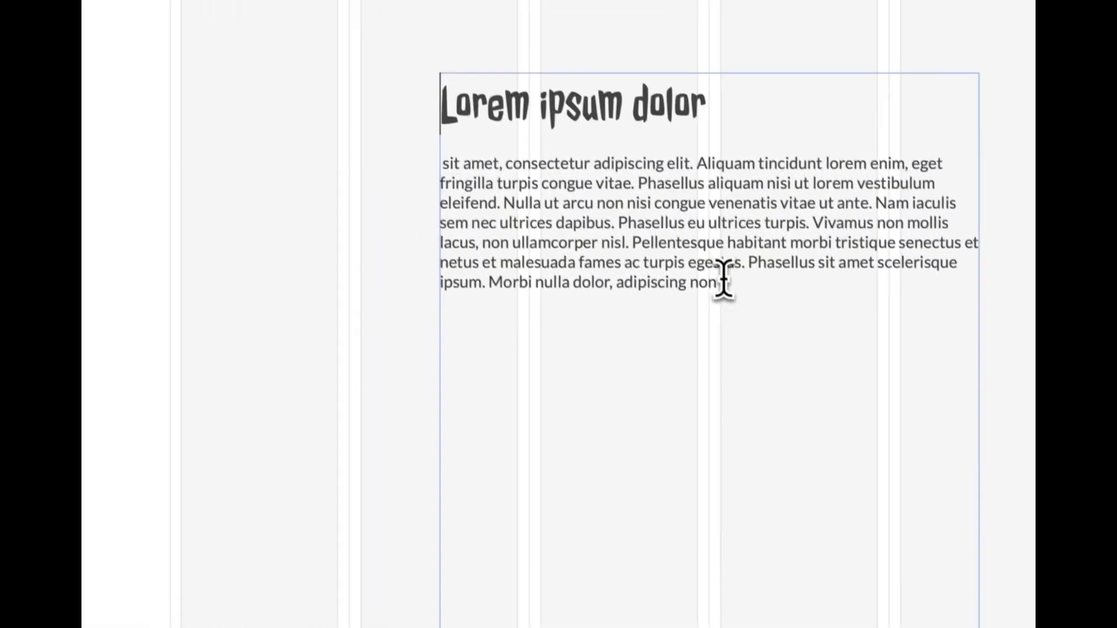
Add a new paragraph below the body text from a copied portion of it, and split the new paragraph before "Vivamus".
left_click(724, 280)
key("Return")
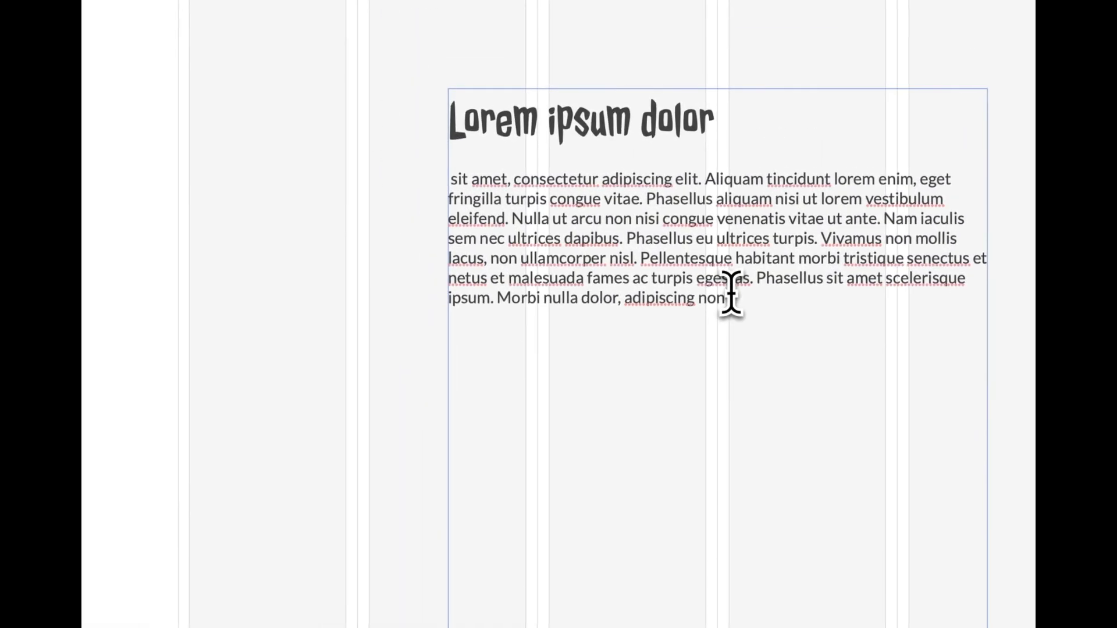
left_click_drag(533, 219, 638, 278)
key("ctrl+c")
left_click(553, 369)
key("ctrl+v")
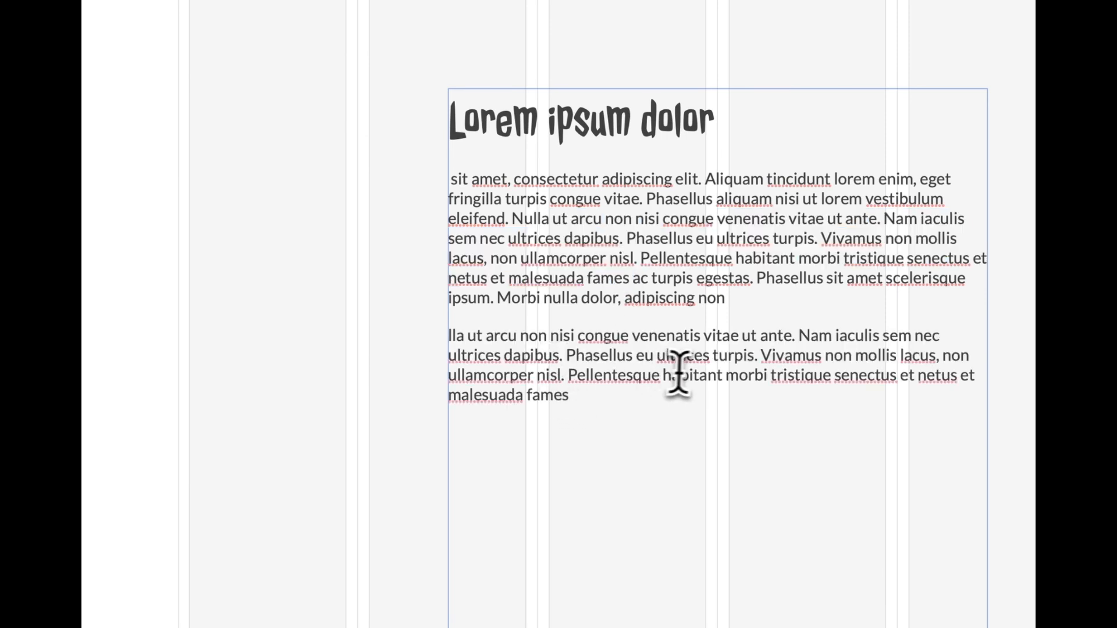
left_click(761, 356)
key("Return")
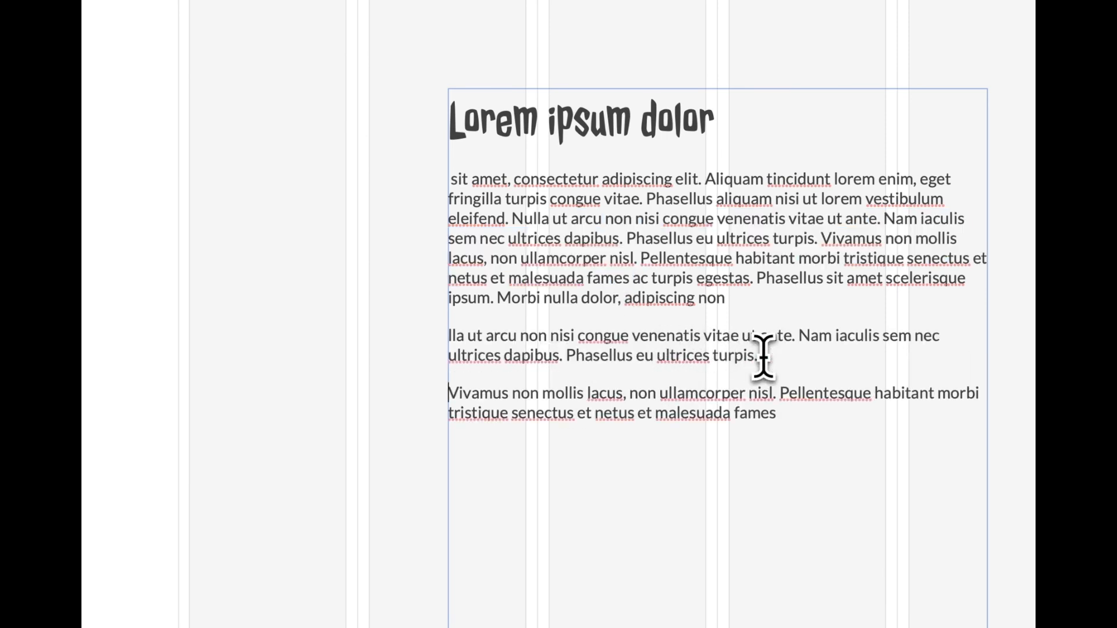
Turn the middle paragraph into a quote and format it as centred Bold Italic text at size 30.
left_click_drag(761, 356, 344, 346)
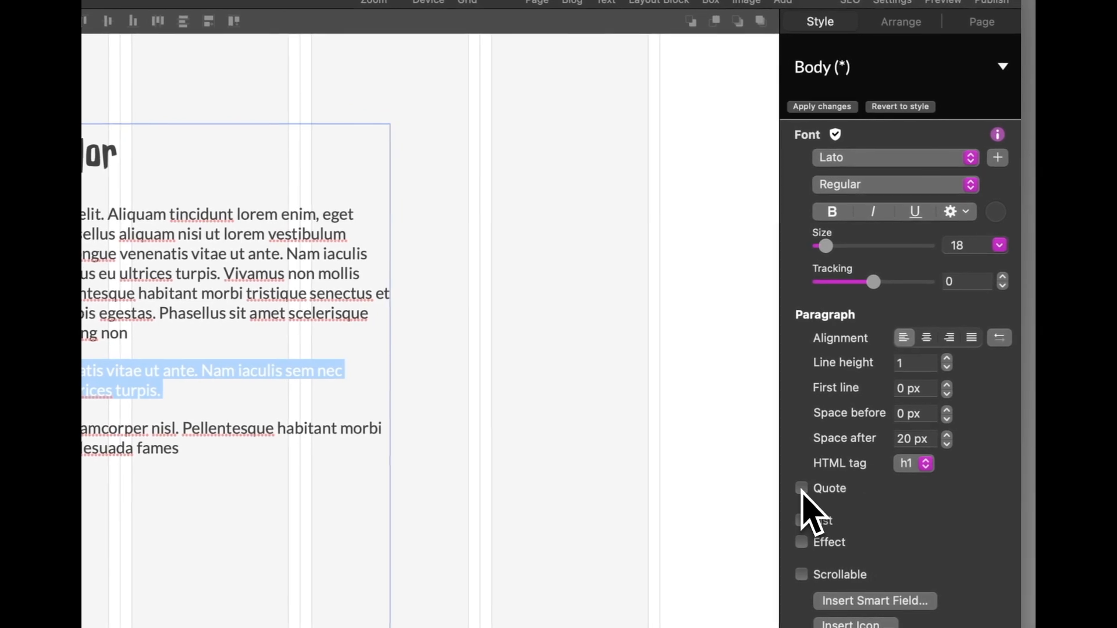
left_click(802, 489)
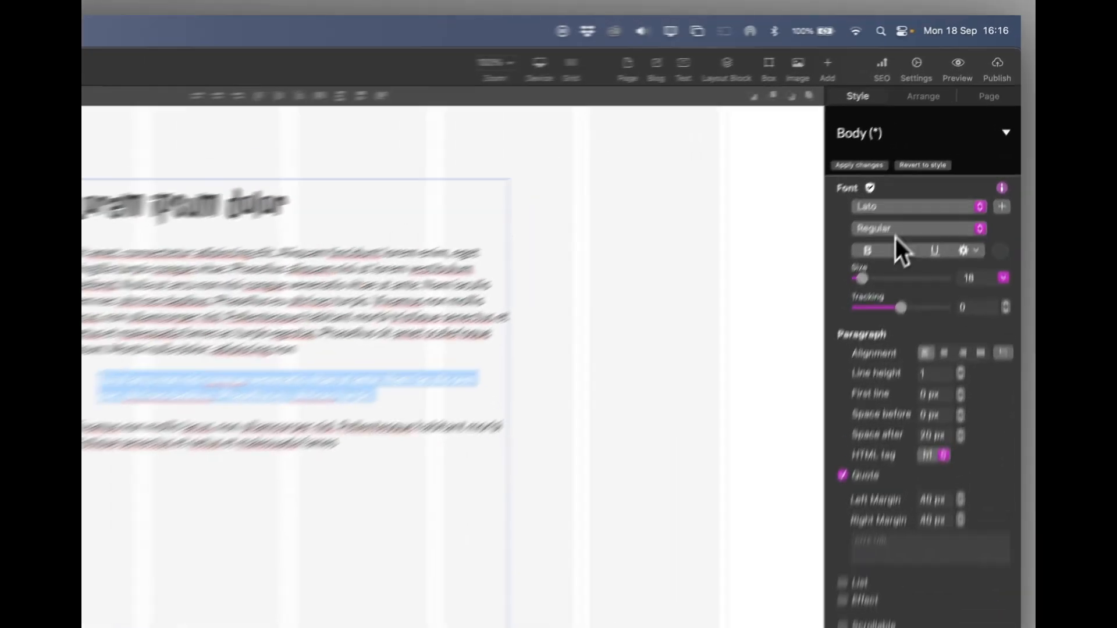
left_click(953, 147)
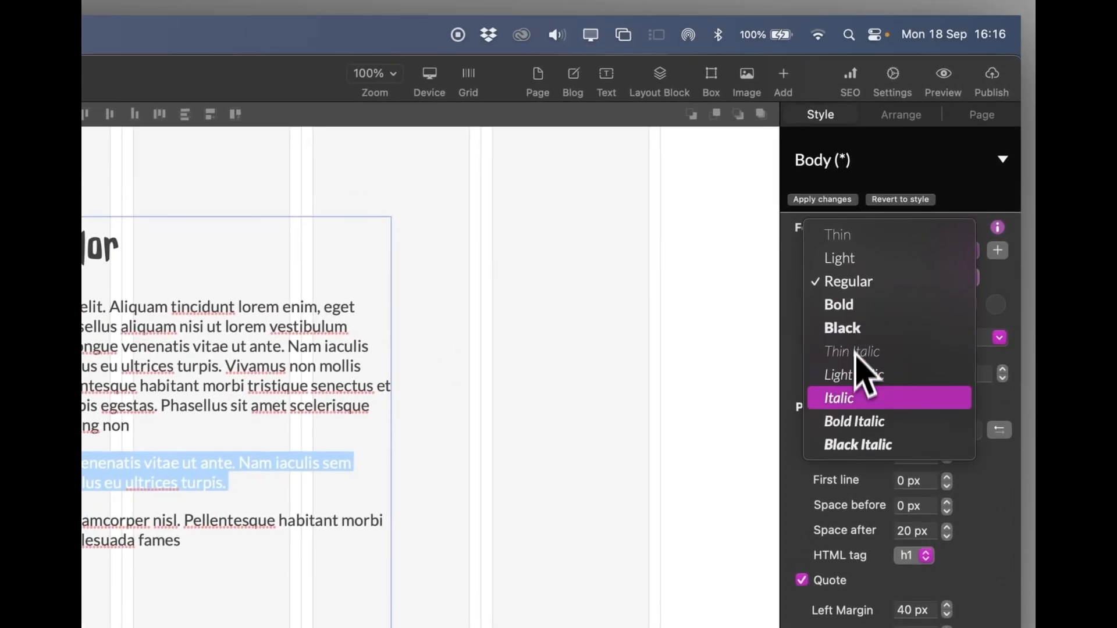
left_click(850, 424)
left_click_drag(826, 341, 831, 343)
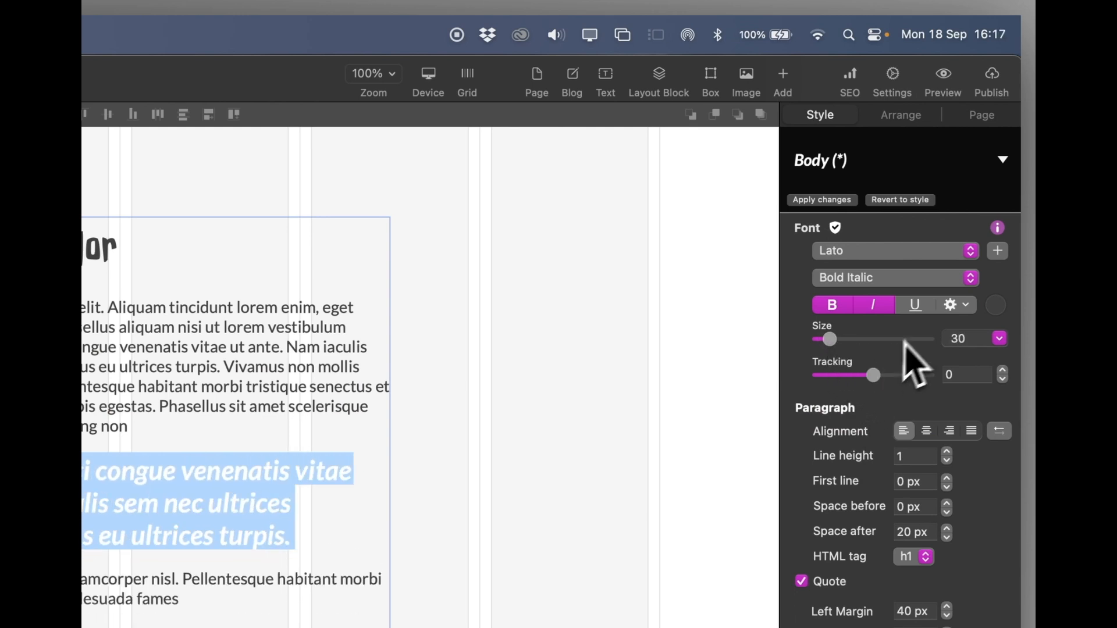
left_click(927, 432)
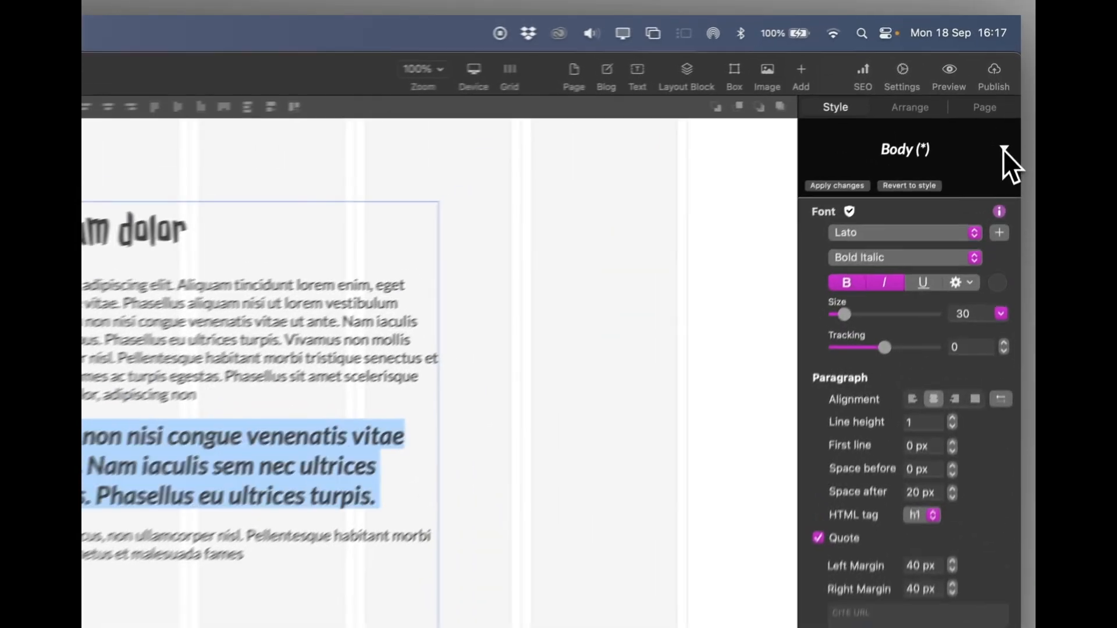
Save the quote paragraph's formatting as a new text style named "Quote text".
left_click(1004, 150)
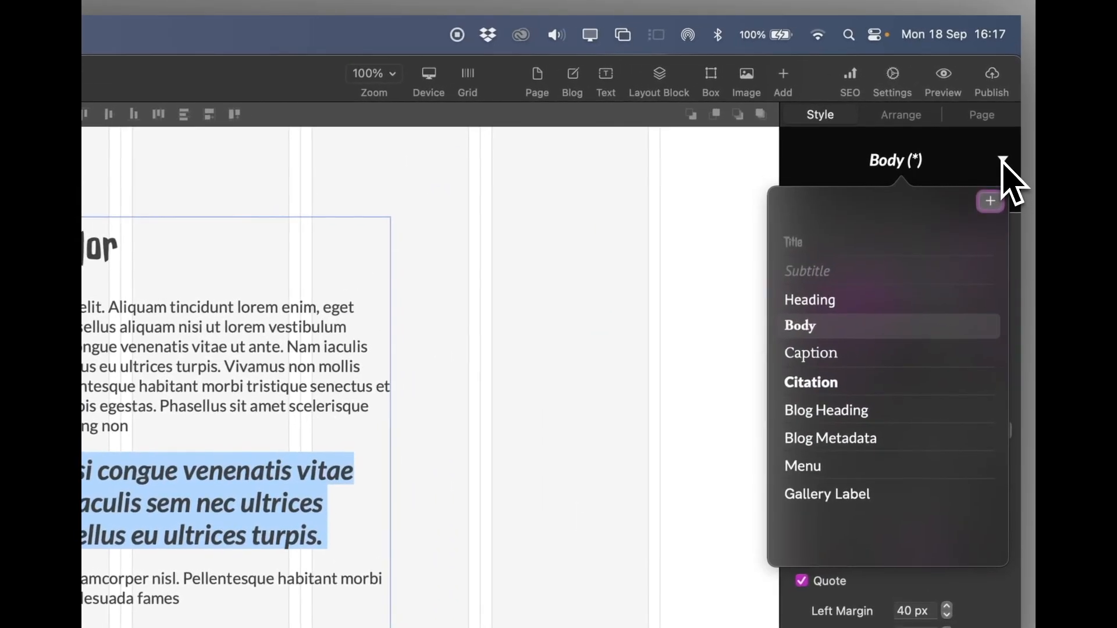
left_click(990, 204)
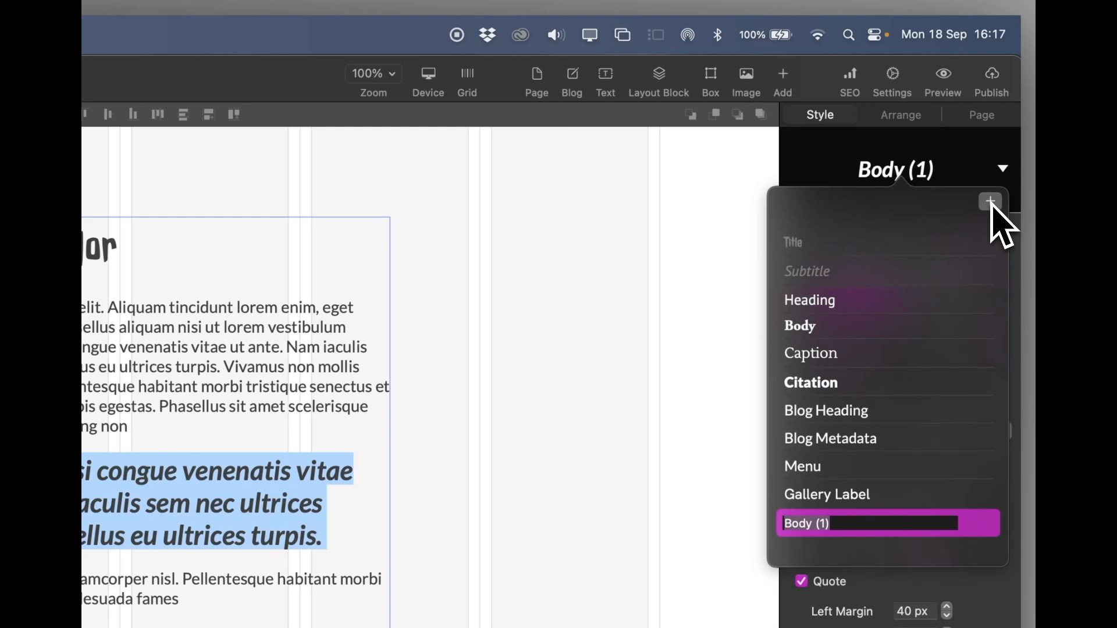
type("Quote text")
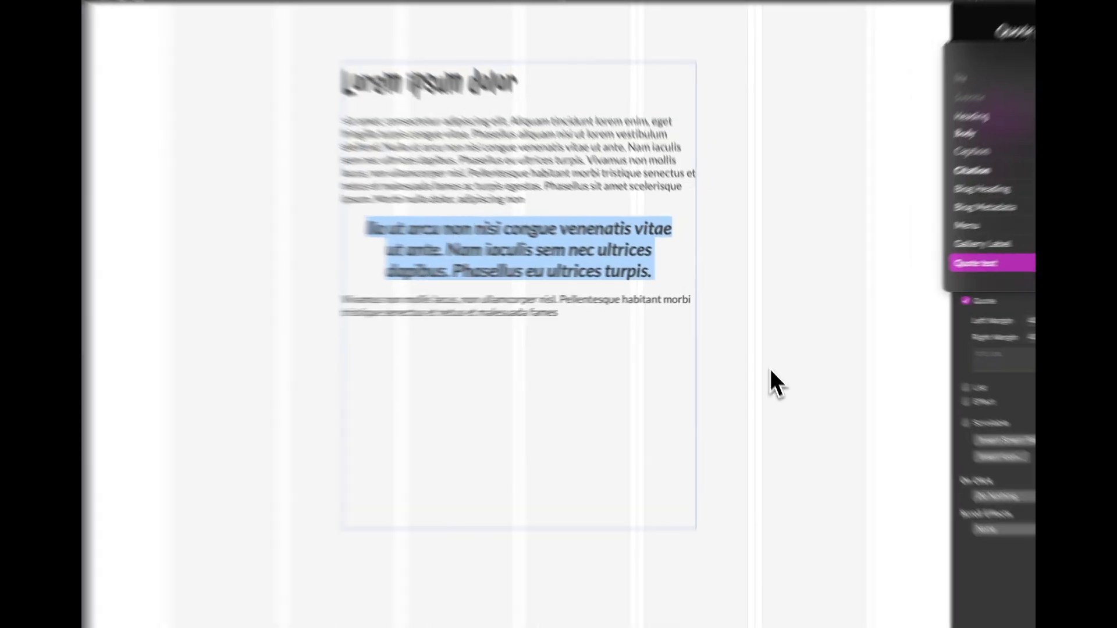
left_click(762, 349)
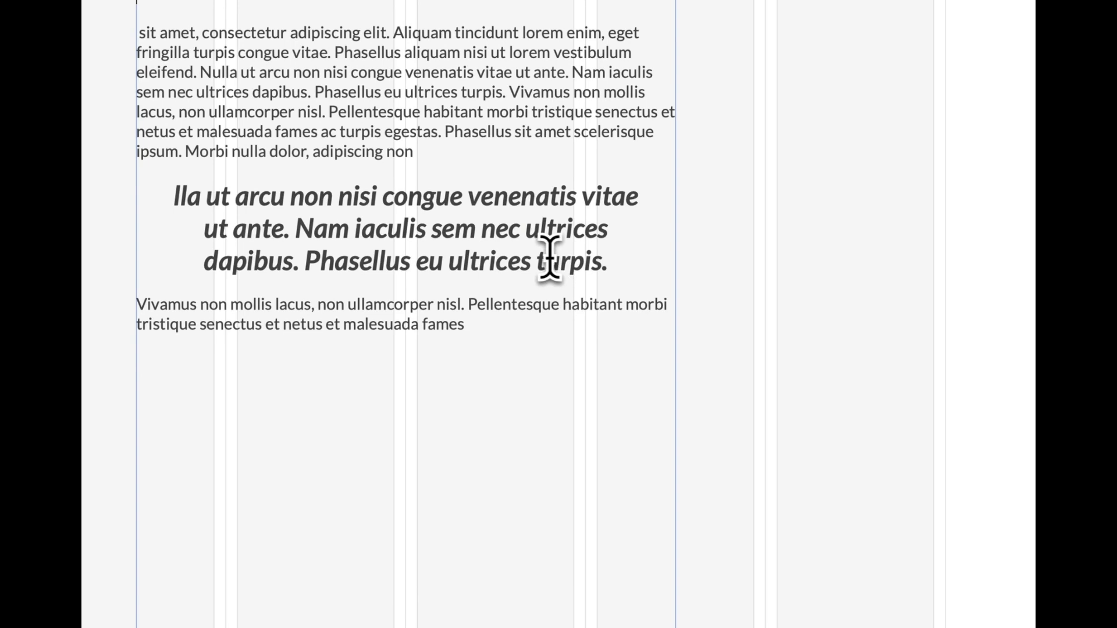
Recolour the quote paragraph with the blue main colour 268BD2 and apply the change to the Quote text style.
left_click_drag(614, 259, 165, 205)
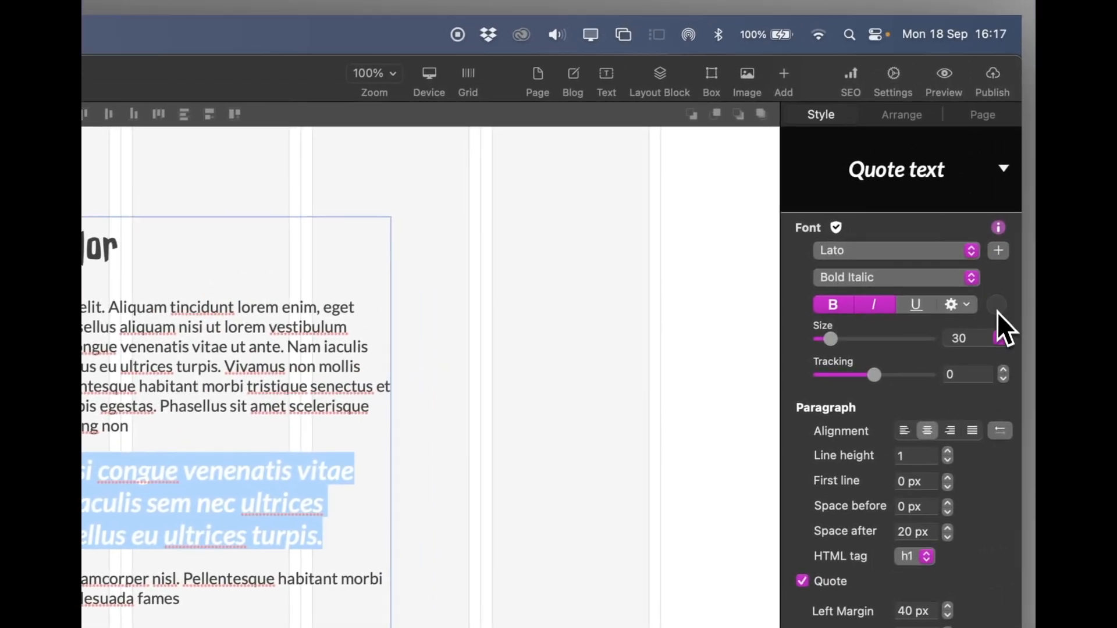
left_click(997, 310)
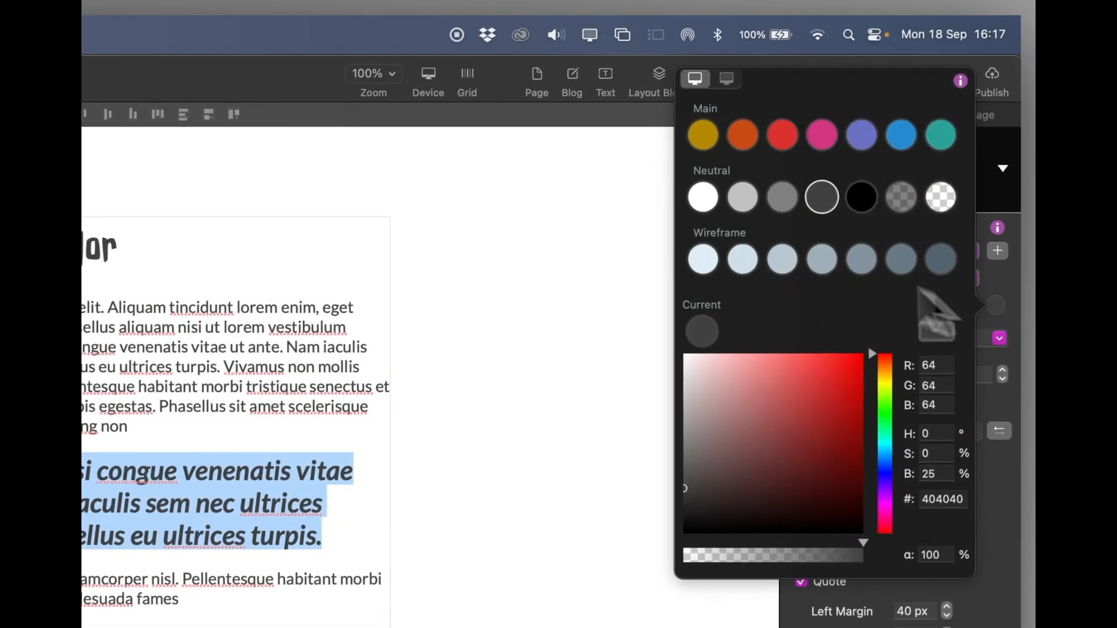
left_click(822, 141)
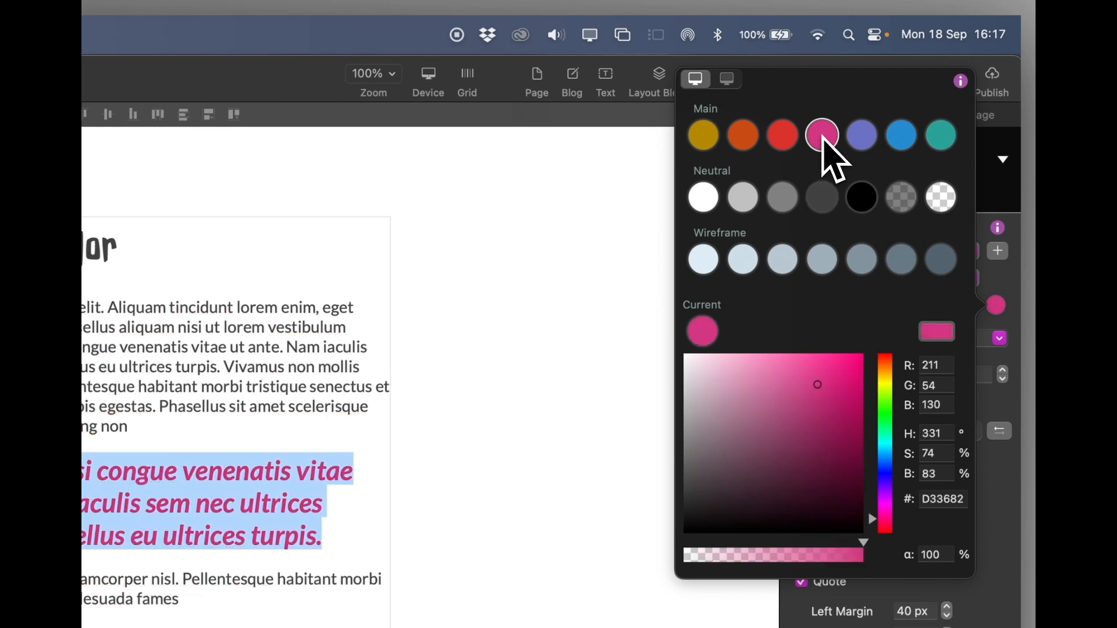
left_click(906, 132)
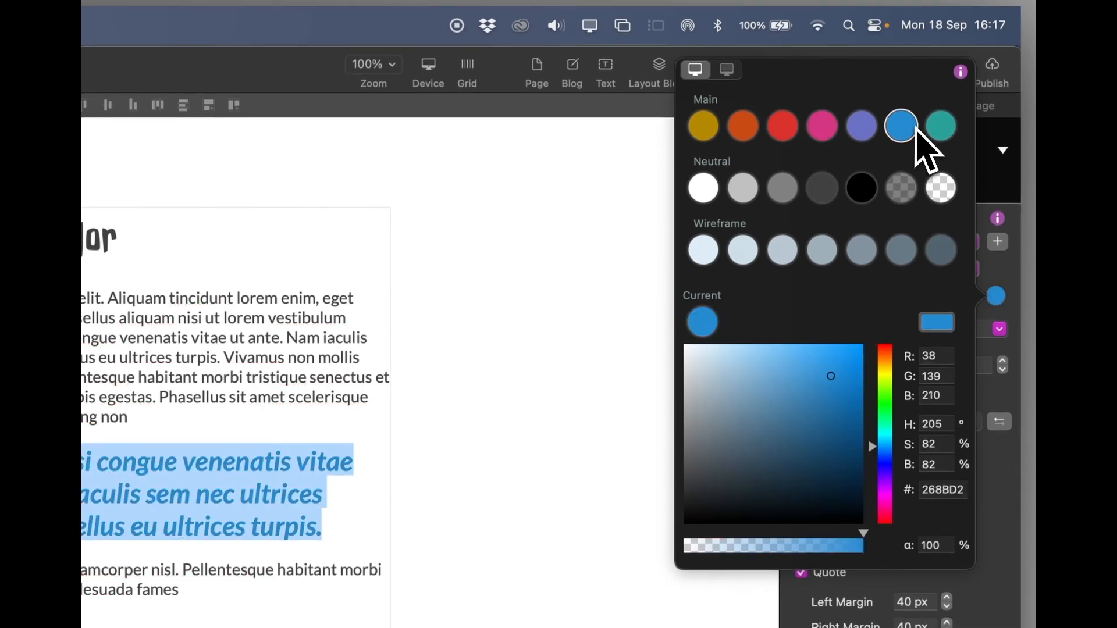
left_click(1007, 480)
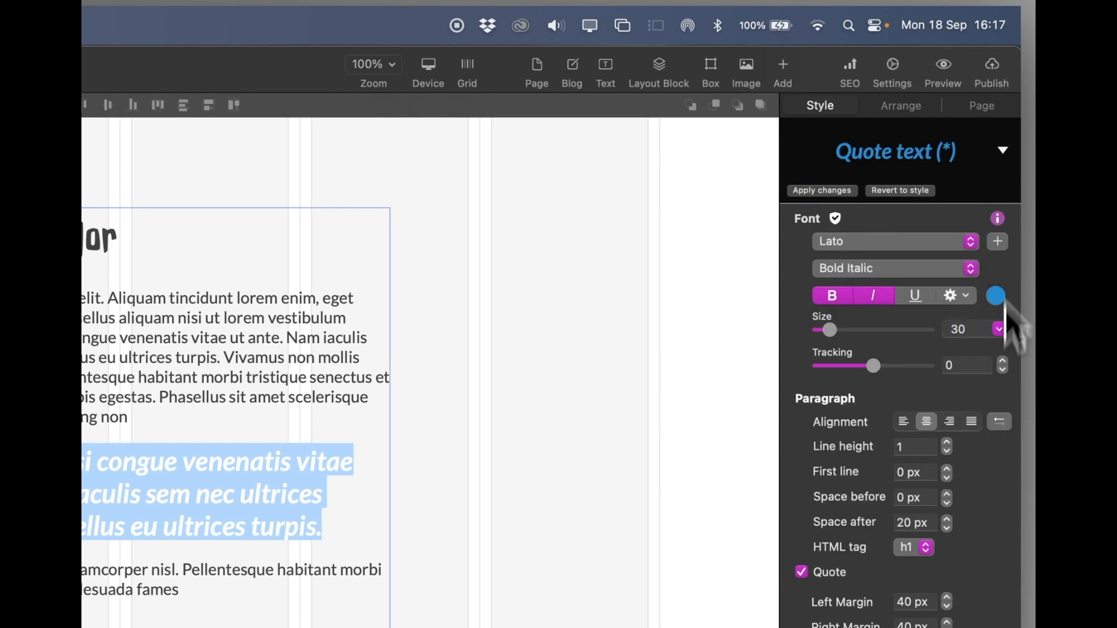
left_click(822, 191)
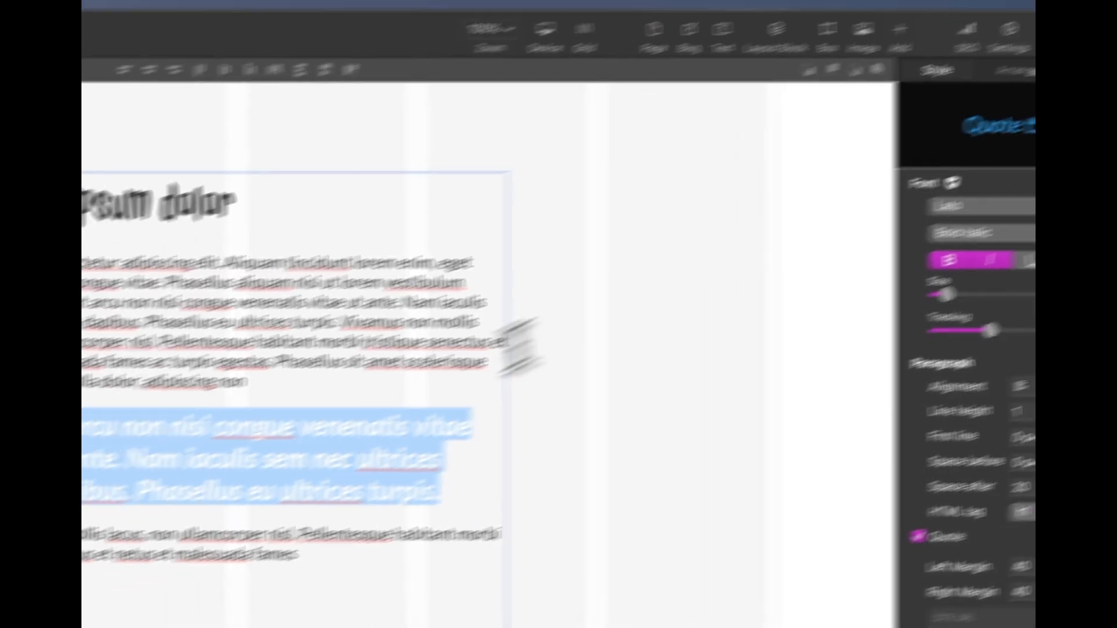
Add the lines List, List 1, List 3, List 4 and List 5 below the last paragraph and make them a bulleted list.
left_click(234, 462)
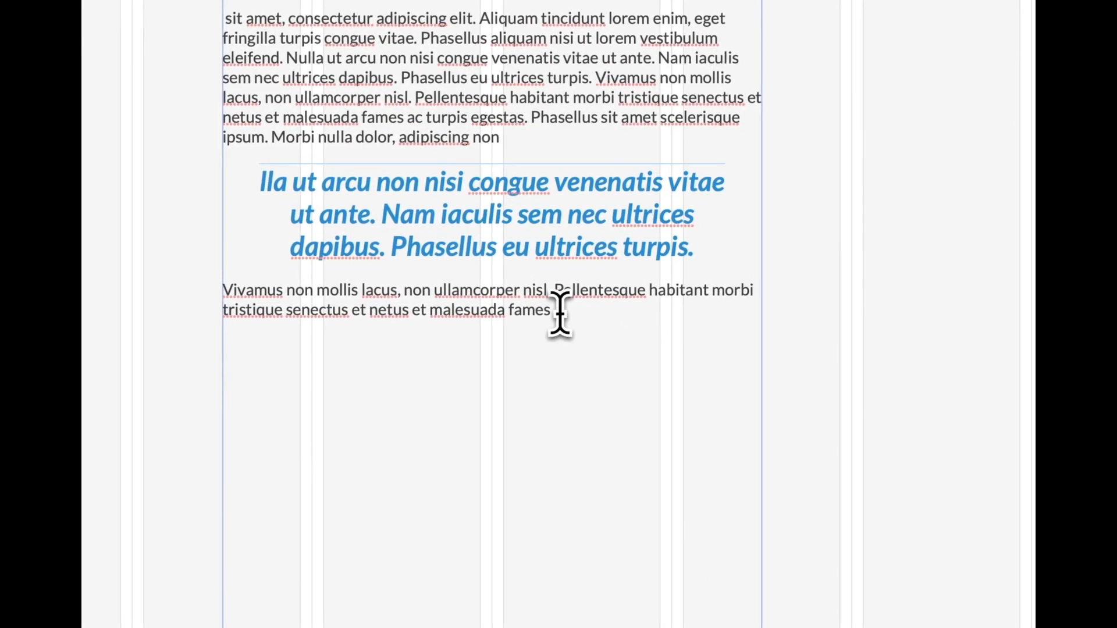
type("ist")
key("Return")
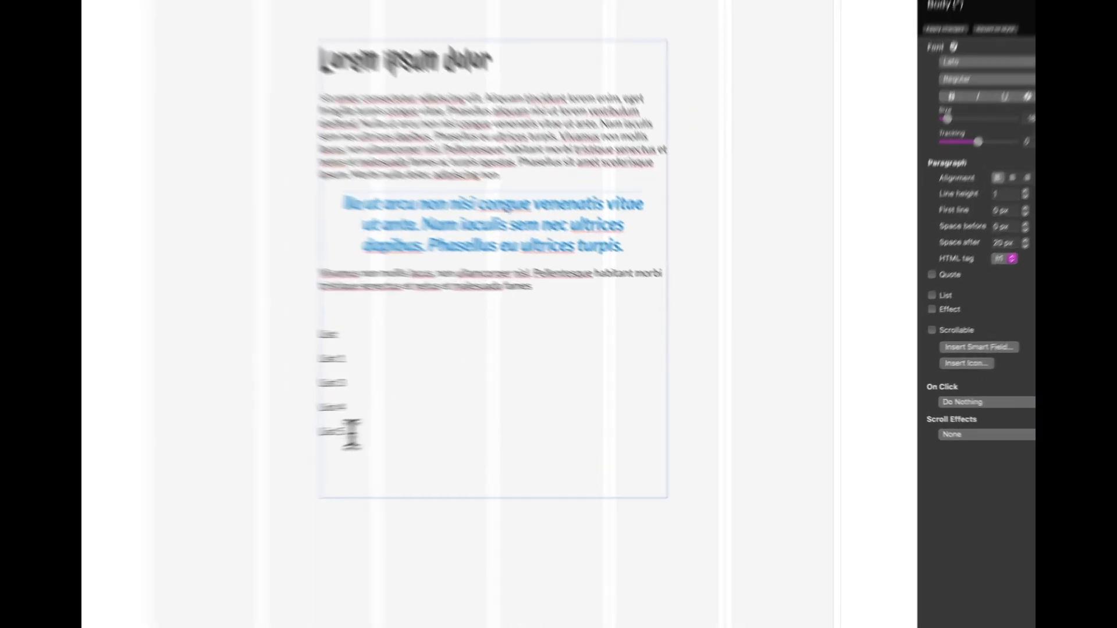
left_click_drag(460, 422, 433, 343)
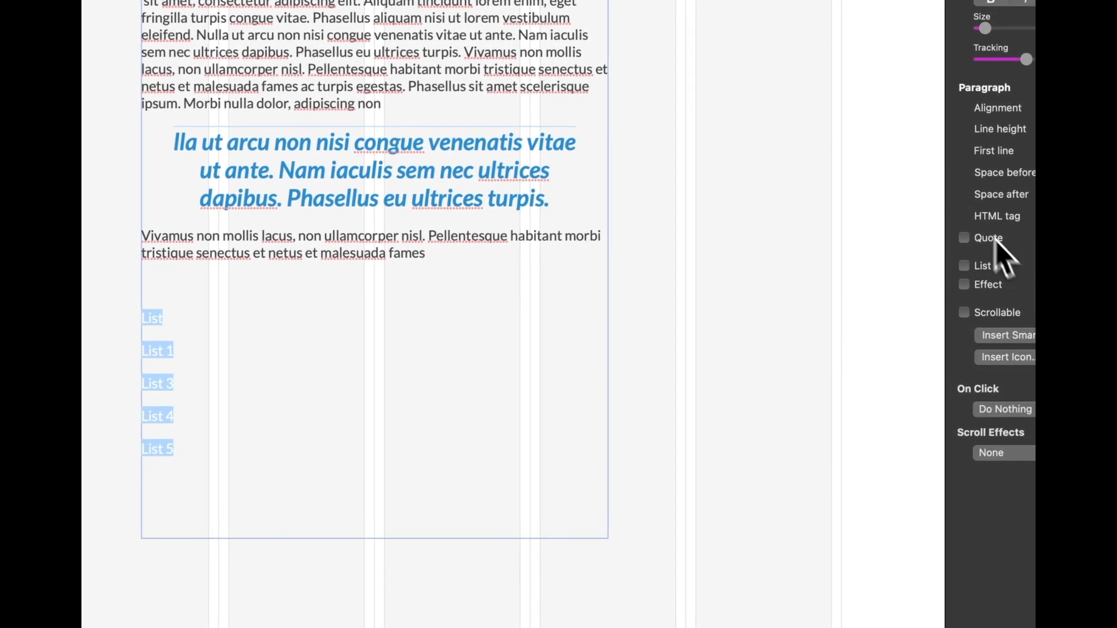
left_click(965, 267)
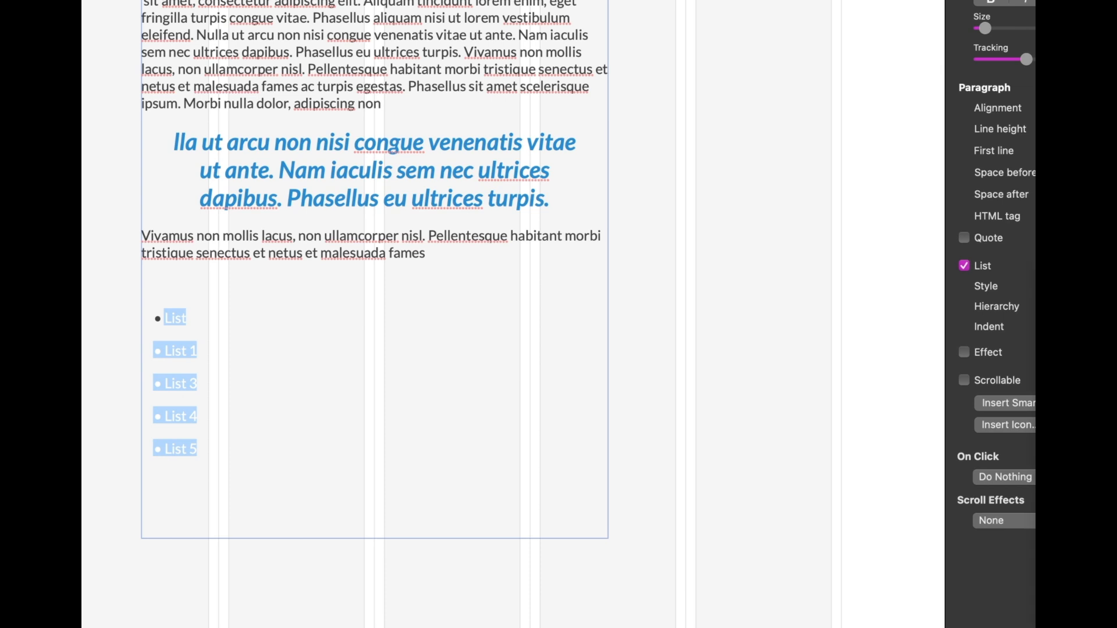
left_click(1050, 286)
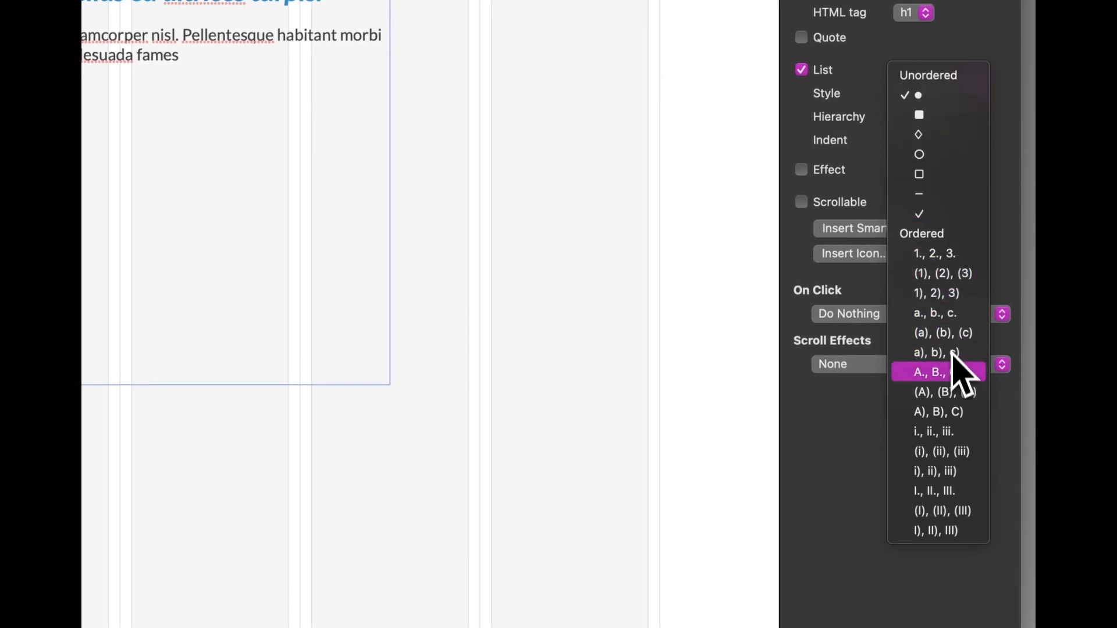
left_click(861, 131)
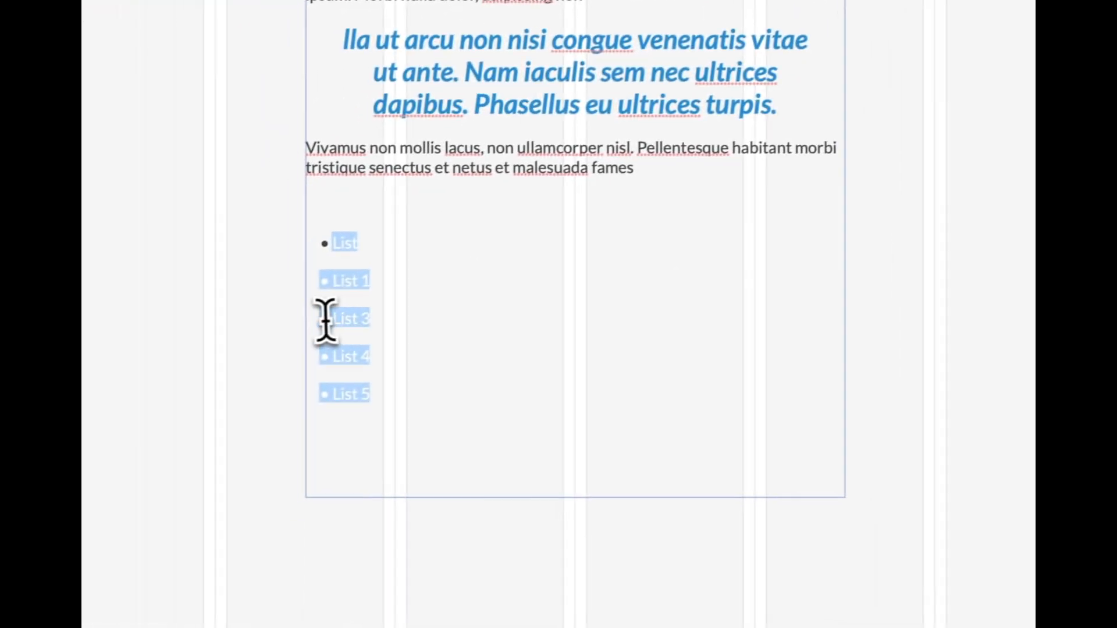
Demote the List 3 and List 4 items one level in the bulleted list's hierarchy.
left_click(319, 324)
left_click_drag(314, 320, 404, 340)
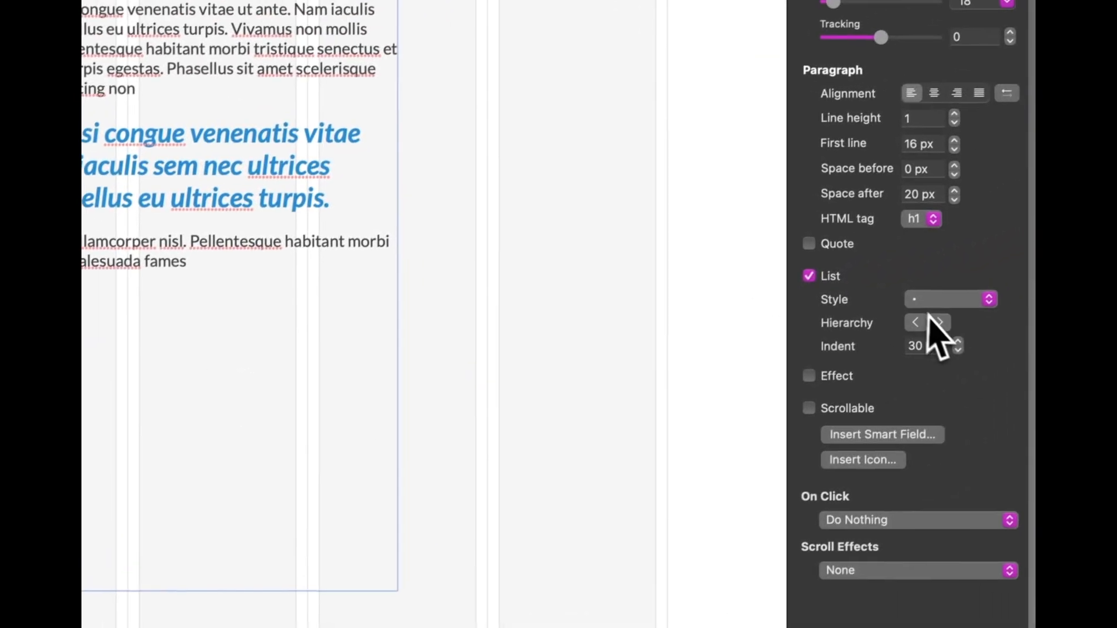
left_click(938, 322)
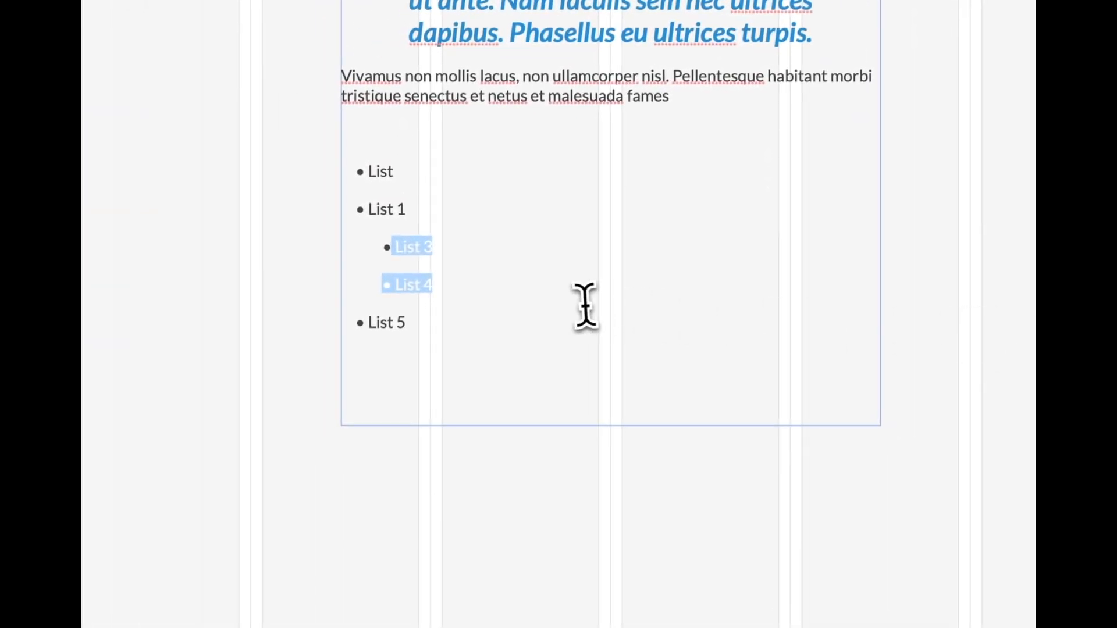
left_click(486, 281)
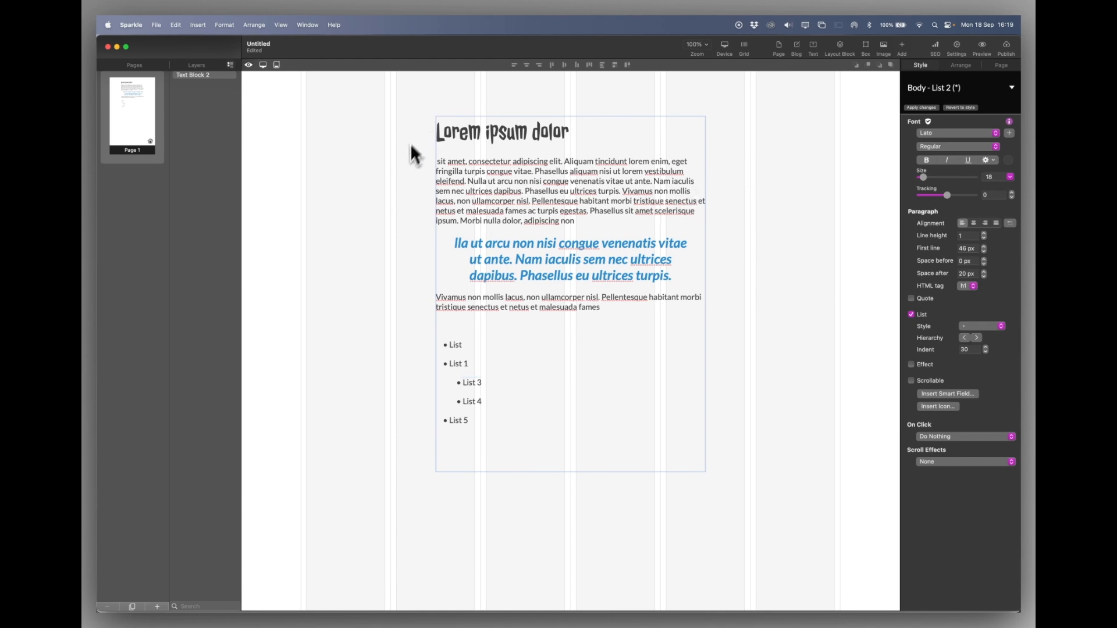
Try the Clip to Text effect on the list text and switch the effect off.
left_click(920, 369)
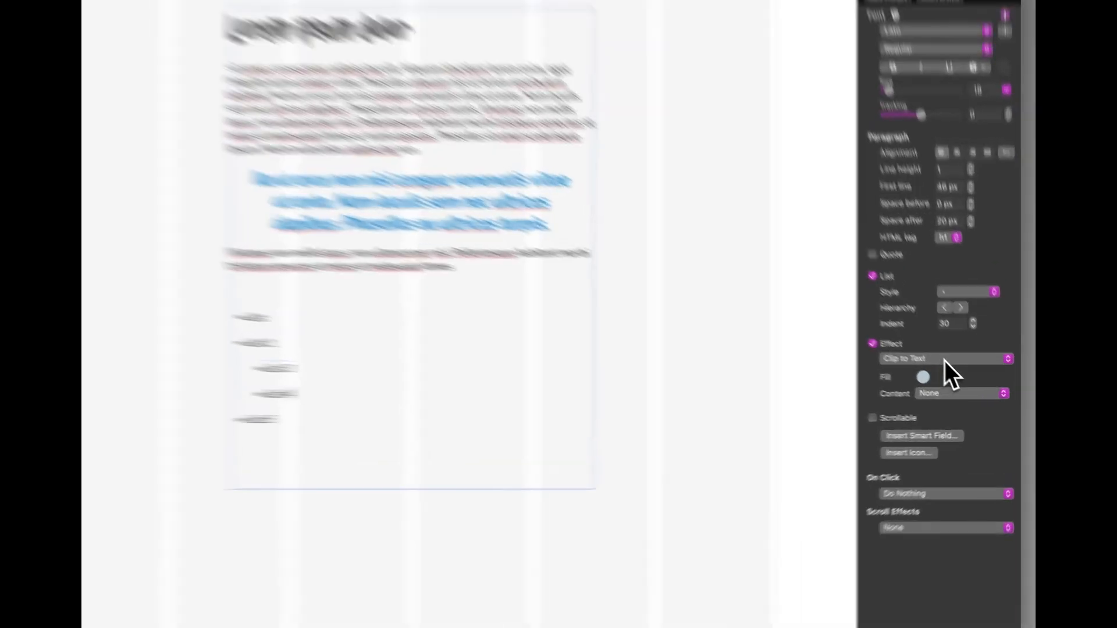
left_click(963, 375)
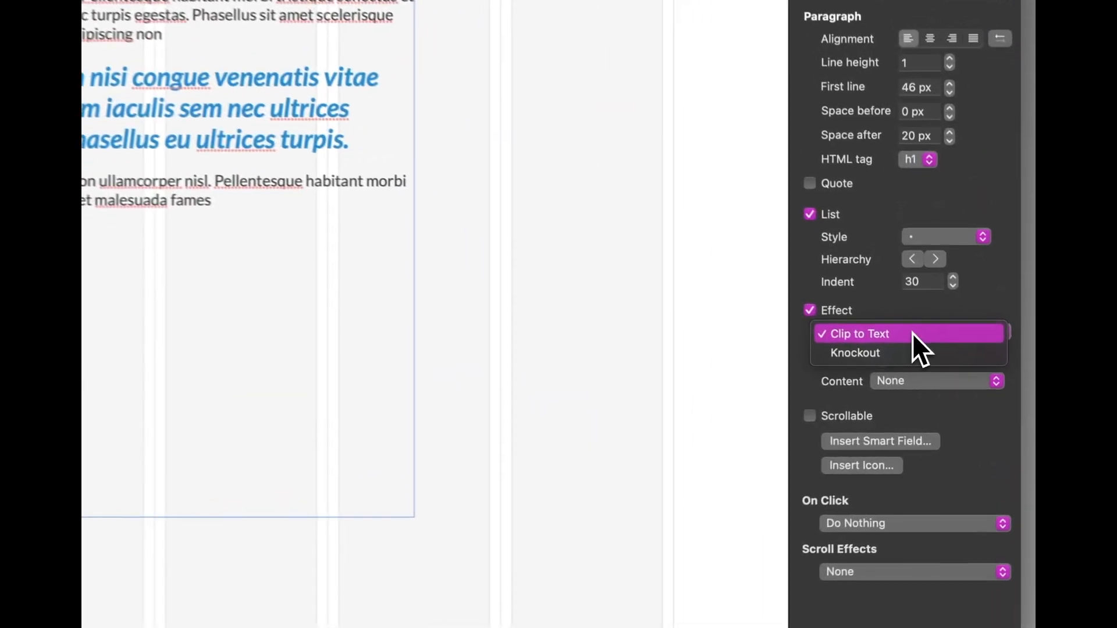
left_click(901, 329)
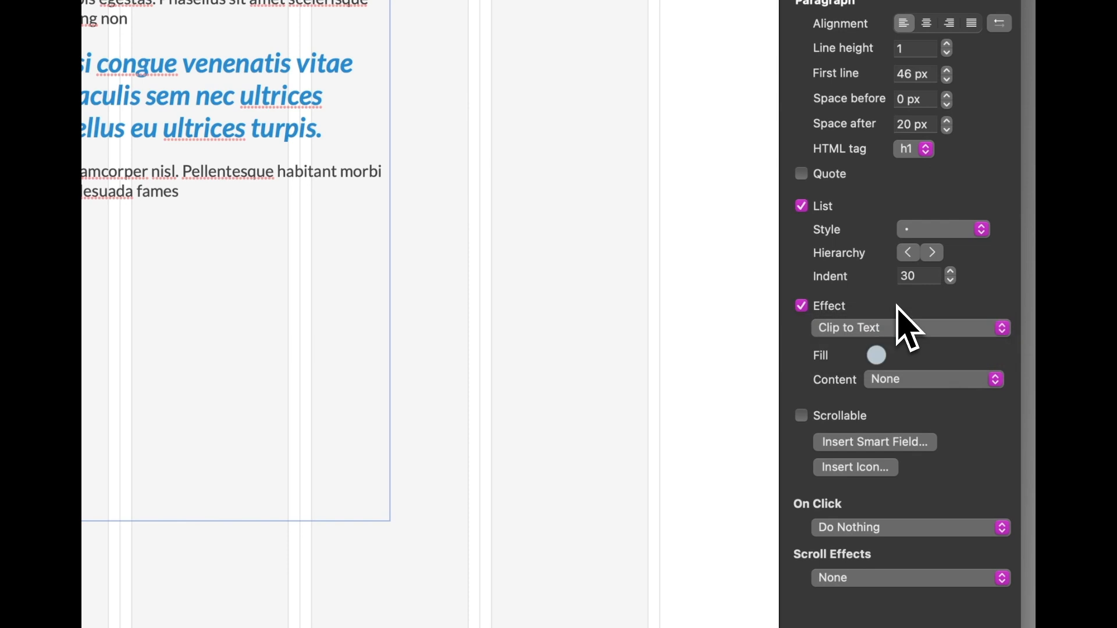
left_click(802, 307)
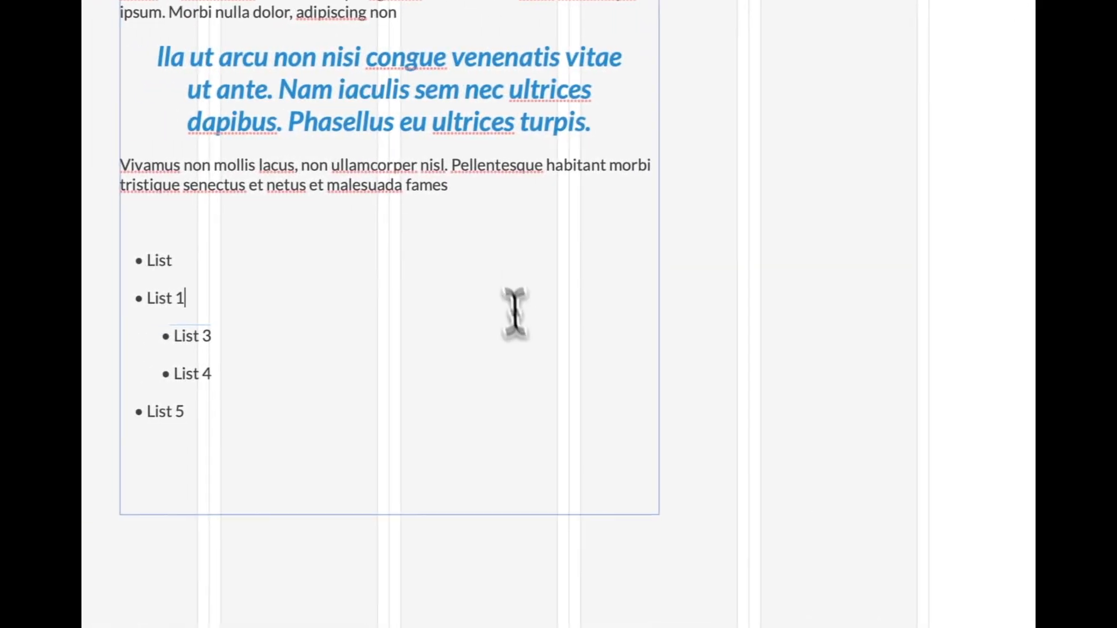
Shorten the text block to end just below the first body paragraph and move it left to the first grid column.
left_click(559, 444)
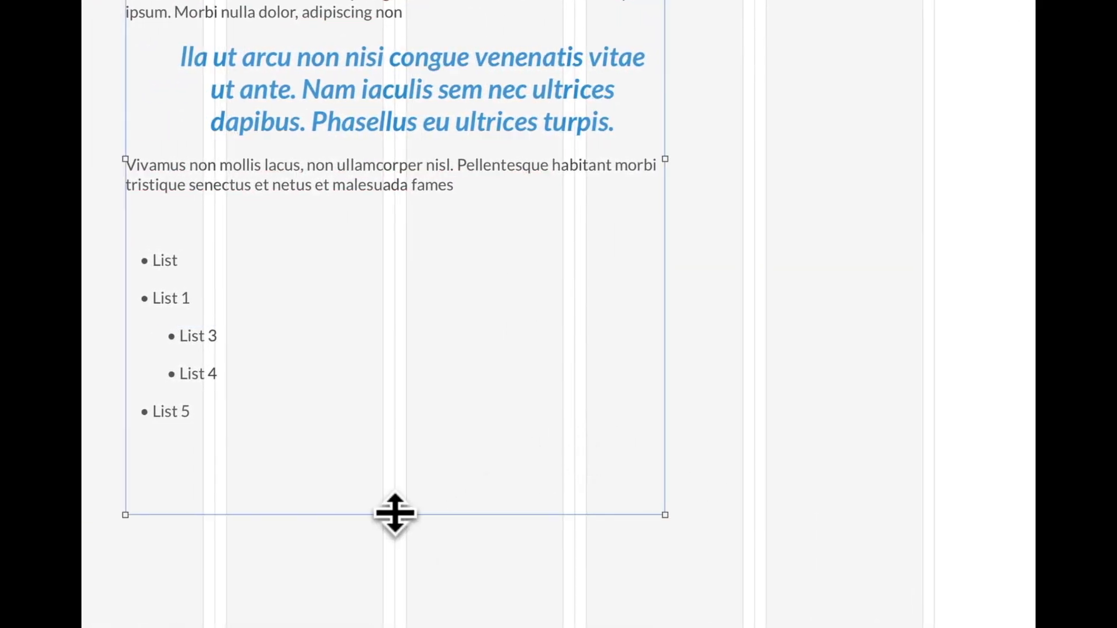
left_click_drag(395, 513, 584, 342)
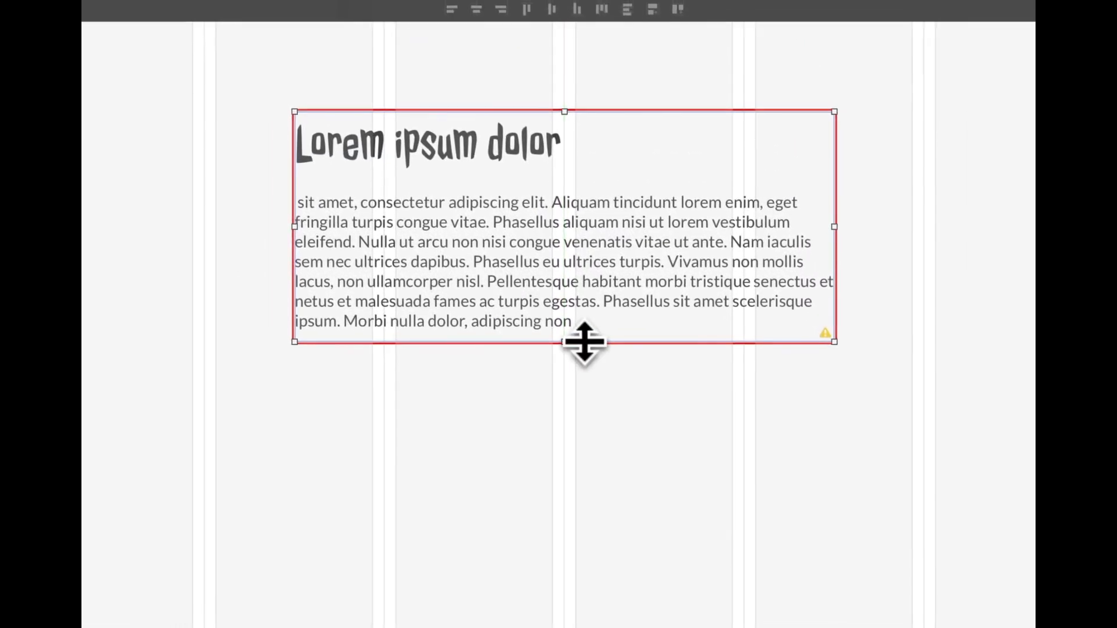
left_click_drag(610, 241, 358, 239)
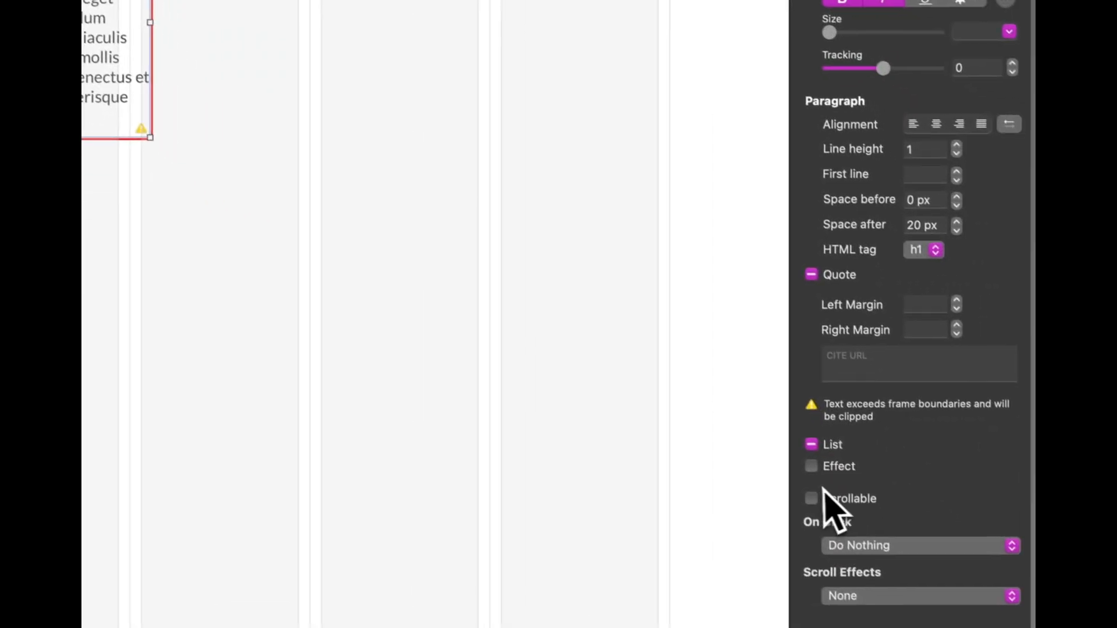
Make the text block scrollable and open a live preview of the page in Safari.
left_click(812, 498)
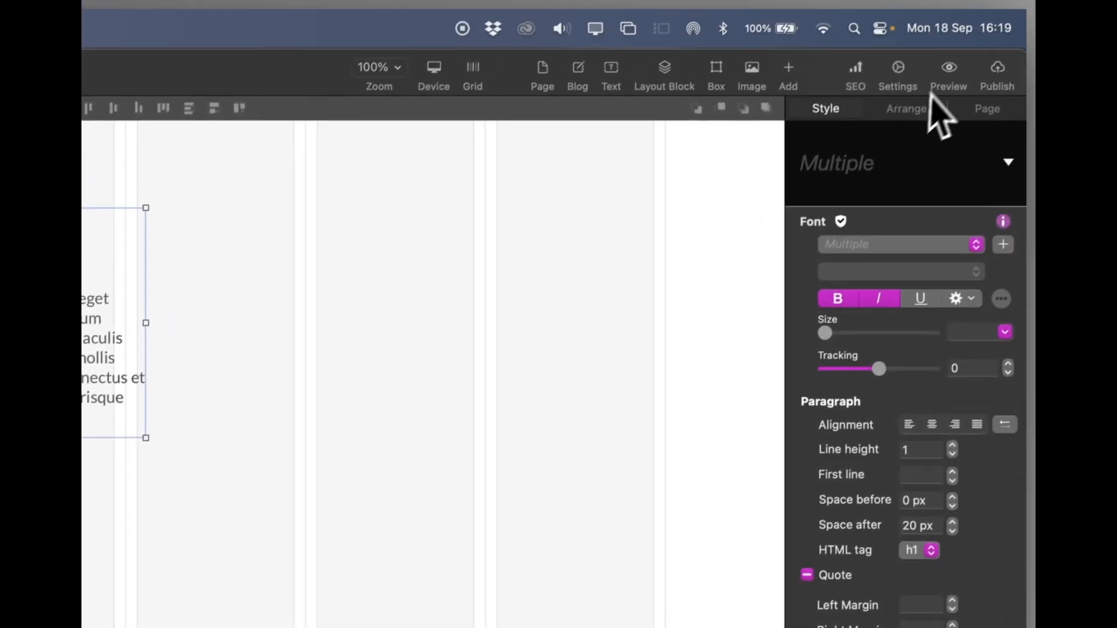
left_click(945, 74)
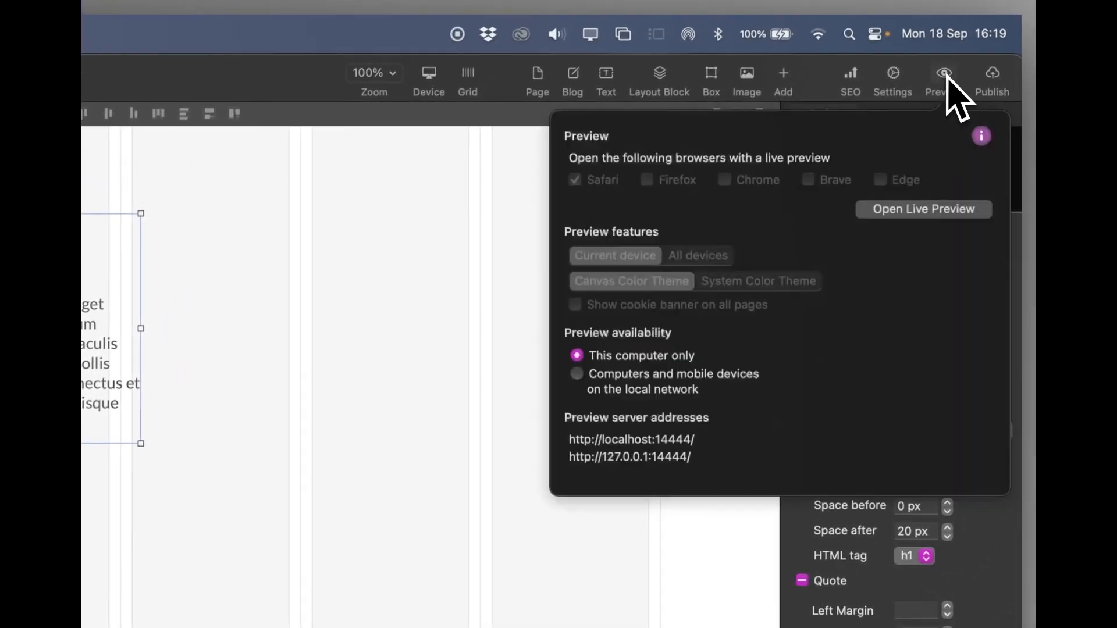
left_click(931, 210)
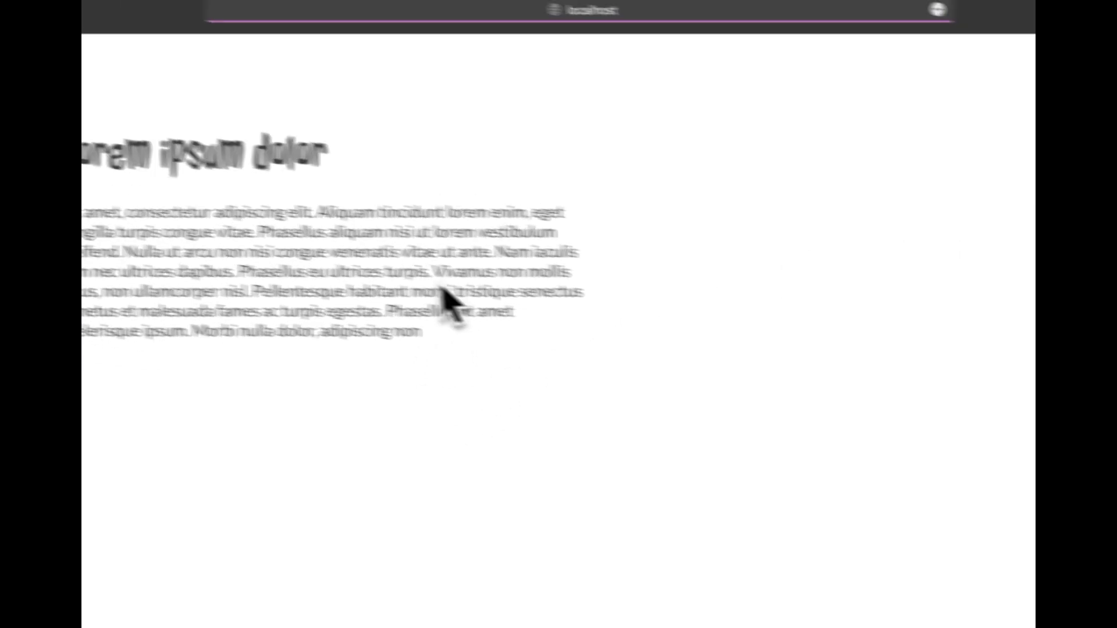
Test scrolling through the text block's full content and back to its title in the browser preview.
scroll(444, 289, "down", 10)
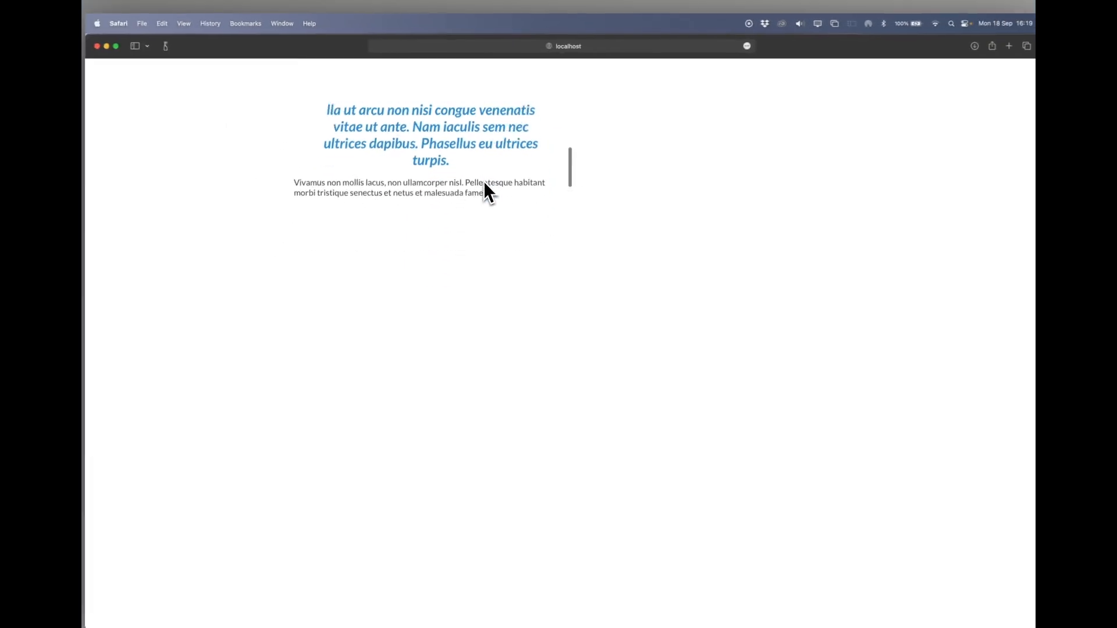
scroll(483, 180, "down", 3)
scroll(482, 177, "up", 10)
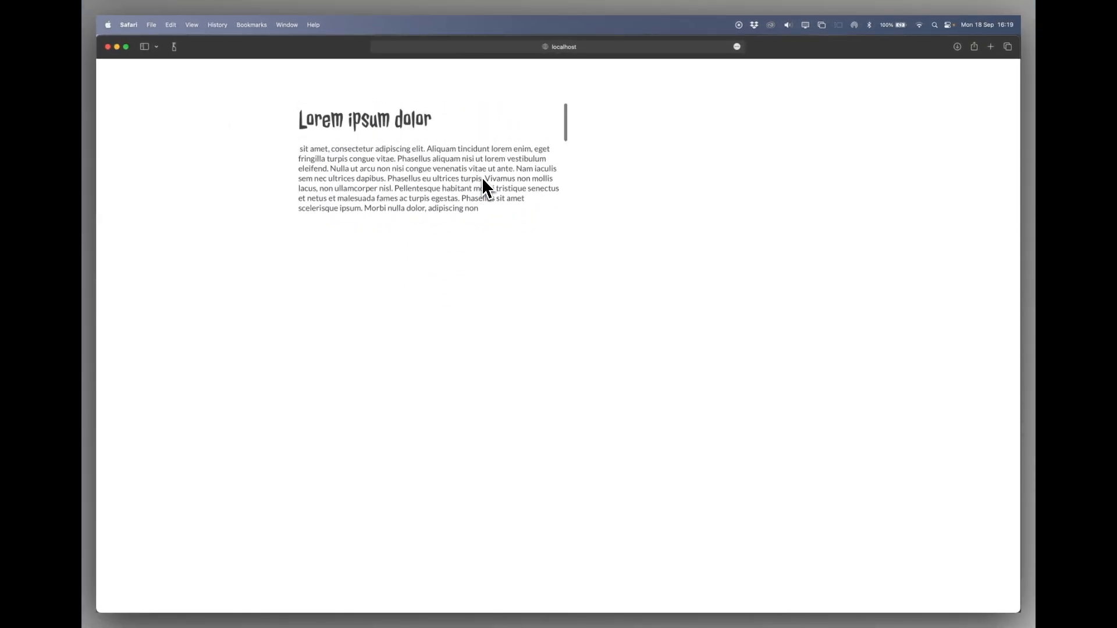
scroll(483, 180, "down", 2)
scroll(483, 181, "down", 5)
scroll(483, 180, "up", 10)
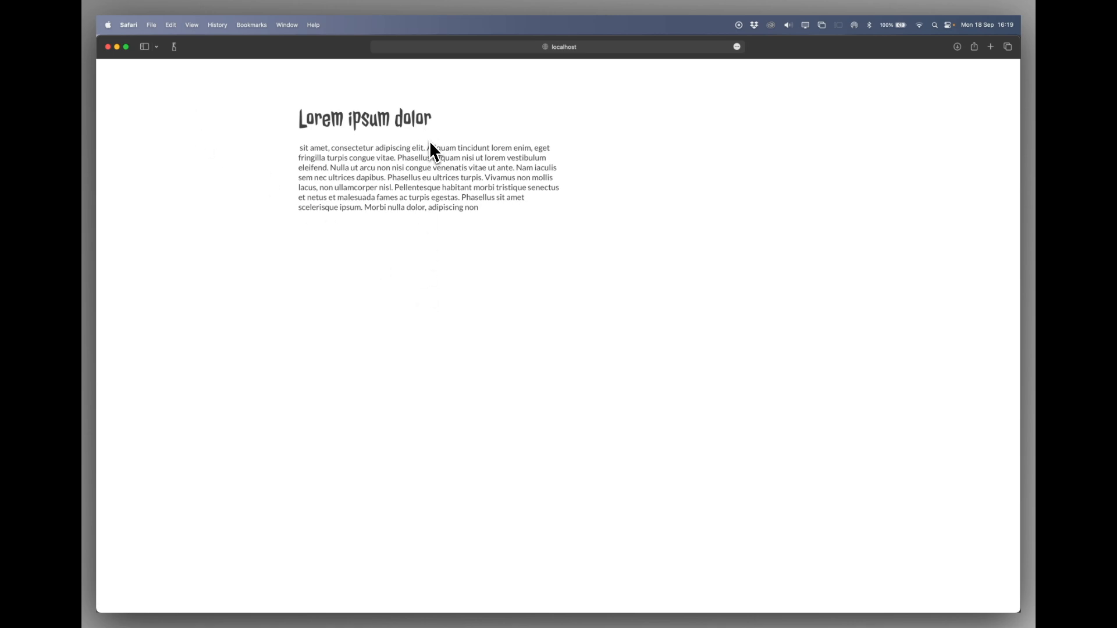
Switch back to Sparkle and examine the On Click actions and Scroll Effects options for the title text.
key("super+Tab")
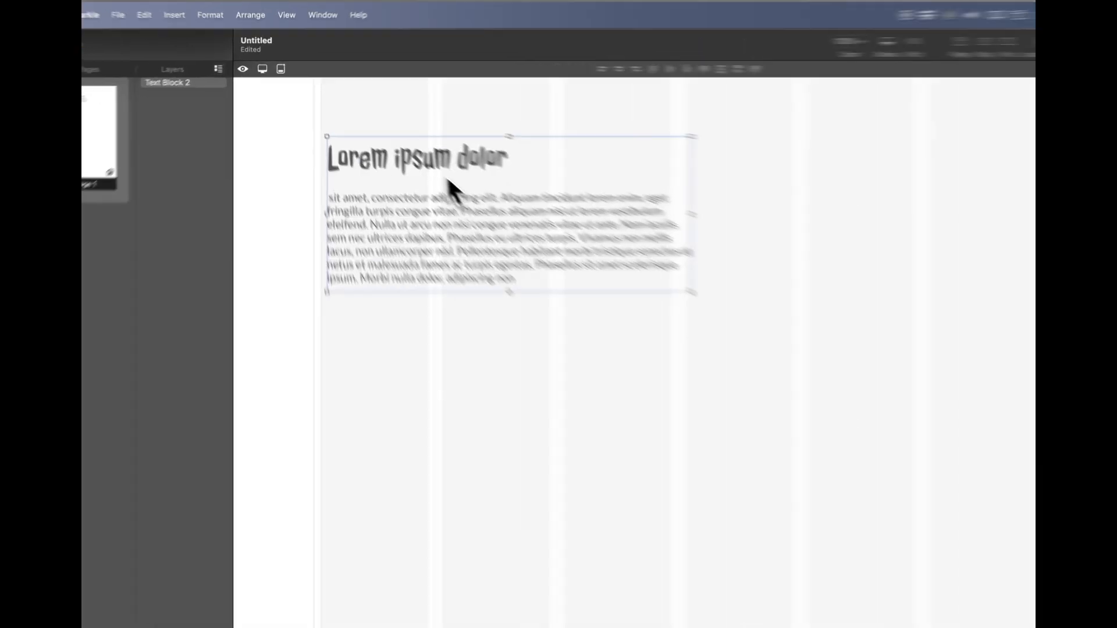
double_click(444, 133)
left_click_drag(624, 210, 341, 207)
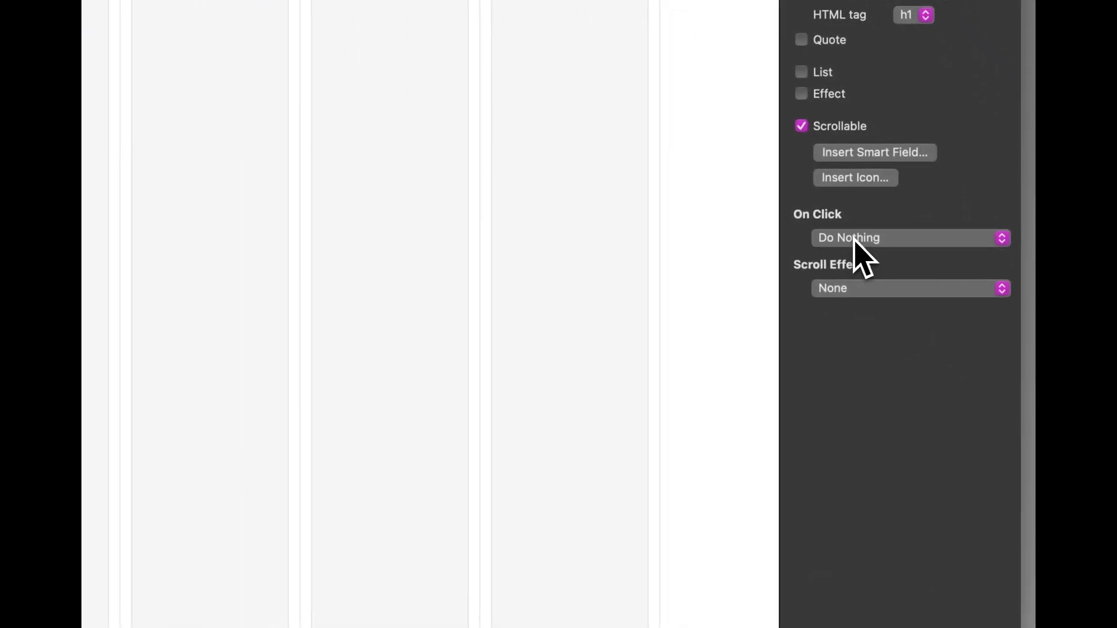
left_click(855, 238)
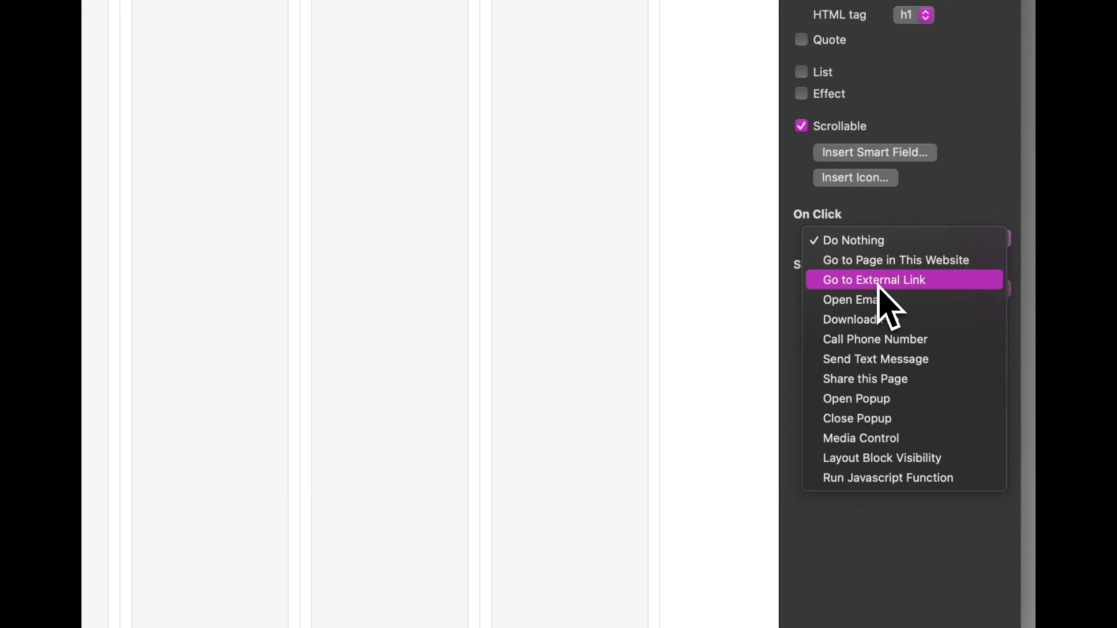
left_click(830, 213)
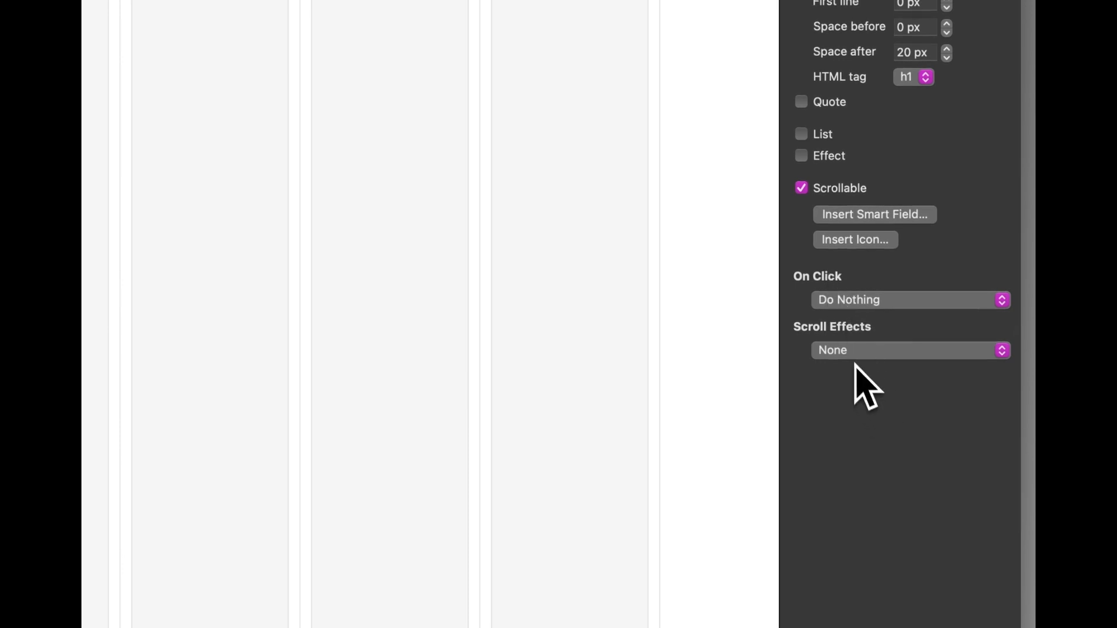
left_click(867, 351)
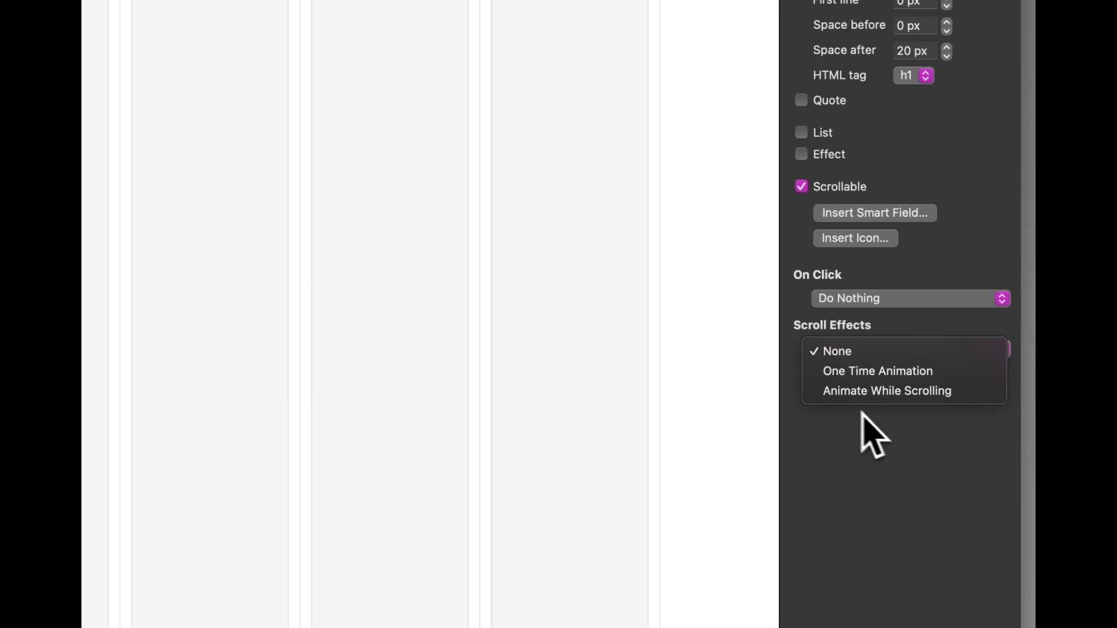
left_click(415, 130)
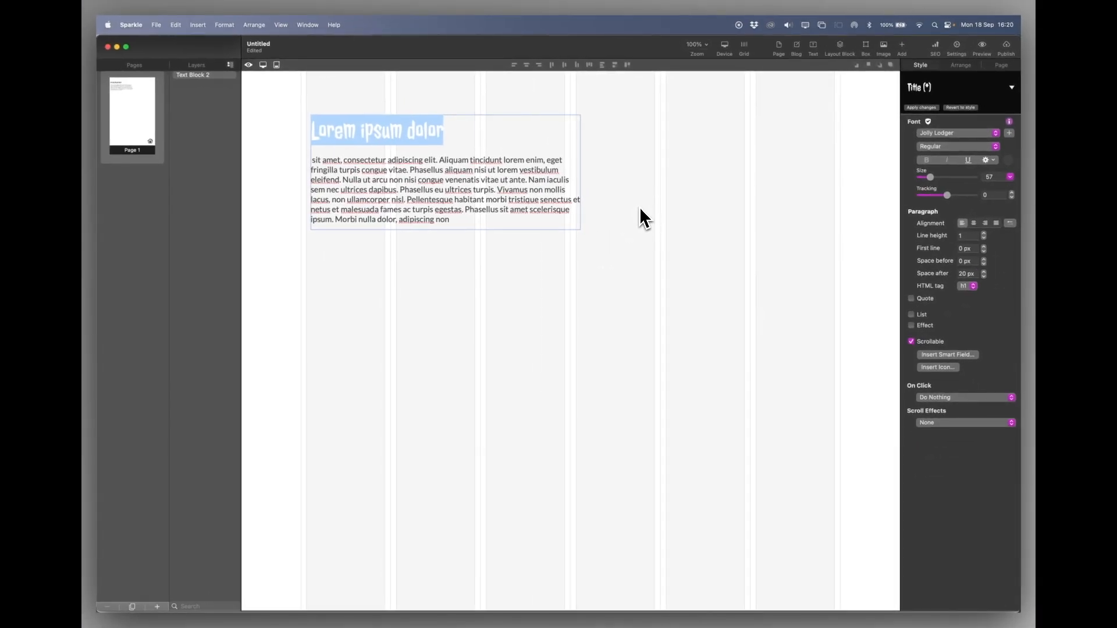
left_click(622, 185)
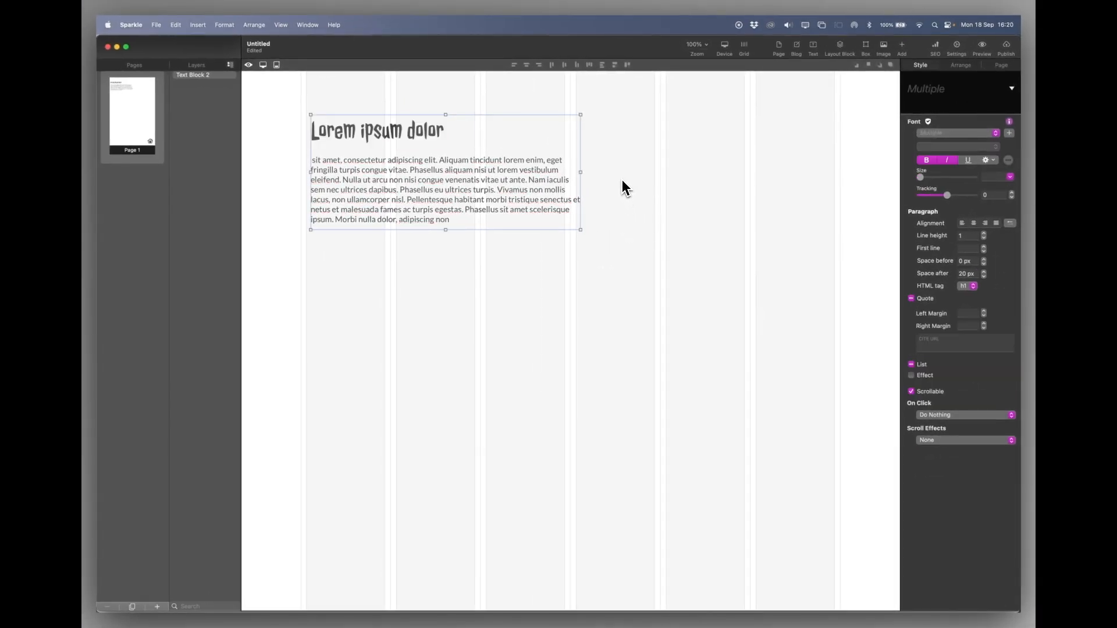